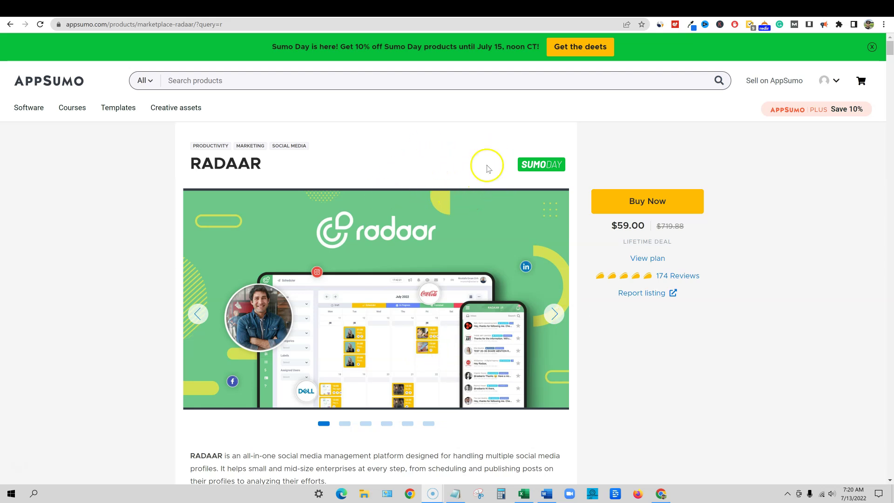
# Return to the AppSumo homepage and bring the Sumo Day faves deals row into view
pyautogui.click(50, 87)
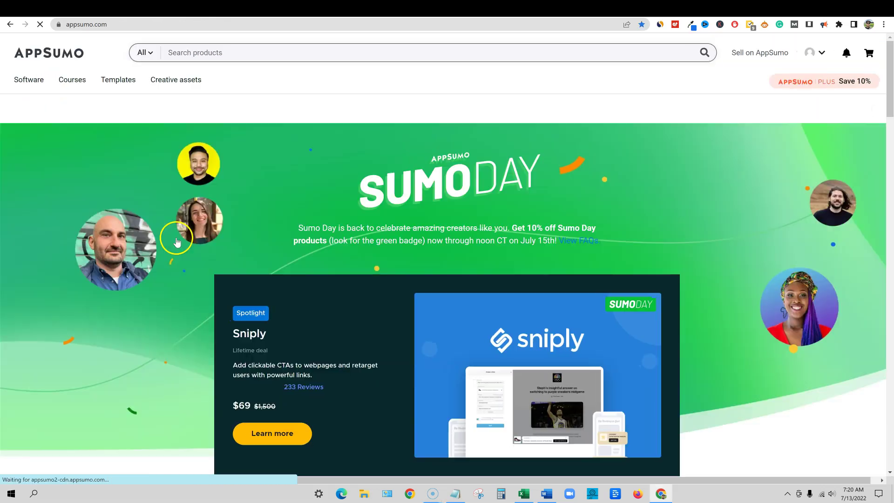
pyautogui.scroll(-3, 275, 256)
pyautogui.scroll(3, 280, 256)
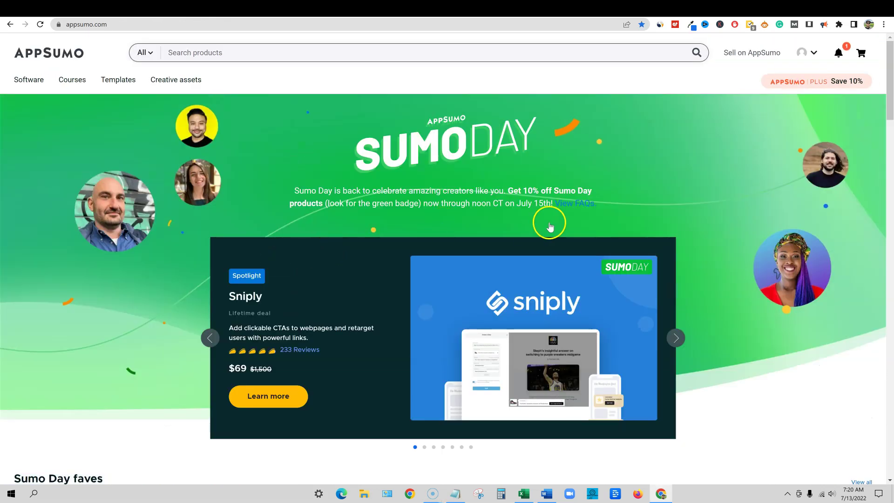
pyautogui.scroll(-8, 616, 227)
pyautogui.scroll(3, 465, 224)
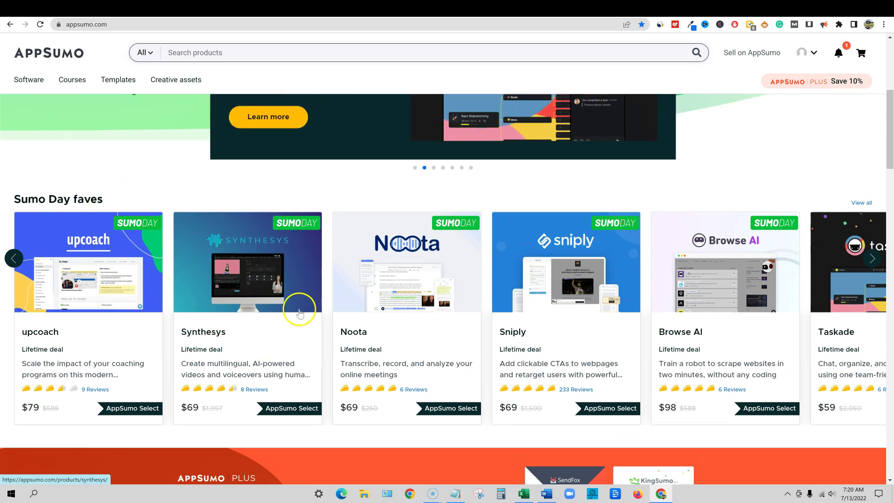
pyautogui.scroll(1, 328, 312)
pyautogui.scroll(-1, 335, 318)
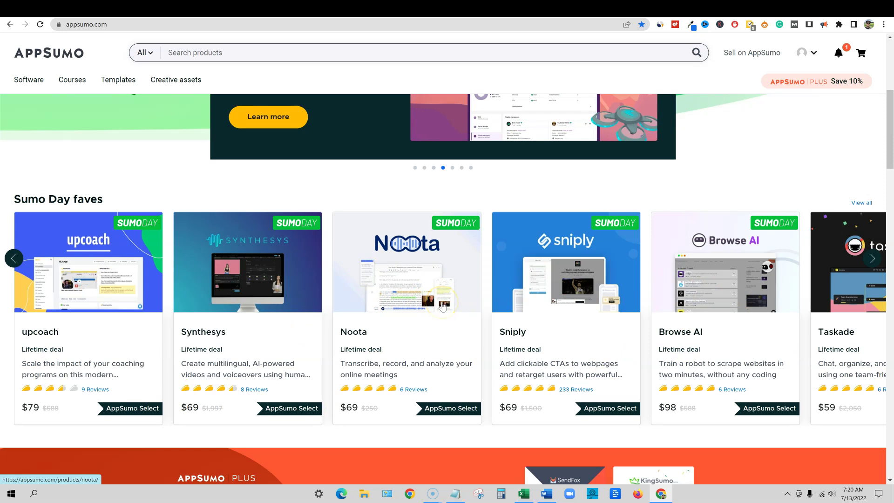
# Browse the full 16-product Sumo Day faves collection, then go to the Browse Software listing
pyautogui.click(861, 203)
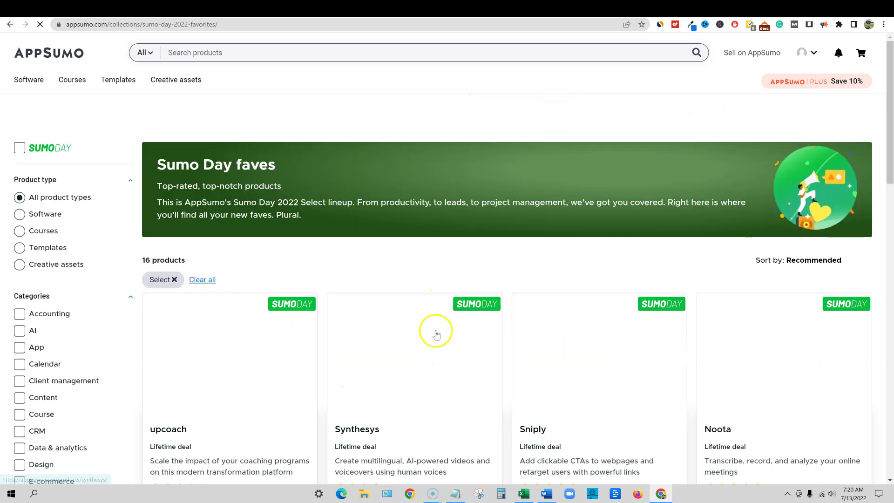
pyautogui.scroll(-2, 456, 322)
pyautogui.scroll(-15, 479, 313)
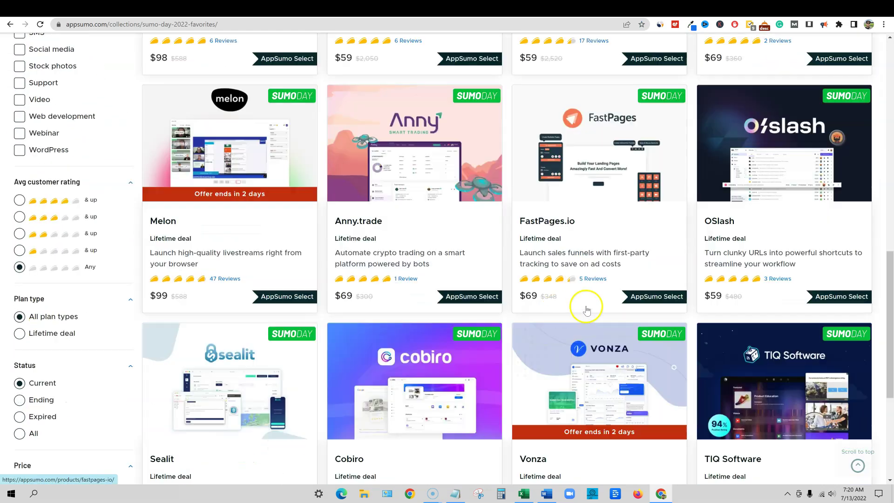
pyautogui.scroll(15, 540, 300)
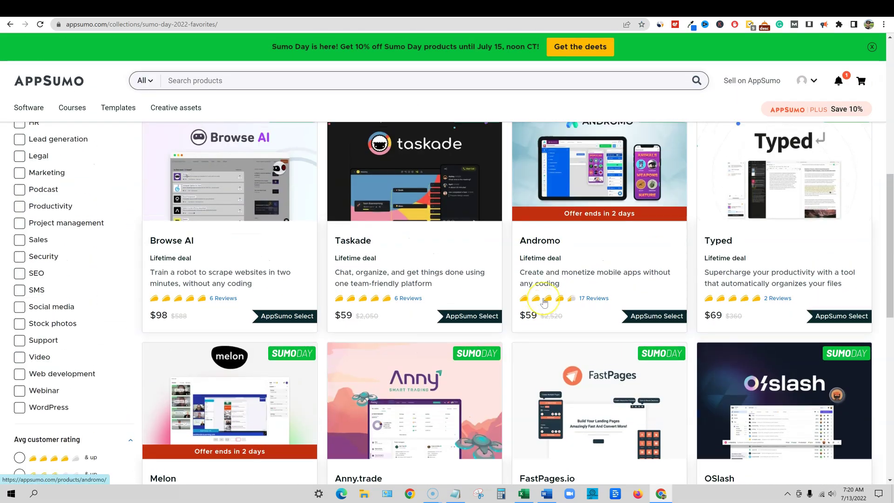
pyautogui.scroll(-15, 544, 303)
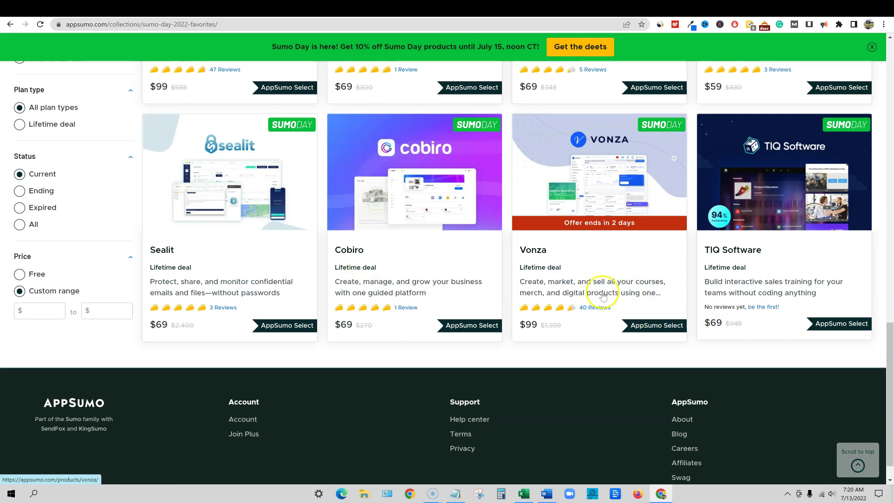
pyautogui.scroll(5, 728, 357)
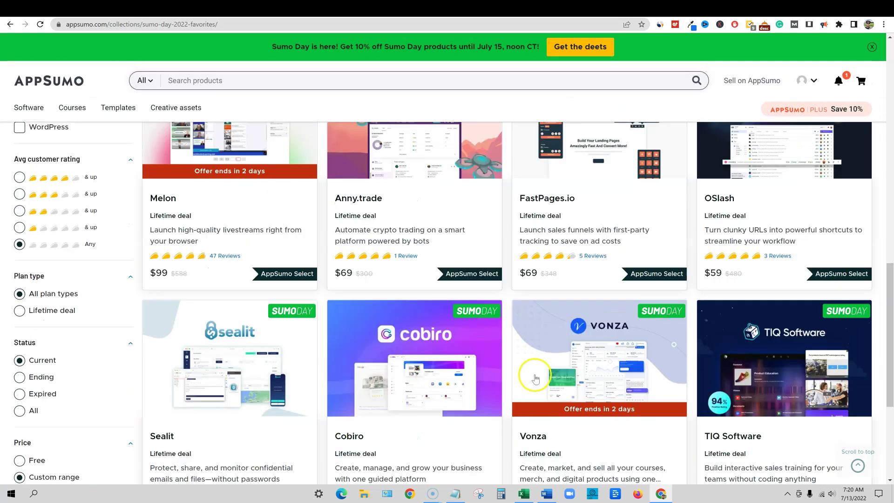
pyautogui.scroll(10, 626, 389)
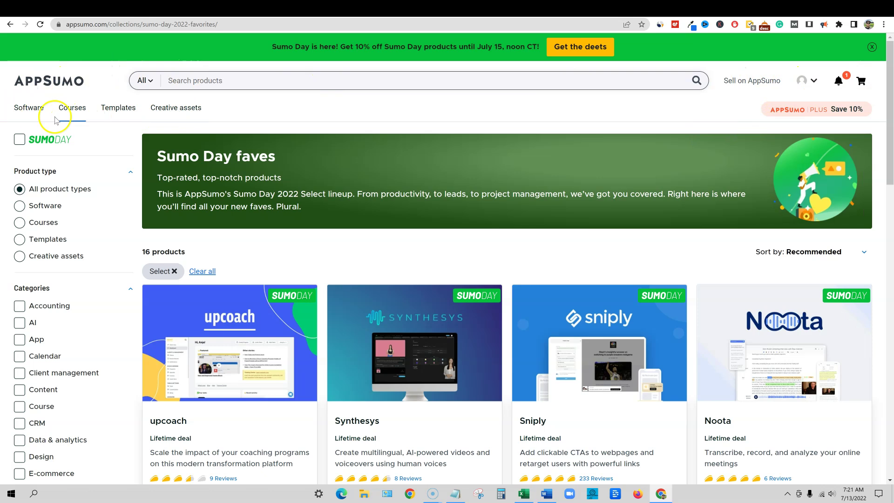
pyautogui.click(36, 111)
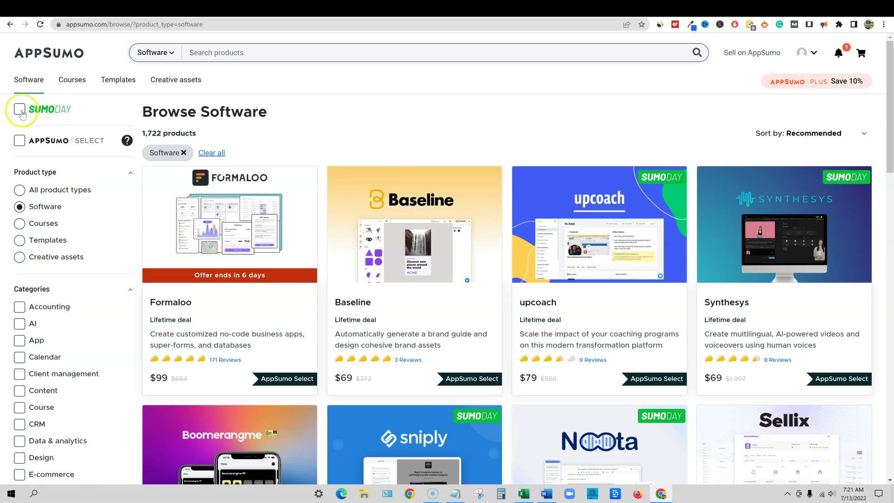
# Filter the software listing to SUMODAY deals and browse the 643 results
pyautogui.click(20, 110)
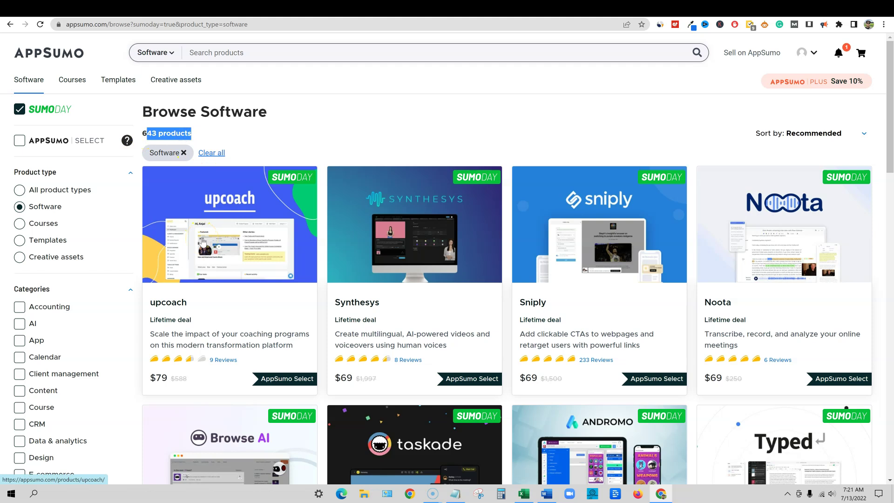
pyautogui.scroll(-3, 457, 340)
pyautogui.scroll(4, 459, 335)
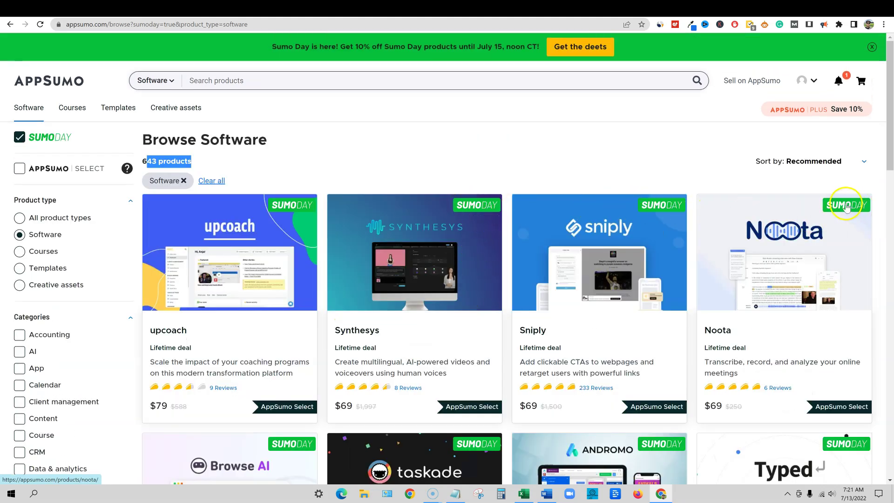
pyautogui.scroll(-5, 491, 314)
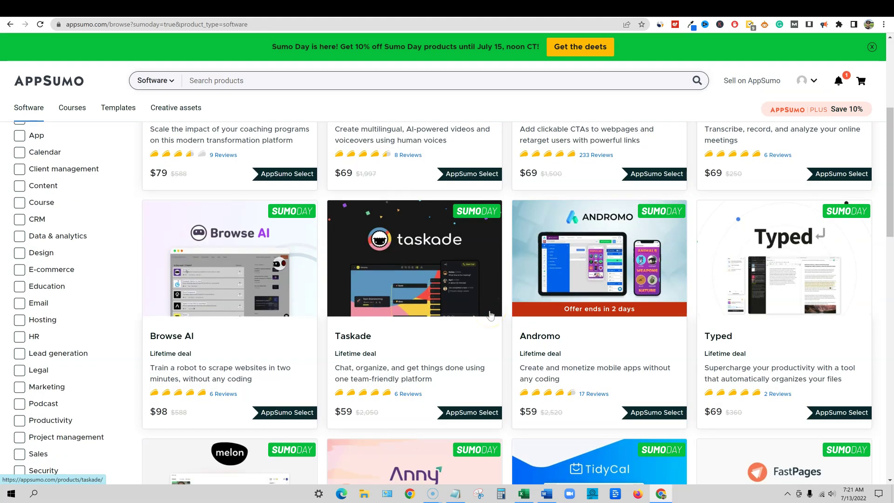
pyautogui.scroll(-8, 491, 314)
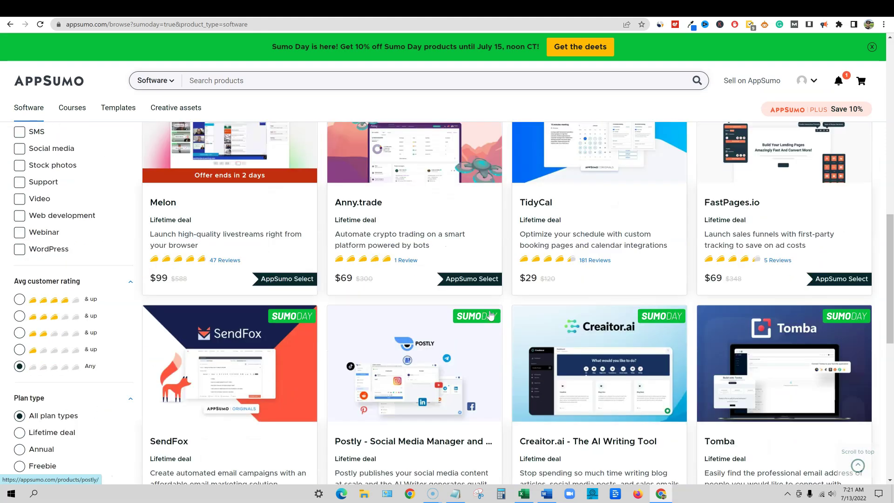
pyautogui.scroll(-1, 491, 316)
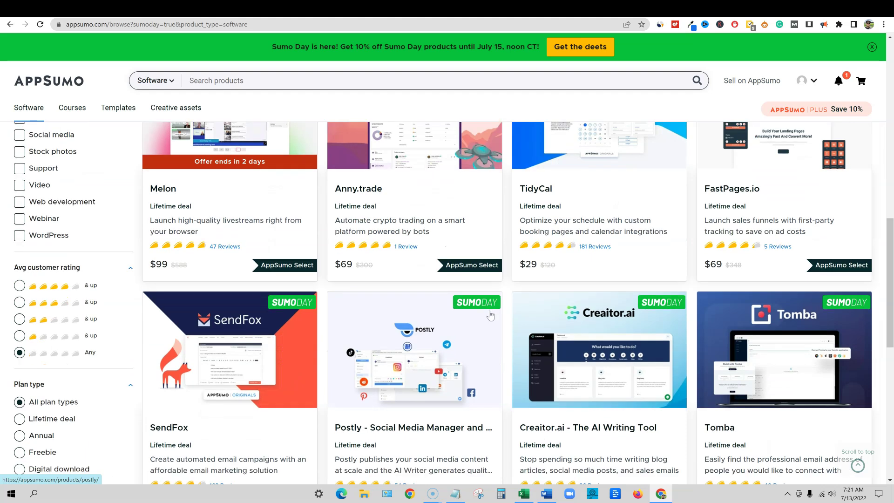
pyautogui.click(561, 299)
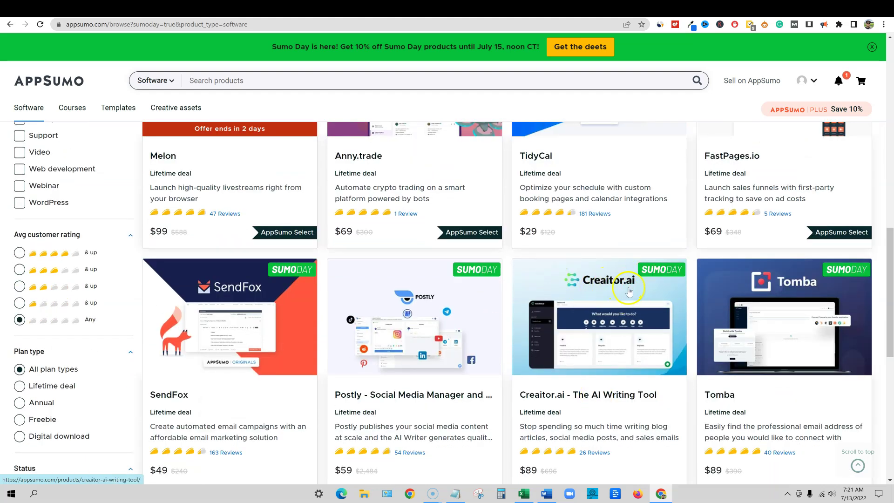
pyautogui.scroll(-1, 631, 326)
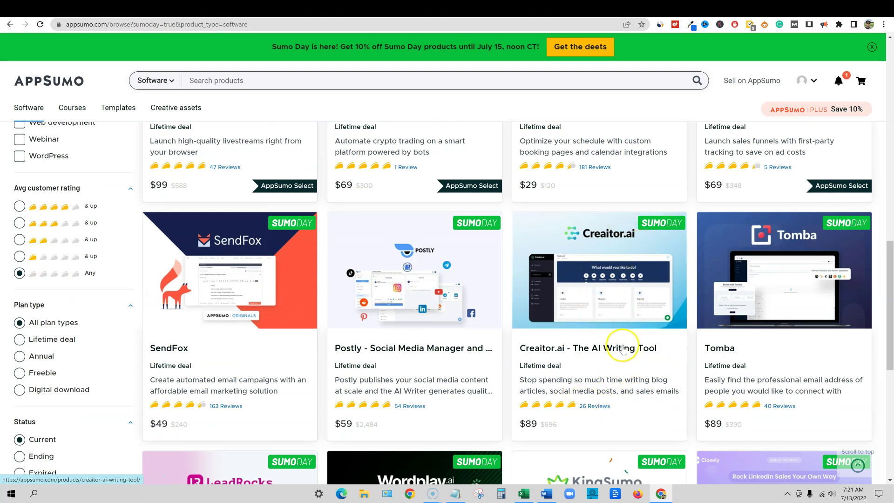
pyautogui.scroll(-3, 629, 345)
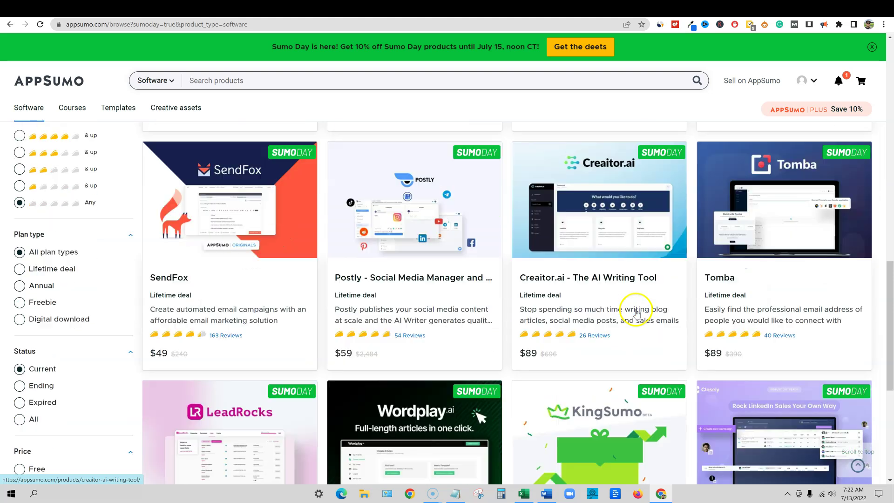
pyautogui.scroll(2, 638, 339)
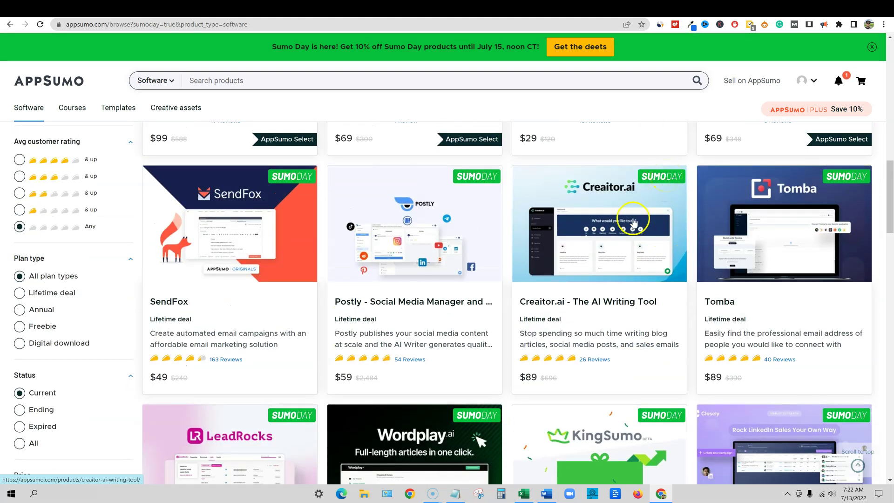
pyautogui.scroll(12, 634, 223)
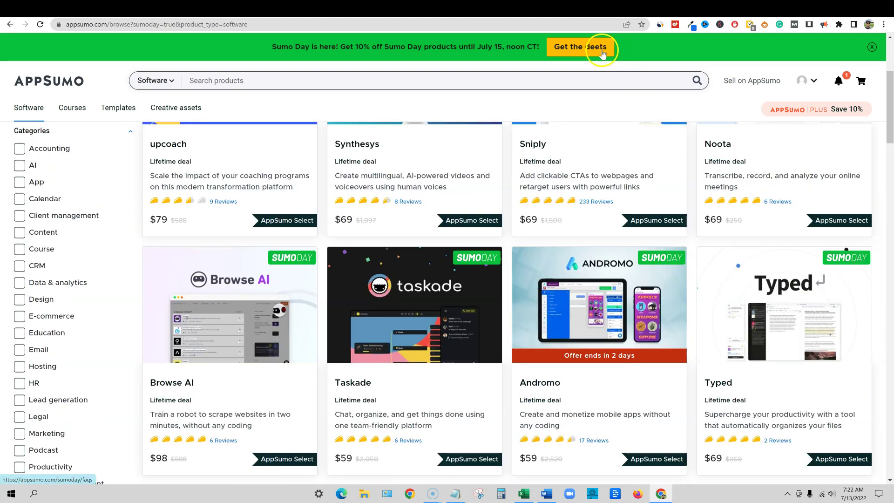
# Open the Sumo Day details and FAQs page from the top banner
pyautogui.click(603, 55)
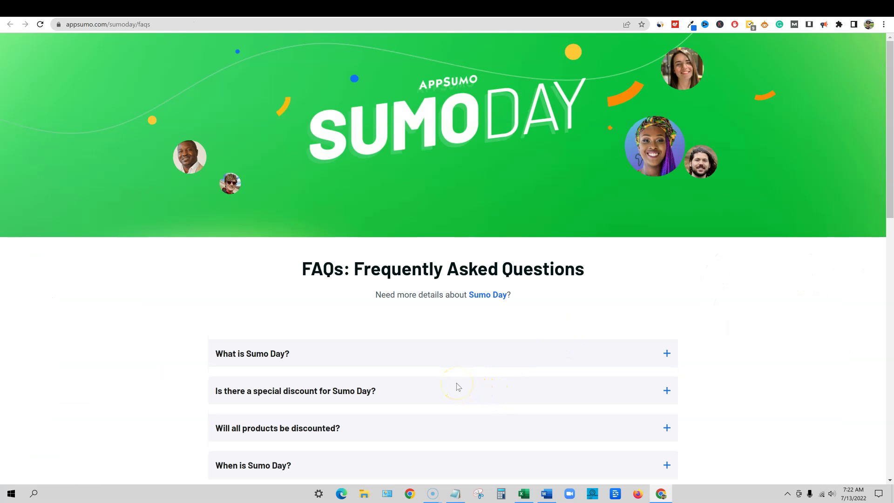
pyautogui.scroll(-2, 457, 386)
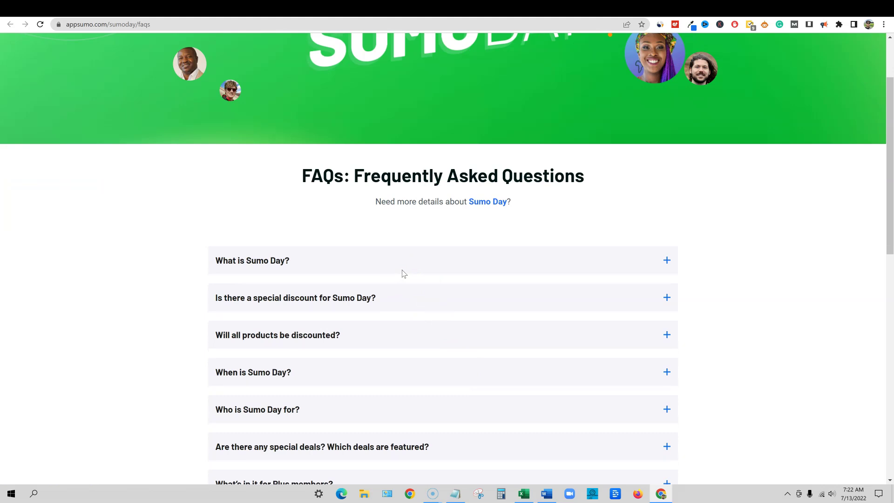
pyautogui.scroll(-4, 389, 272)
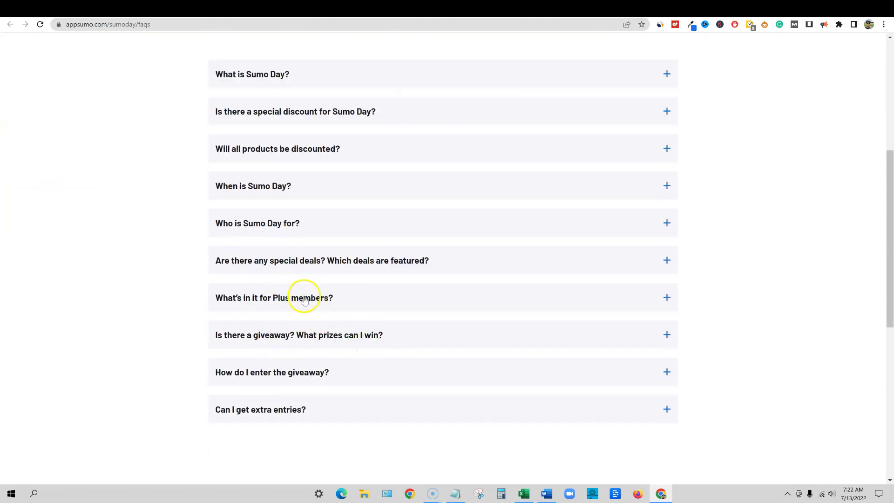
# Expand 'What's in it for Plus members?' and highlight the lifetime TidyCal and 10% off text
pyautogui.click(668, 299)
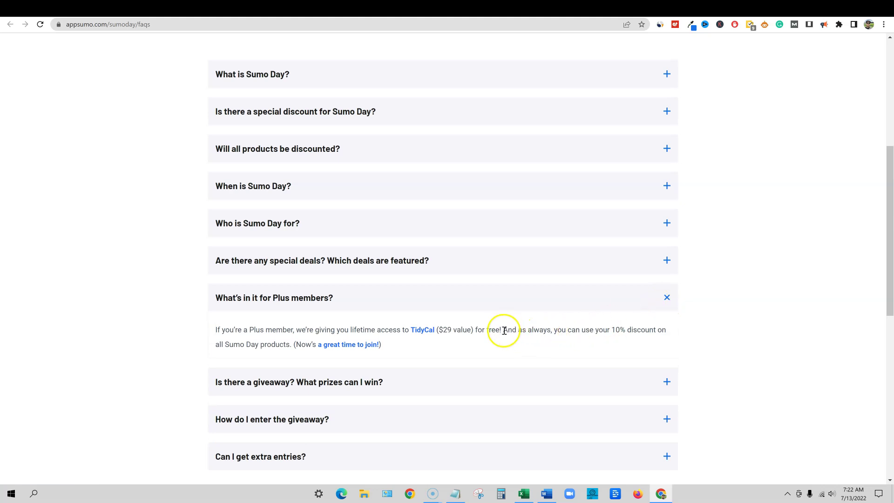
pyautogui.moveTo(517, 330); pyautogui.dragTo(669, 345)
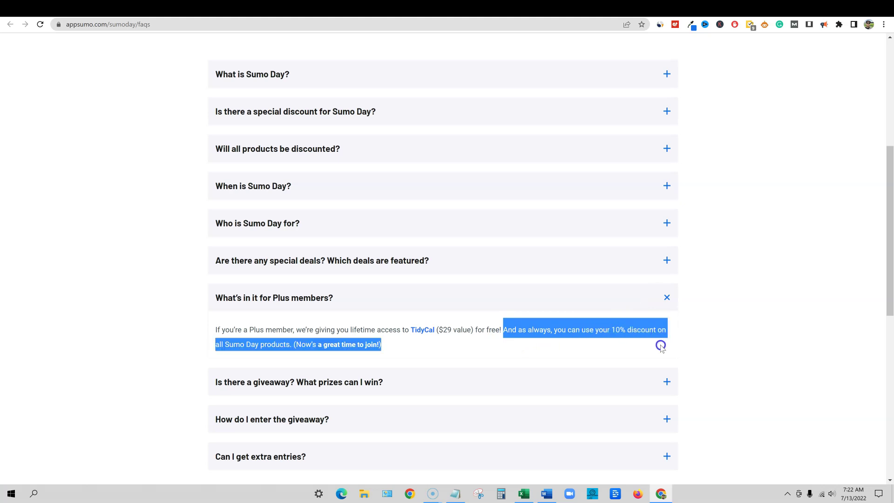
pyautogui.moveTo(618, 332); pyautogui.dragTo(636, 329)
pyautogui.moveTo(253, 332); pyautogui.dragTo(468, 330)
pyautogui.scroll(-4, 545, 360)
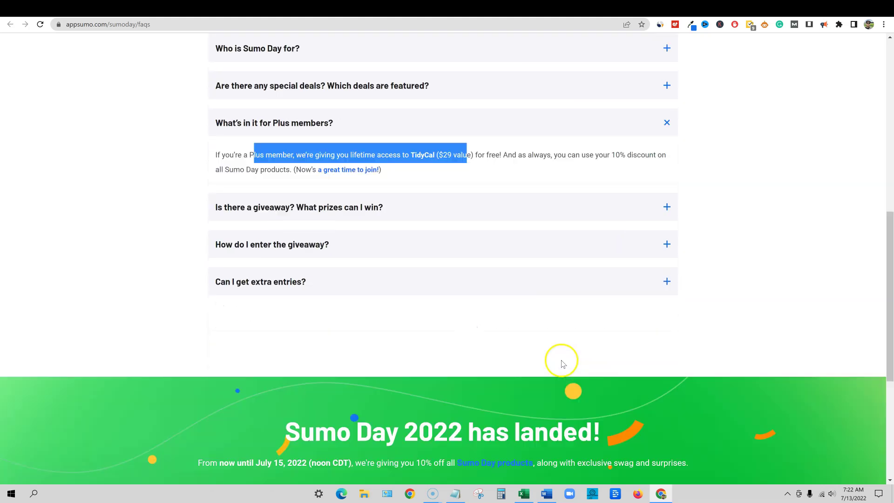
pyautogui.scroll(10, 561, 361)
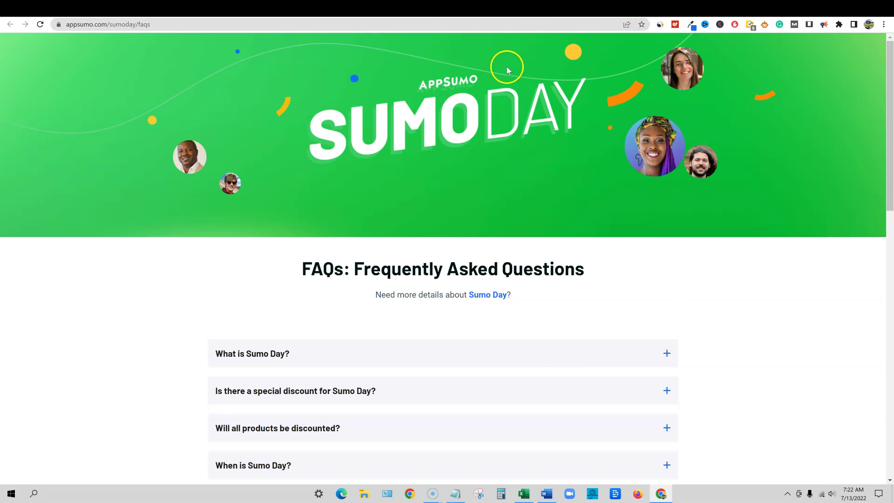
pyautogui.click(426, 173)
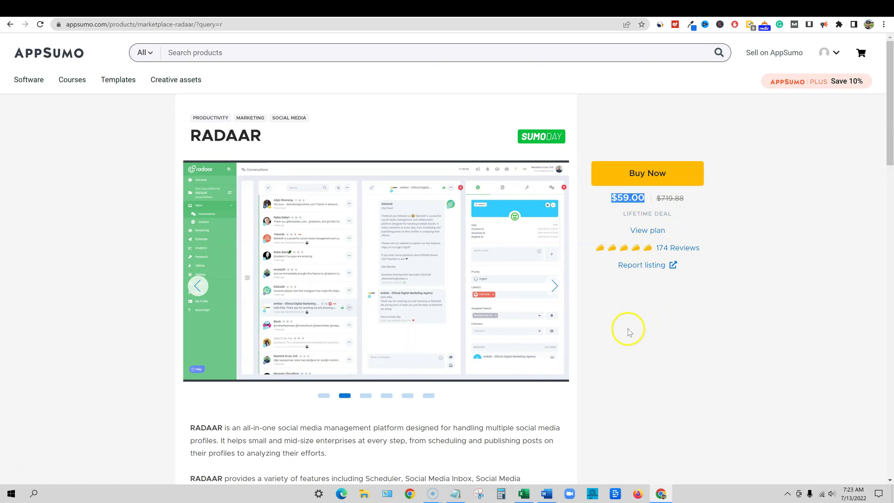
pyautogui.scroll(-4, 394, 373)
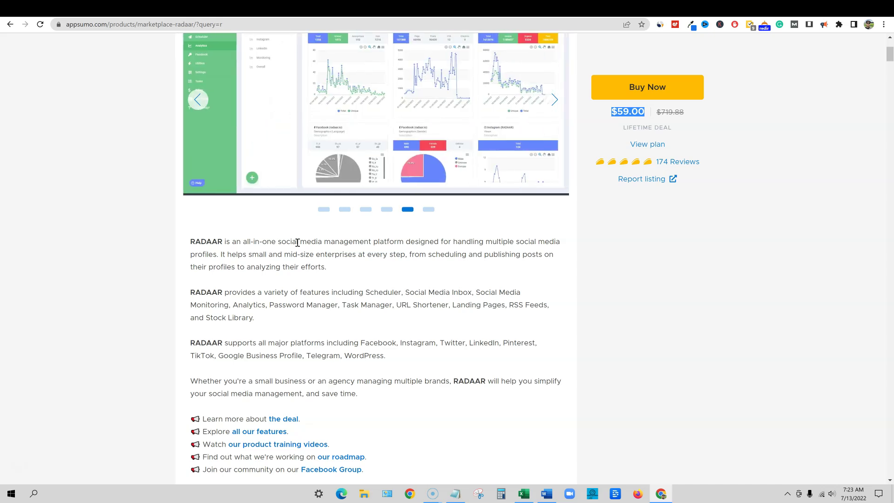
pyautogui.scroll(3, 447, 242)
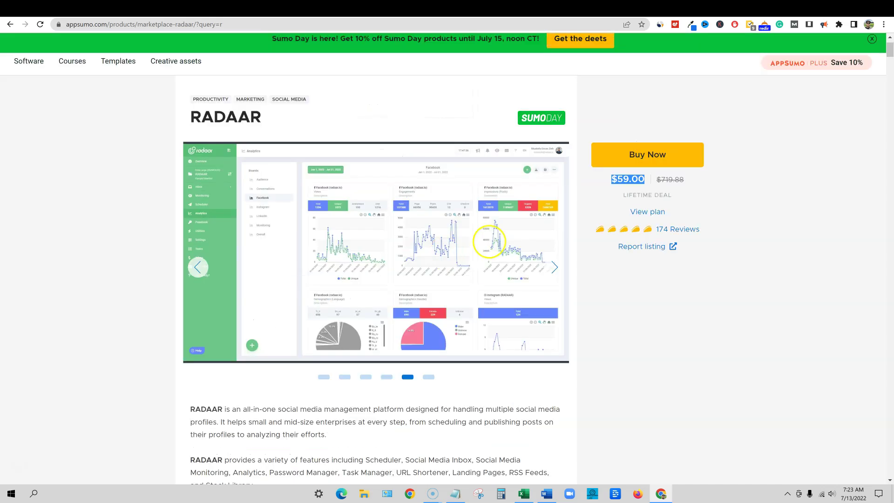
pyautogui.scroll(-2, 467, 369)
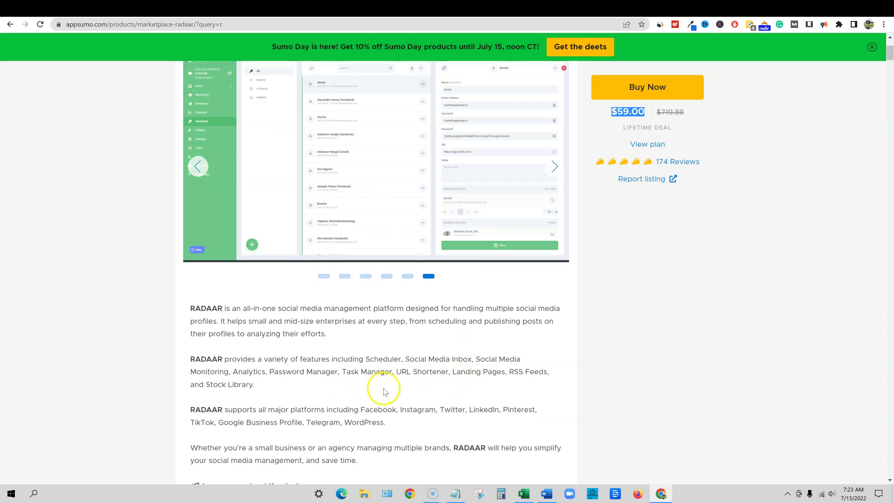
pyautogui.scroll(-1, 383, 391)
pyautogui.moveTo(343, 333); pyautogui.dragTo(511, 333)
pyautogui.moveTo(248, 333); pyautogui.dragTo(340, 343)
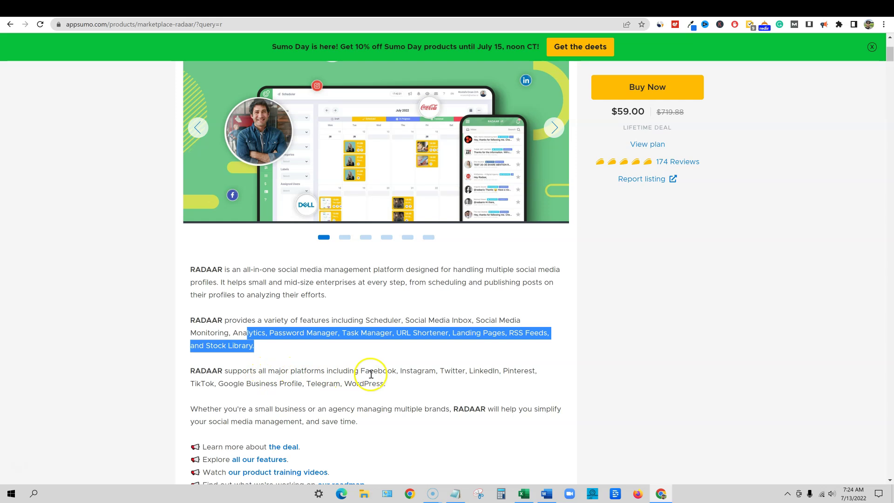
pyautogui.click(463, 372)
pyautogui.click(492, 372)
pyautogui.moveTo(528, 369); pyautogui.dragTo(497, 371)
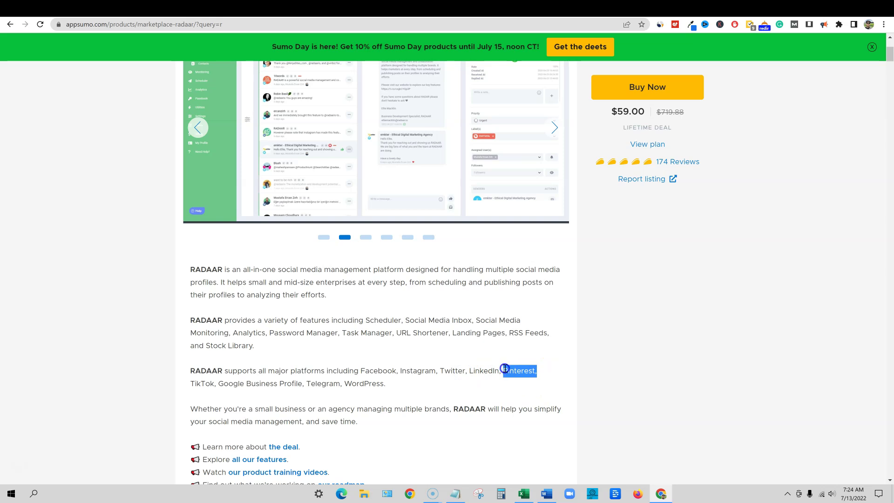
pyautogui.moveTo(505, 369)
pyautogui.mouseDown()
pyautogui.moveTo(494, 375)
pyautogui.moveTo(519, 369)
pyautogui.mouseUp()
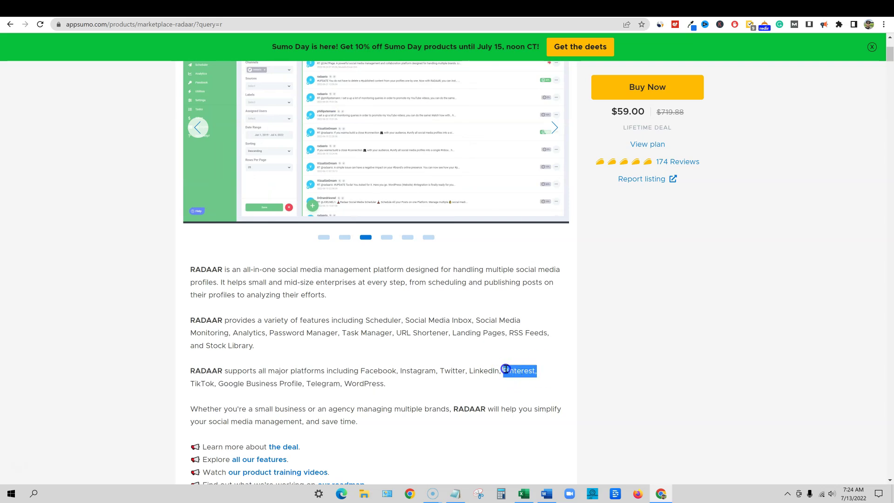
pyautogui.moveTo(505, 369); pyautogui.dragTo(540, 389)
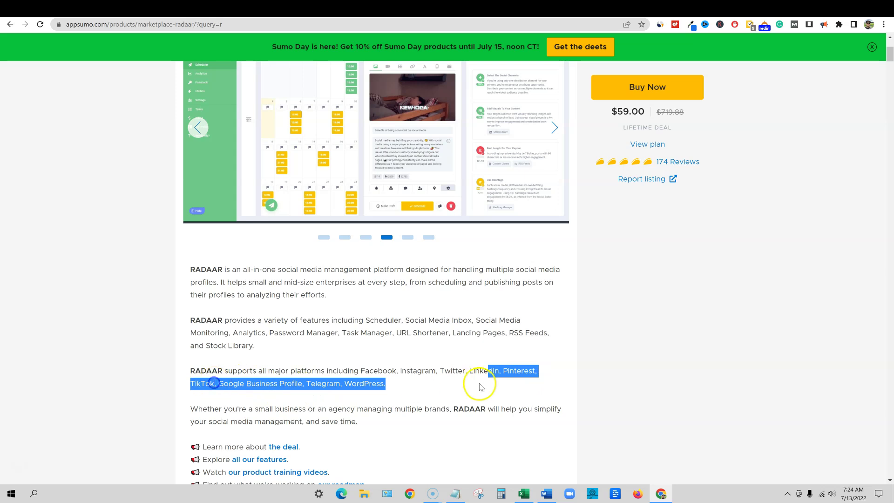
pyautogui.click(534, 368)
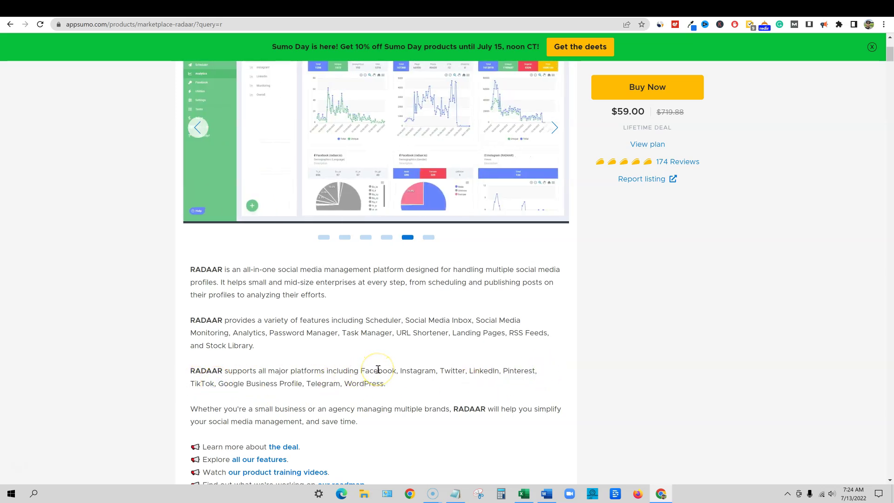
pyautogui.scroll(1, 401, 366)
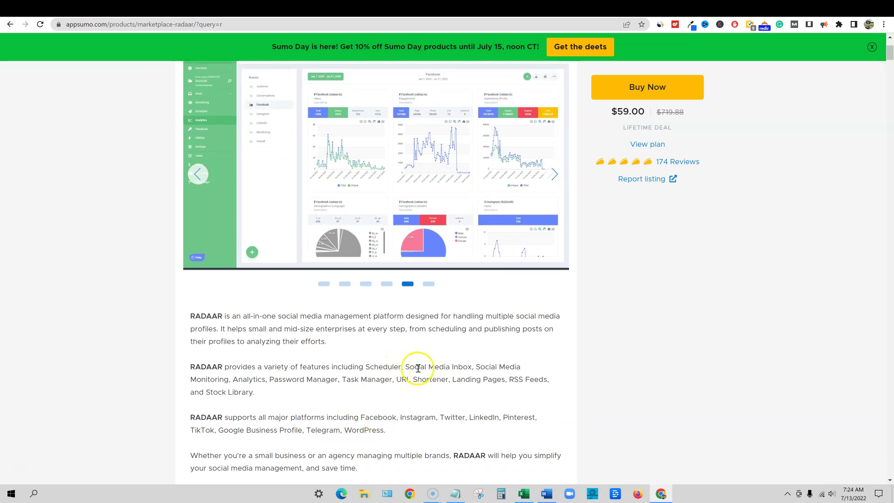
pyautogui.scroll(-15, 418, 368)
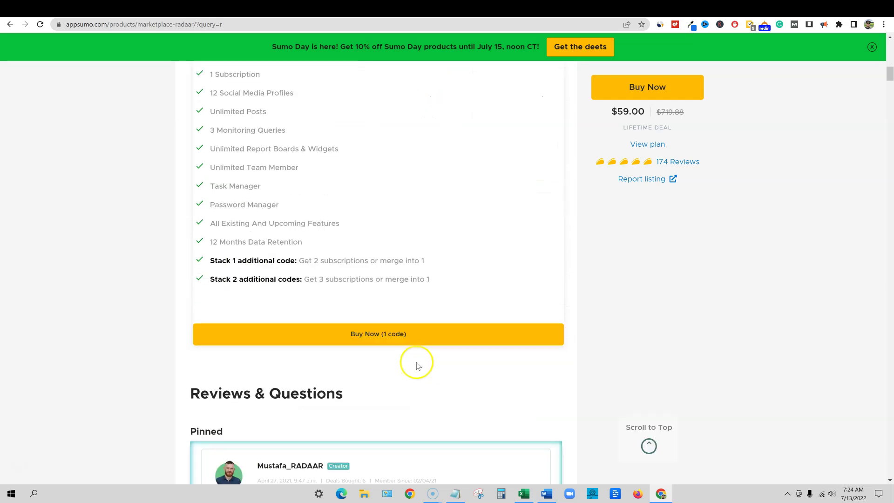
pyautogui.scroll(-6, 419, 293)
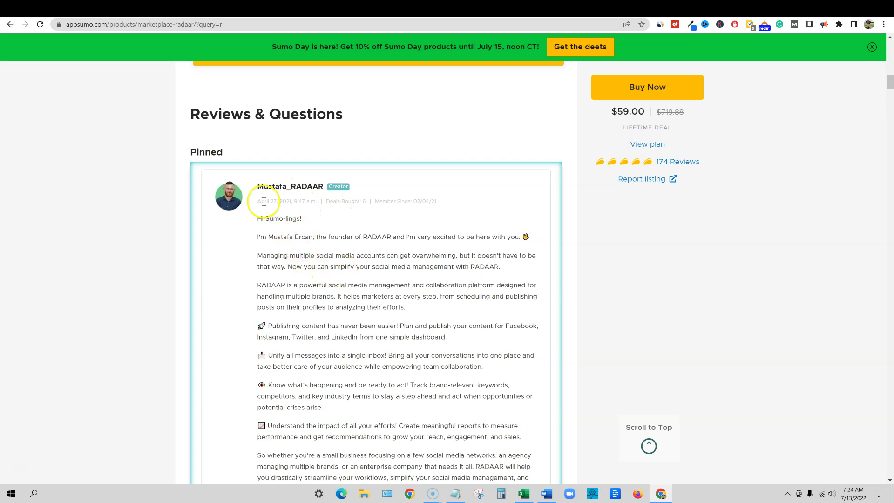
pyautogui.moveTo(278, 201); pyautogui.dragTo(309, 201)
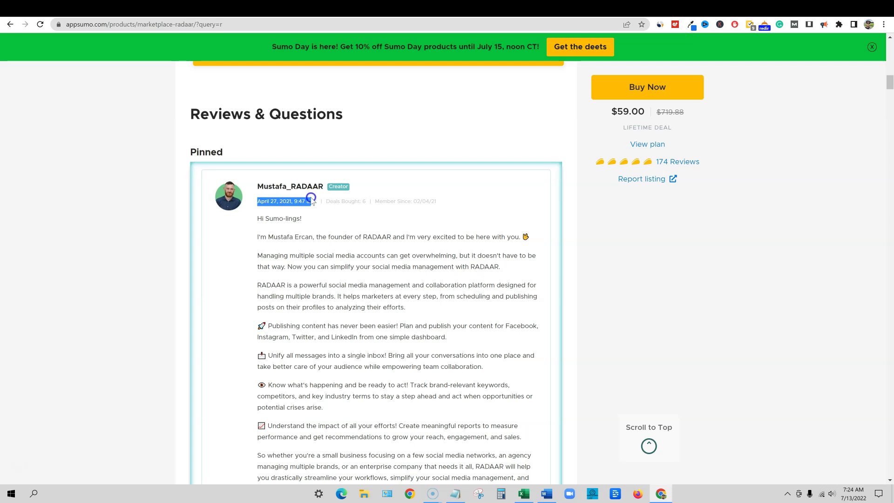
pyautogui.moveTo(337, 205); pyautogui.dragTo(392, 268)
pyautogui.click(402, 285)
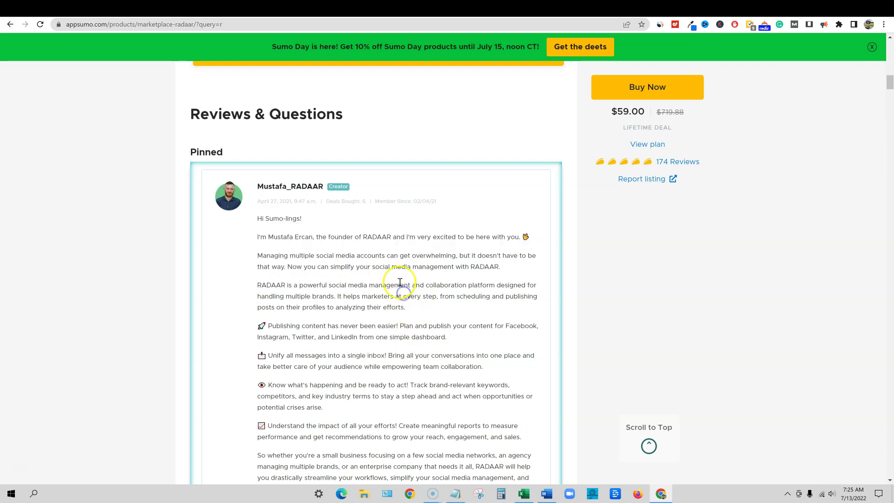
pyautogui.scroll(-7, 409, 326)
pyautogui.scroll(6, 424, 313)
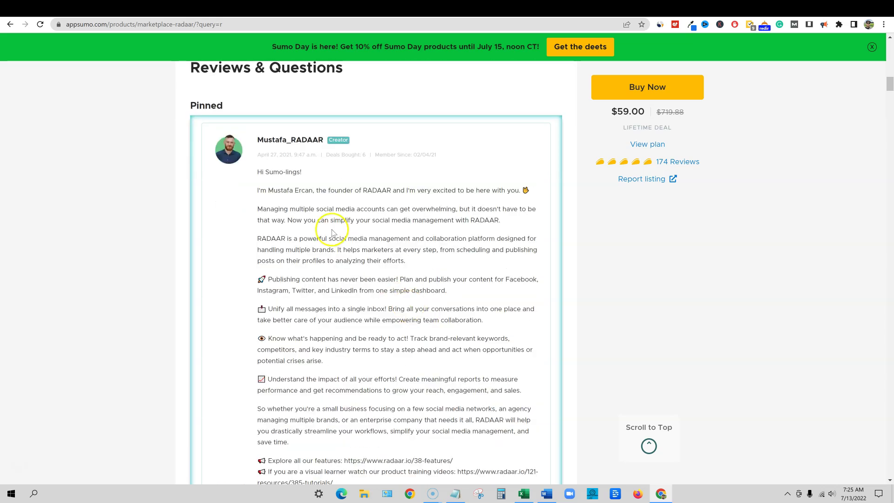
pyautogui.scroll(1, 330, 233)
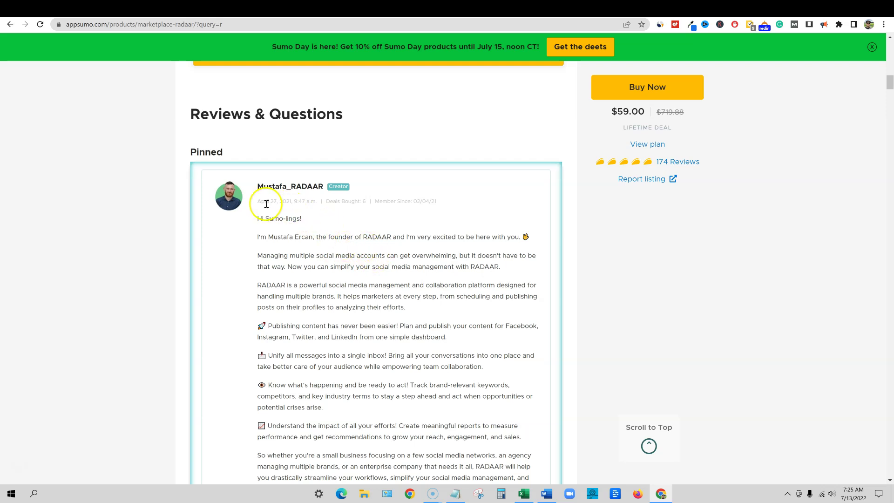
pyautogui.moveTo(257, 201); pyautogui.dragTo(314, 201)
pyautogui.click(379, 299)
pyautogui.scroll(-6, 401, 321)
pyautogui.scroll(-6, 421, 332)
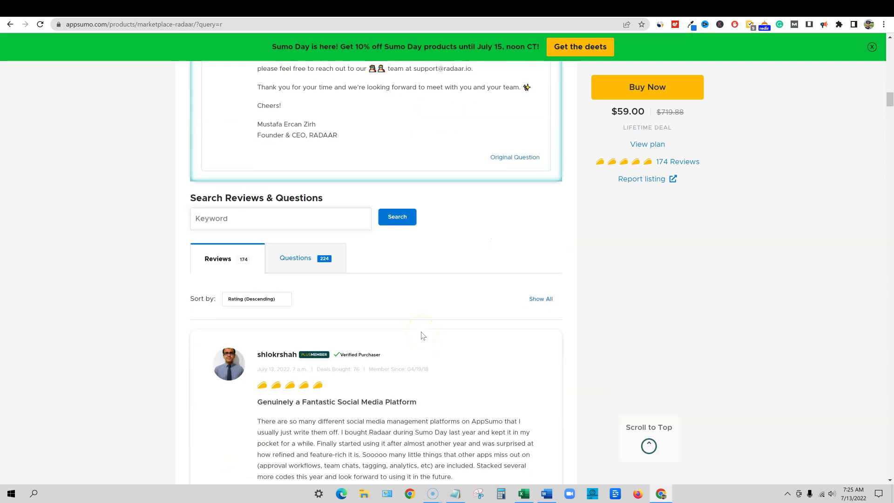
pyautogui.scroll(-6, 426, 331)
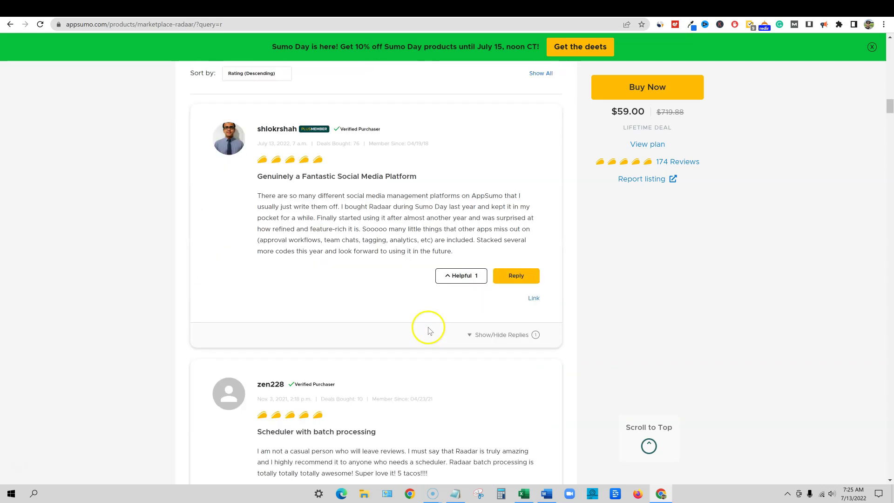
pyautogui.scroll(2, 465, 303)
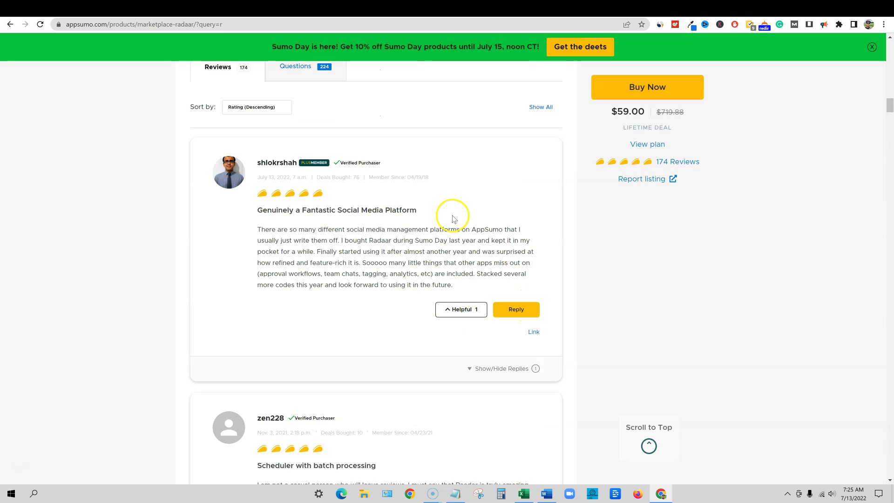
pyautogui.scroll(-5, 587, 365)
pyautogui.scroll(20, 579, 366)
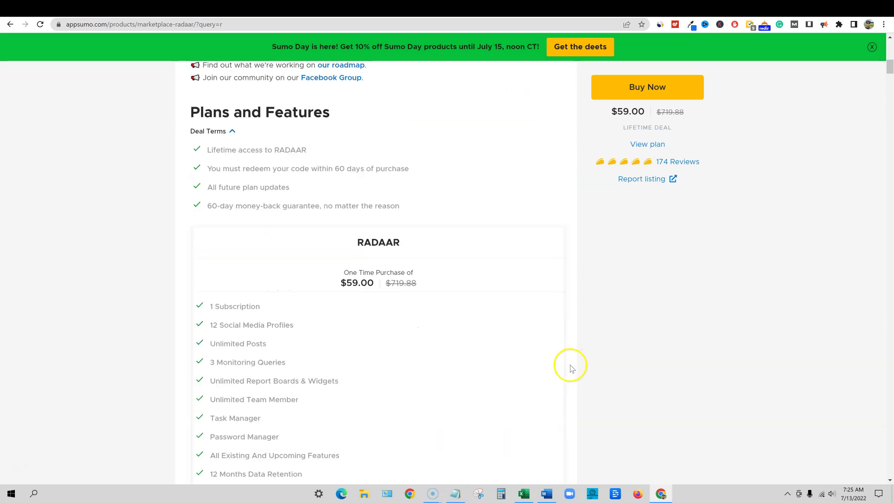
# Highlight the Stack 2 codes, 1 Subscription and 12 Social Media Profiles plan lines
pyautogui.scroll(-2, 559, 365)
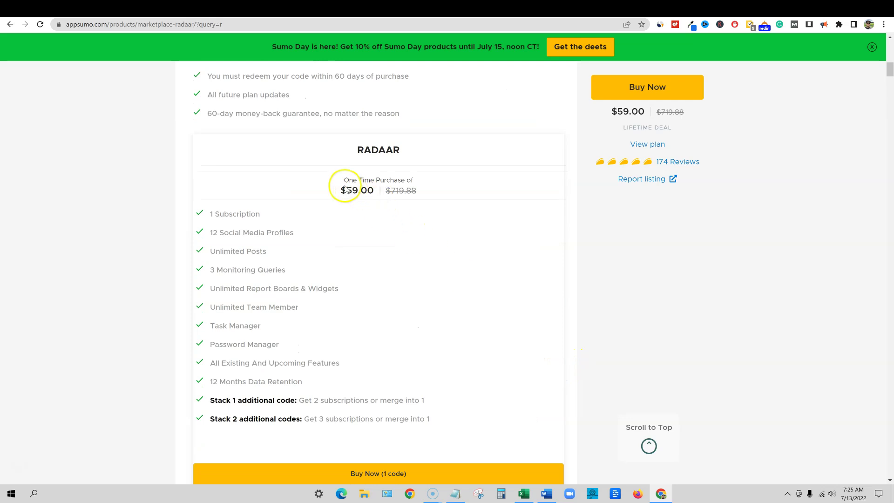
pyautogui.moveTo(310, 419); pyautogui.dragTo(447, 421)
pyautogui.click(488, 392)
pyautogui.click(210, 214)
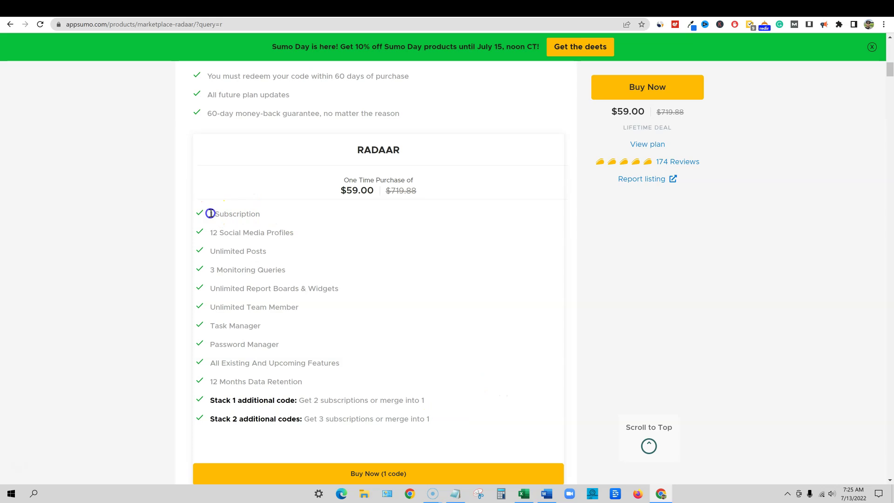
pyautogui.moveTo(210, 214); pyautogui.dragTo(264, 214)
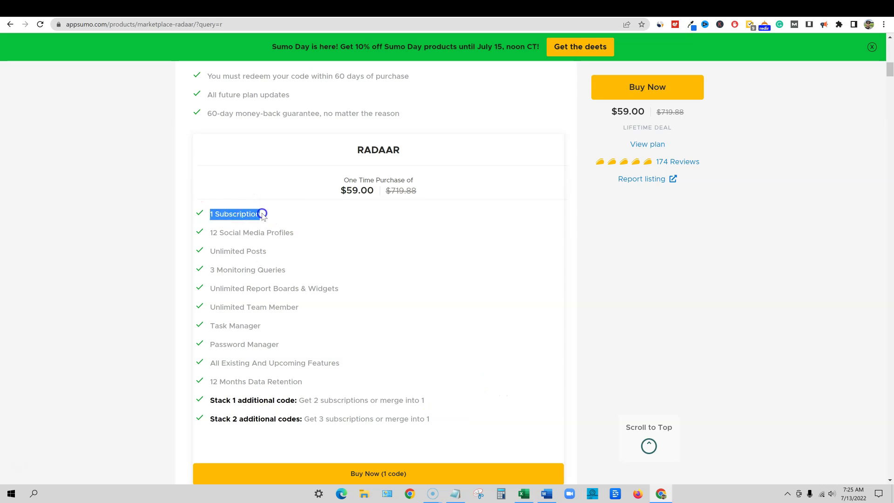
pyautogui.click(262, 215)
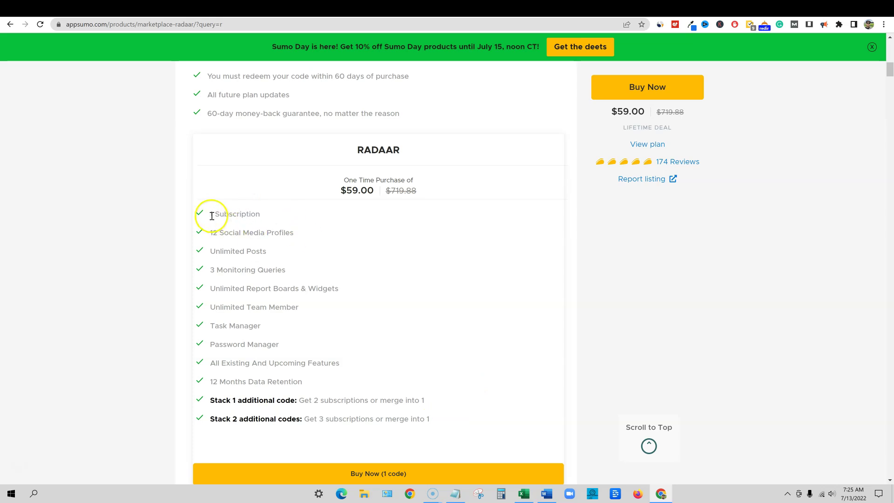
pyautogui.moveTo(211, 214); pyautogui.dragTo(298, 237)
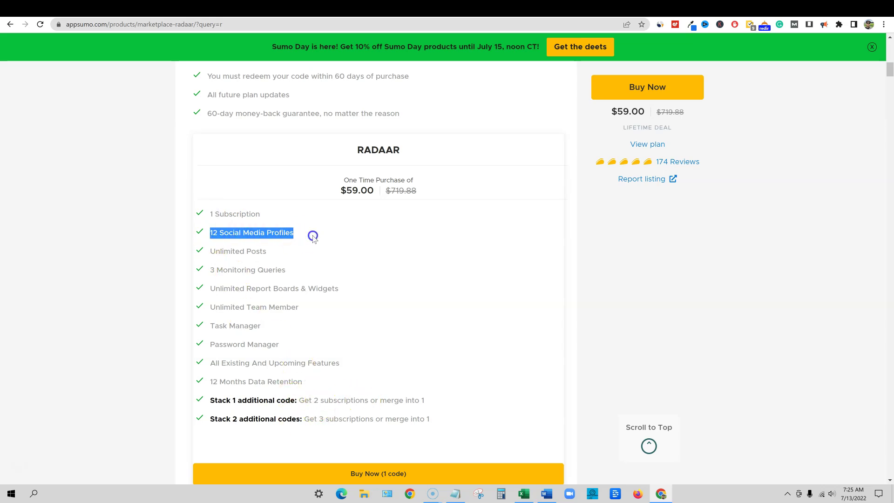
pyautogui.click(292, 202)
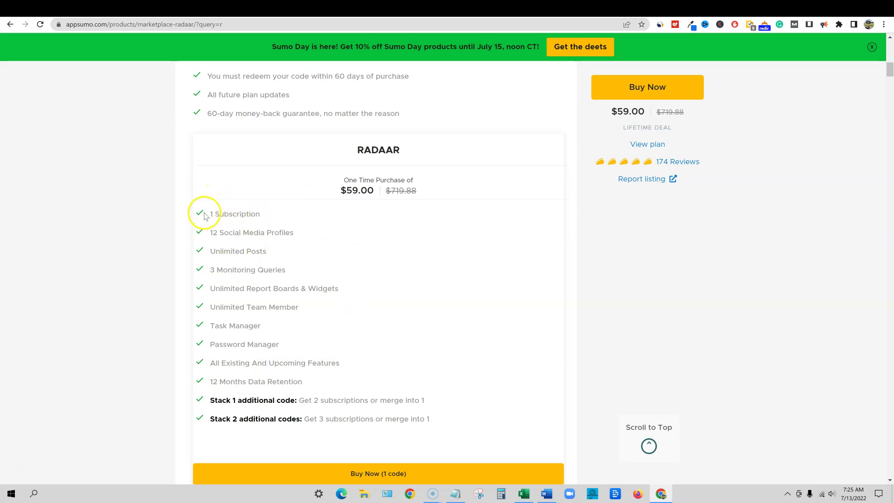
# Highlight the plan's included features list, then switch to the radaar.io tab
pyautogui.moveTo(203, 213); pyautogui.dragTo(327, 230)
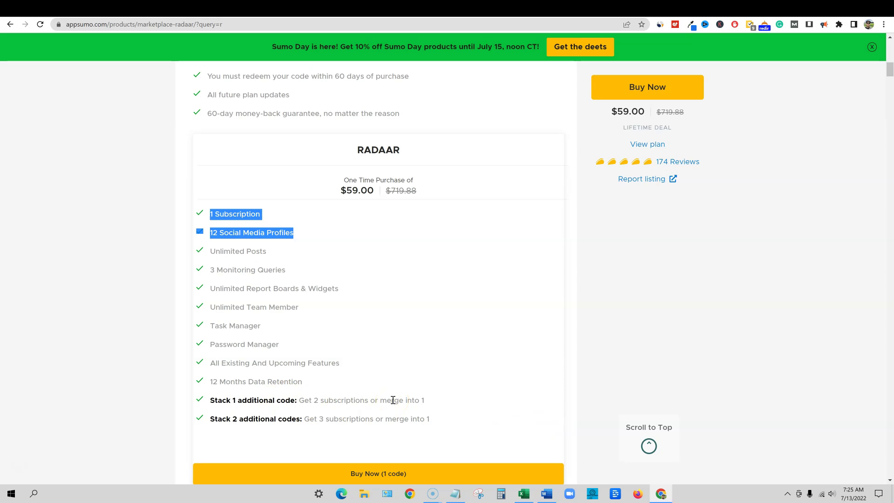
pyautogui.click(311, 406)
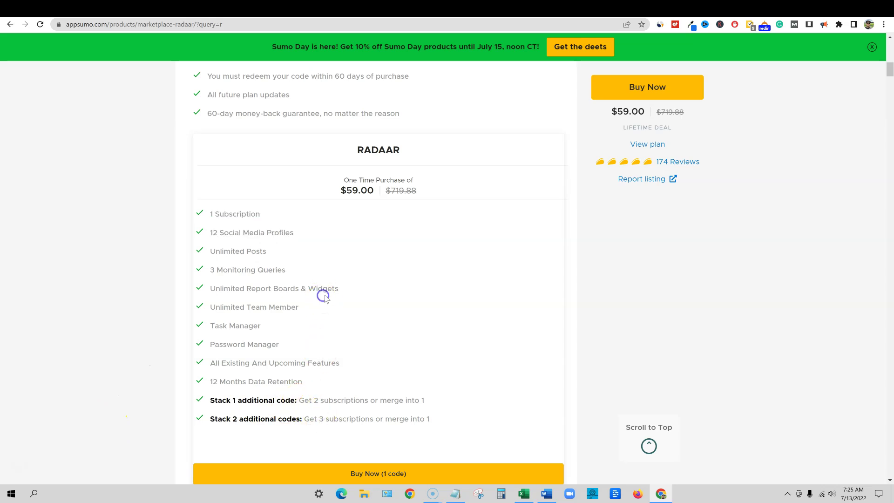
pyautogui.moveTo(206, 214); pyautogui.dragTo(343, 399)
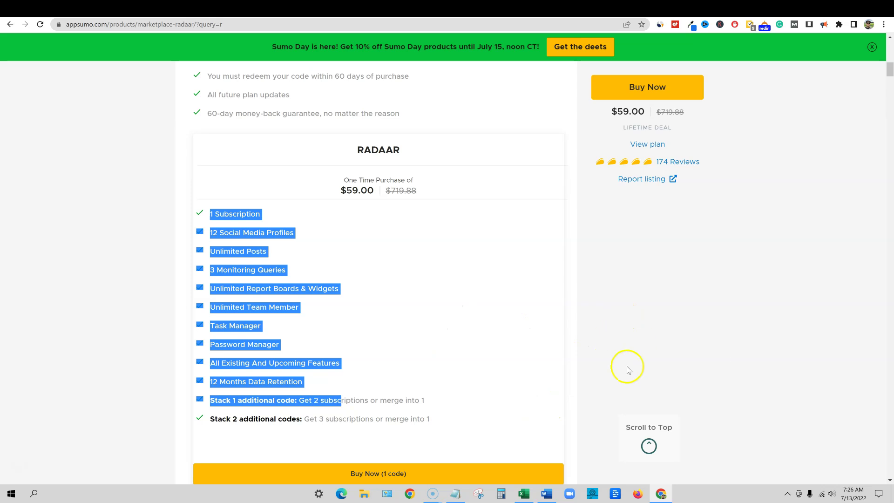
pyautogui.click(485, 9)
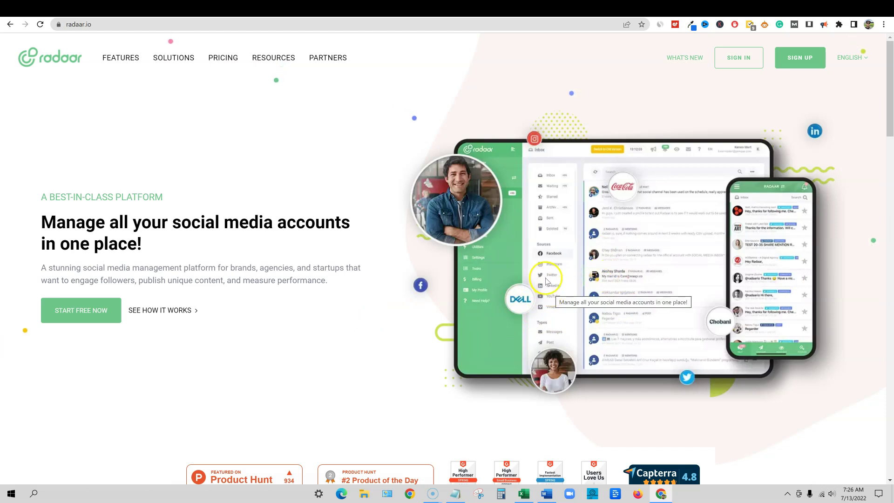
# Scroll the radaar.io homepage and show its Similarweb stats: rank #241,160, 140.30K monthly visits
pyautogui.click(605, 217)
pyautogui.scroll(-2, 412, 365)
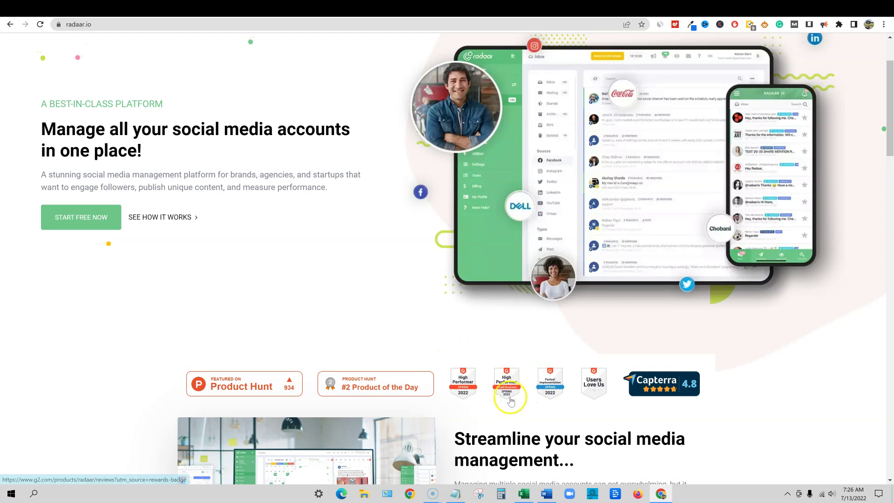
pyautogui.scroll(-6, 579, 393)
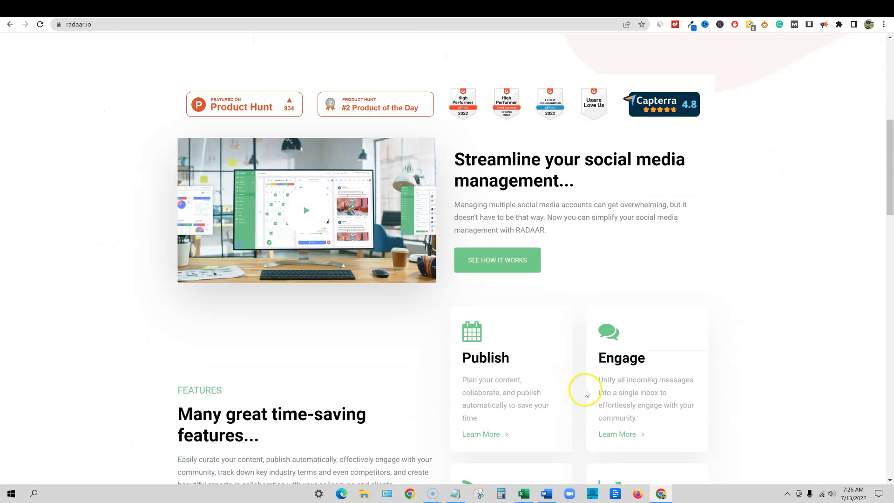
pyautogui.scroll(8, 605, 363)
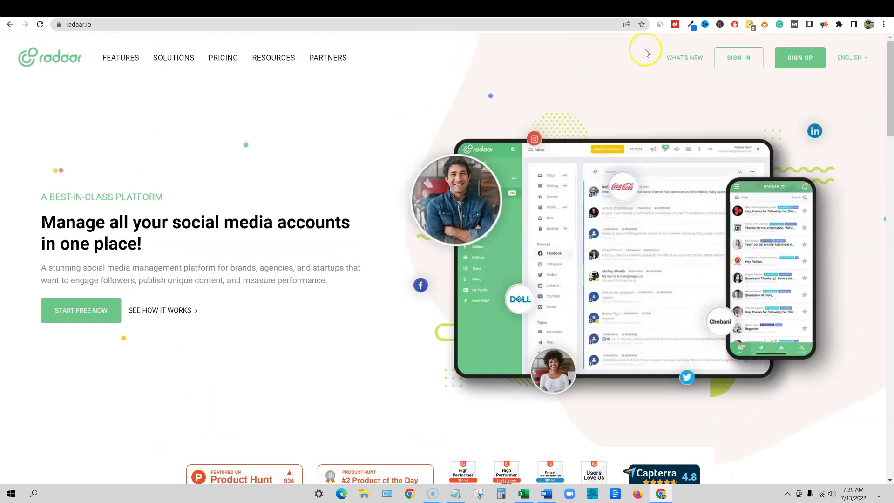
pyautogui.click(660, 25)
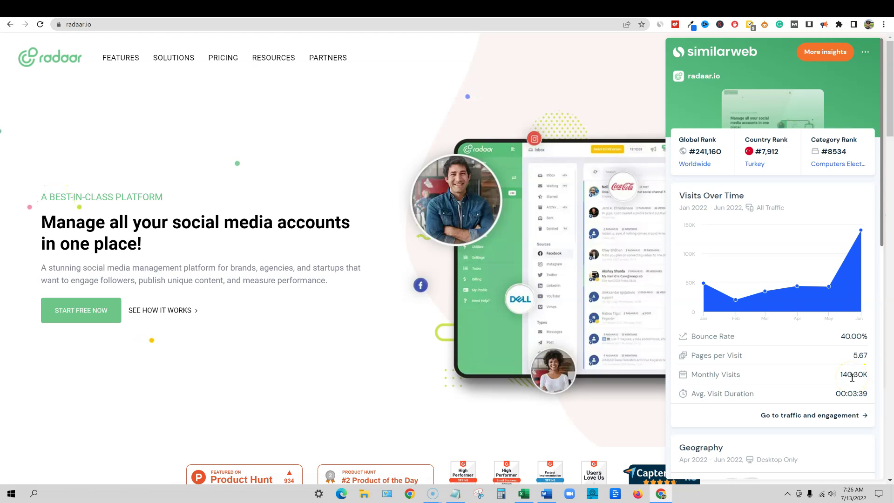
# Read the monthly visits on the Visits Over Time chart, including June 2022, then close Similarweb
pyautogui.moveTo(831, 287)
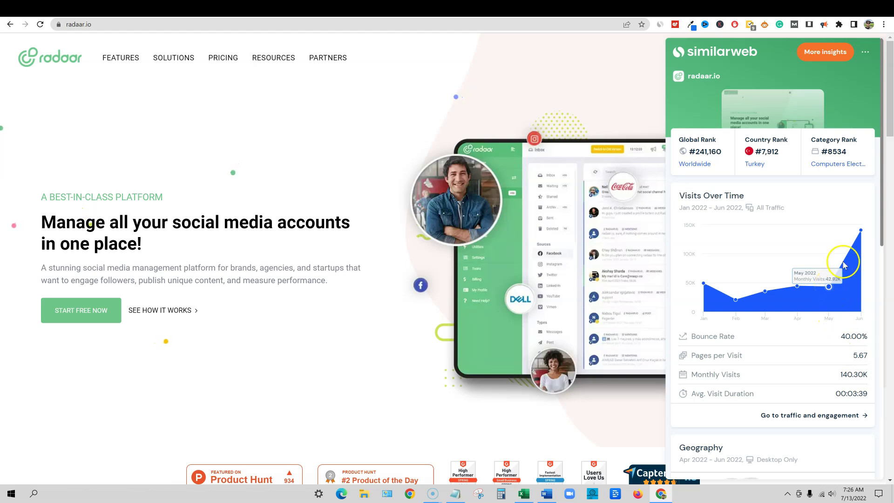
pyautogui.moveTo(862, 233)
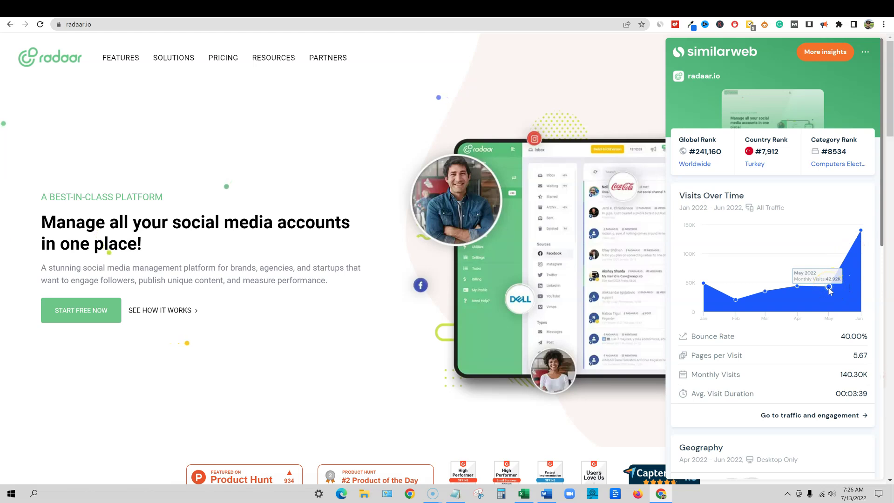
pyautogui.click(864, 234)
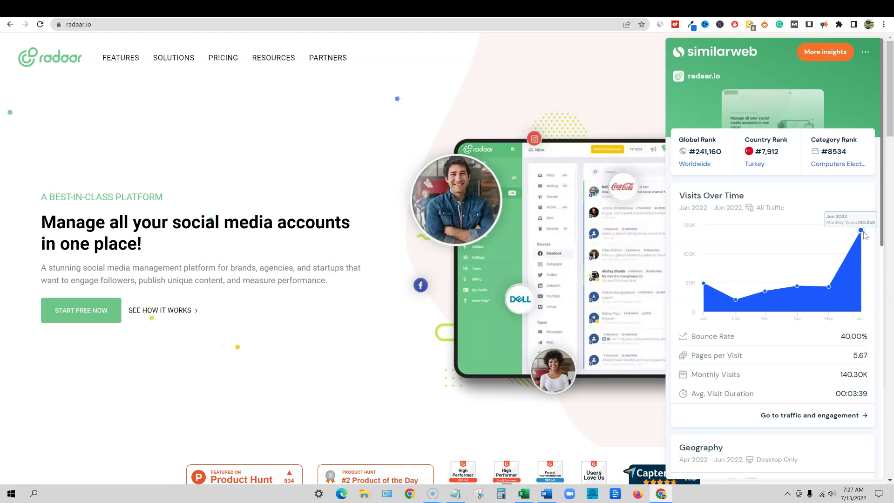
pyautogui.click(866, 235)
pyautogui.click(831, 293)
pyautogui.click(866, 237)
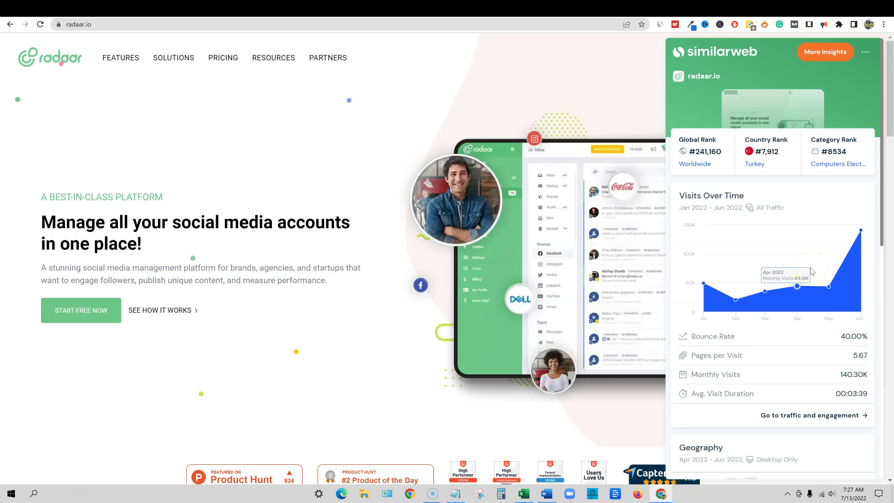
pyautogui.click(422, 110)
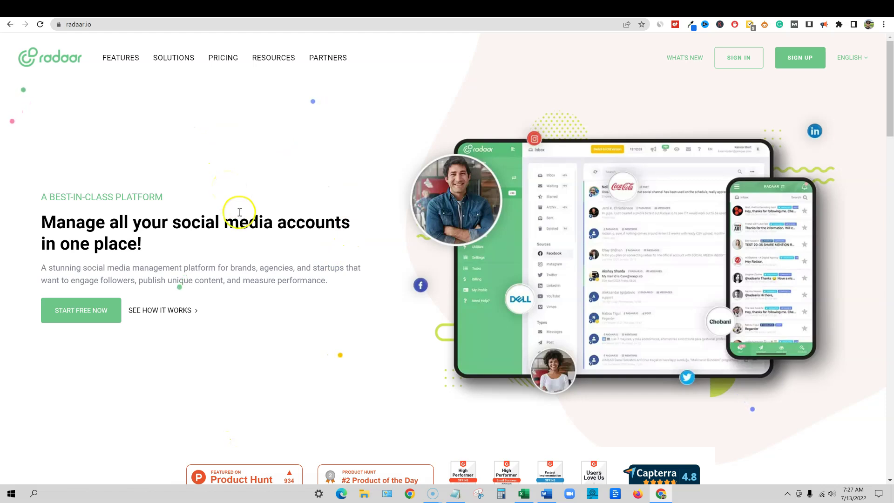
# Open the radaar.io pricing page and highlight the 14-day free trial and Basic monthly price
pyautogui.scroll(-3, 293, 224)
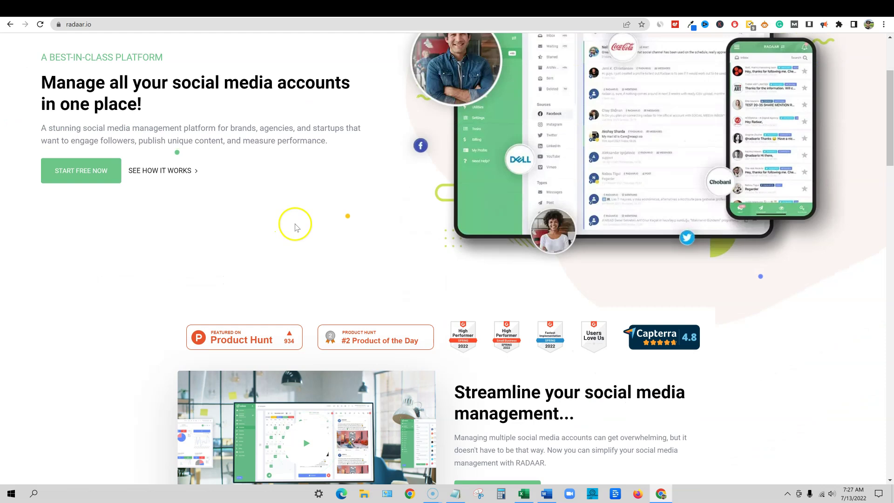
pyautogui.scroll(3, 296, 227)
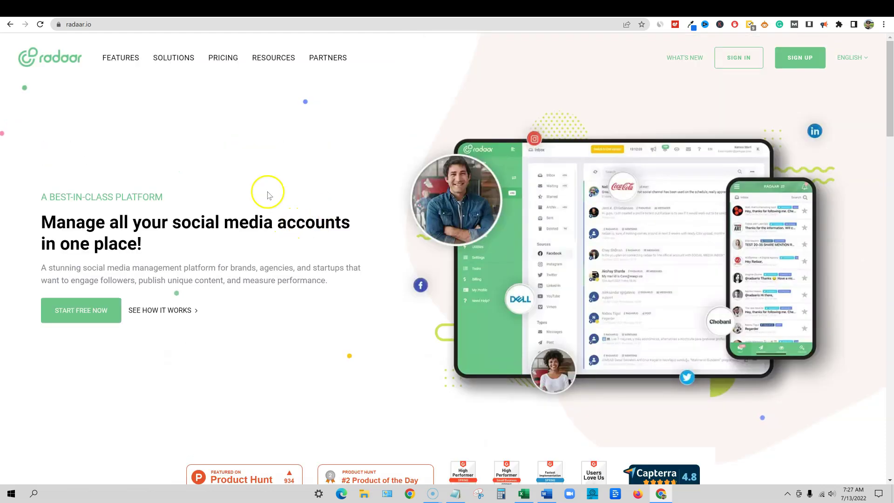
pyautogui.click(217, 63)
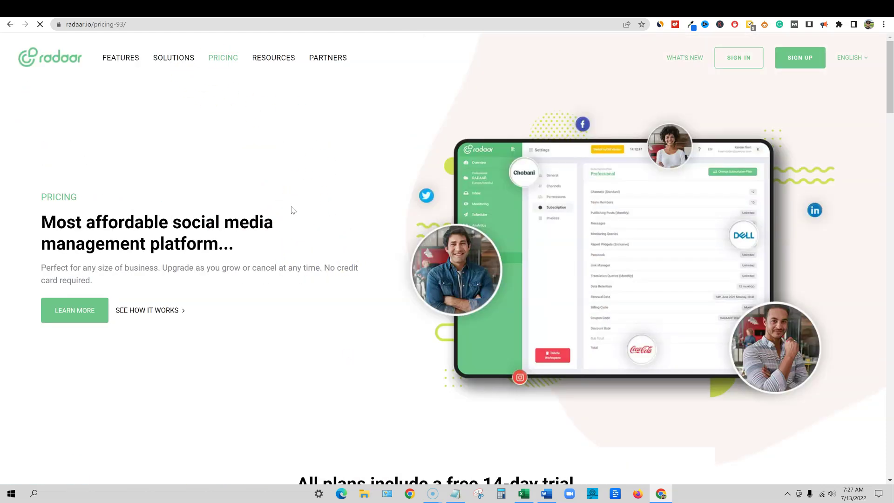
pyautogui.scroll(-10, 305, 210)
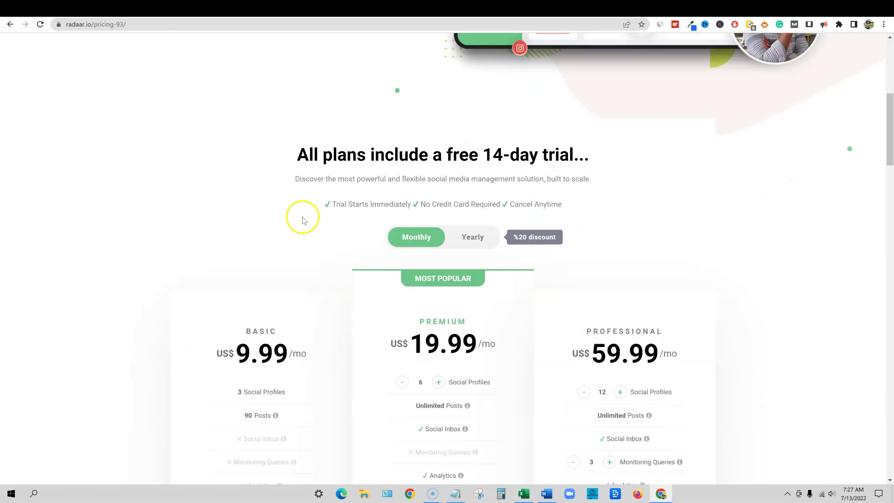
pyautogui.scroll(1, 303, 217)
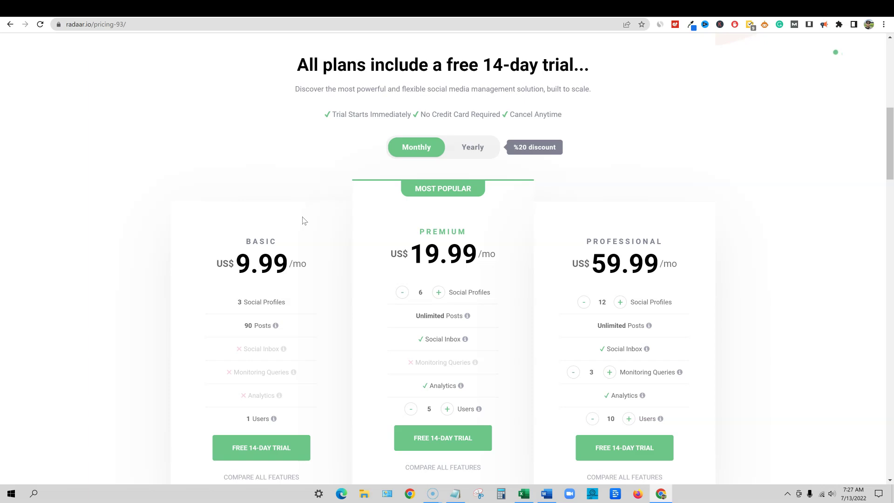
pyautogui.moveTo(431, 65); pyautogui.dragTo(586, 66)
pyautogui.click(636, 72)
pyautogui.scroll(-1, 325, 225)
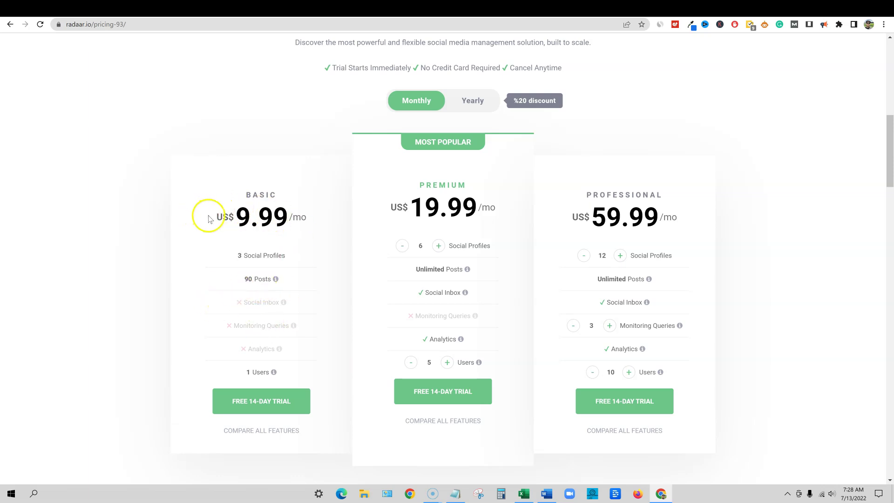
pyautogui.moveTo(219, 216); pyautogui.dragTo(309, 220)
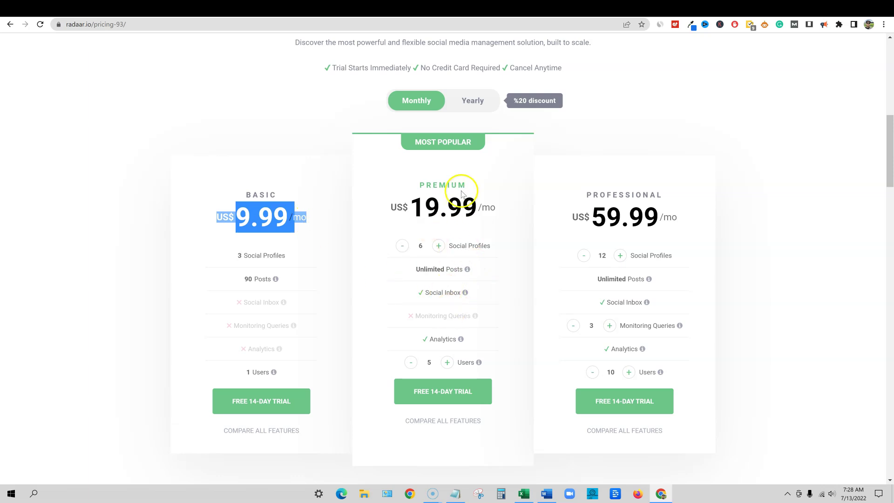
# Compare yearly and monthly plan prices, highlighting the discounted Premium and Basic prices, ending on Monthly
pyautogui.click(419, 106)
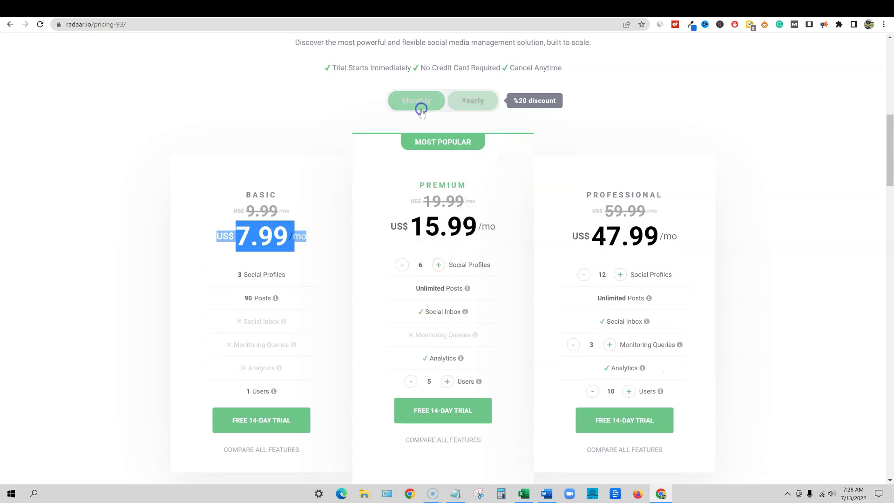
pyautogui.click(420, 110)
pyautogui.click(475, 101)
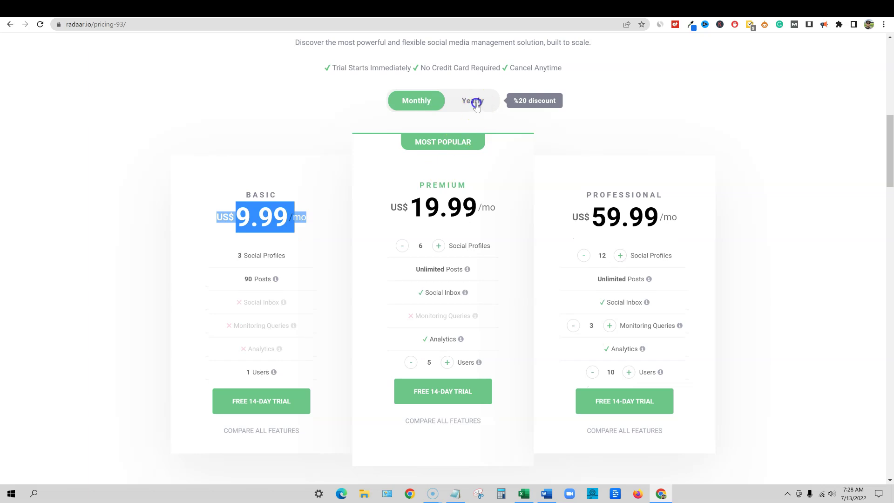
pyautogui.moveTo(396, 226); pyautogui.dragTo(499, 227)
pyautogui.click(393, 225)
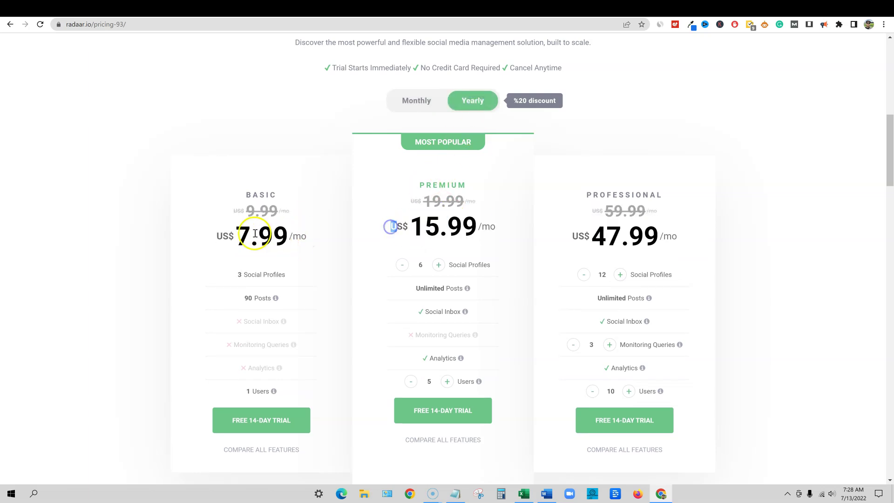
pyautogui.moveTo(258, 235); pyautogui.dragTo(299, 235)
pyautogui.click(715, 234)
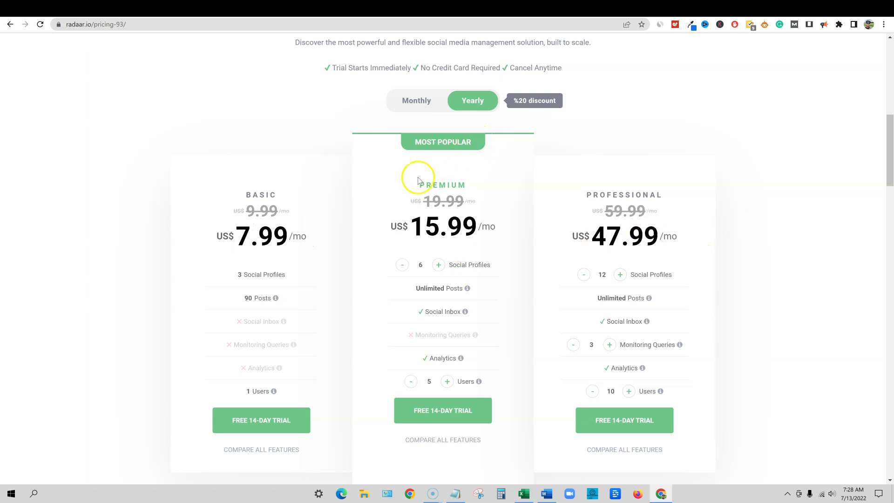
pyautogui.click(422, 101)
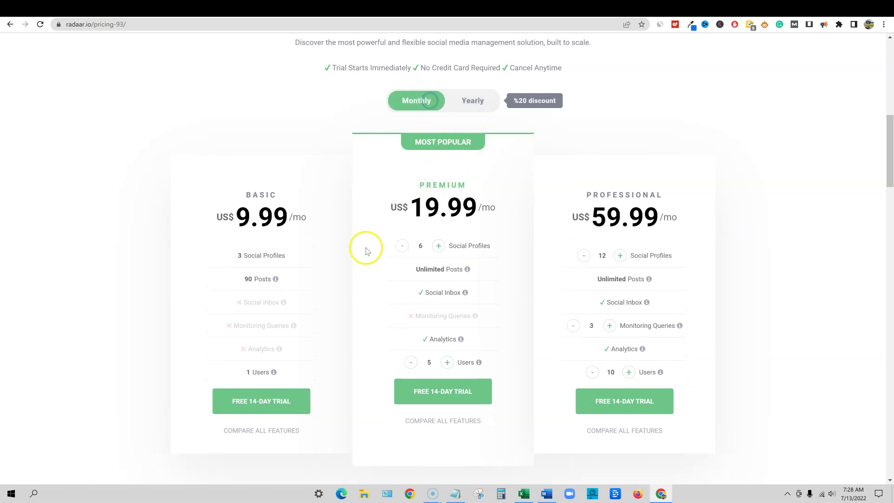
# Raise Premium Social Profiles from 6 to 8, then lower it back to 6
pyautogui.moveTo(425, 269); pyautogui.dragTo(483, 268)
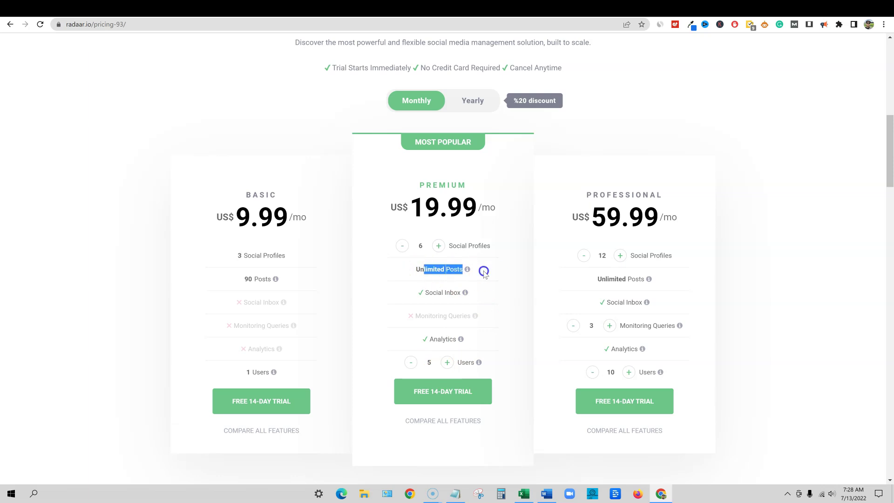
pyautogui.click(438, 245)
pyautogui.click(438, 246)
pyautogui.click(402, 245)
pyautogui.click(402, 245)
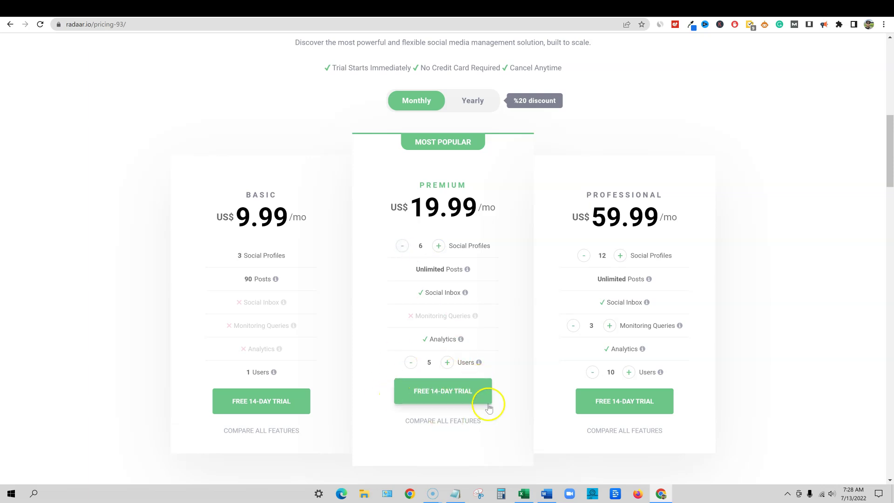
pyautogui.scroll(-7, 490, 403)
pyautogui.scroll(7, 494, 406)
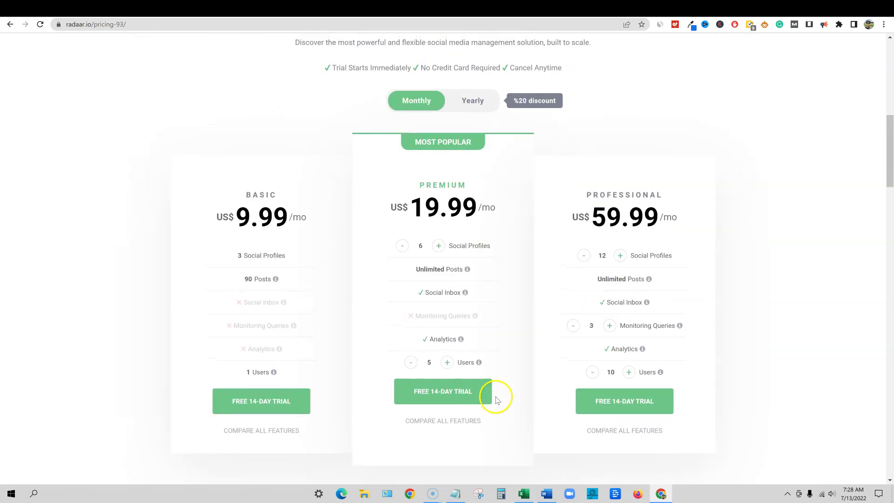
pyautogui.scroll(3, 499, 398)
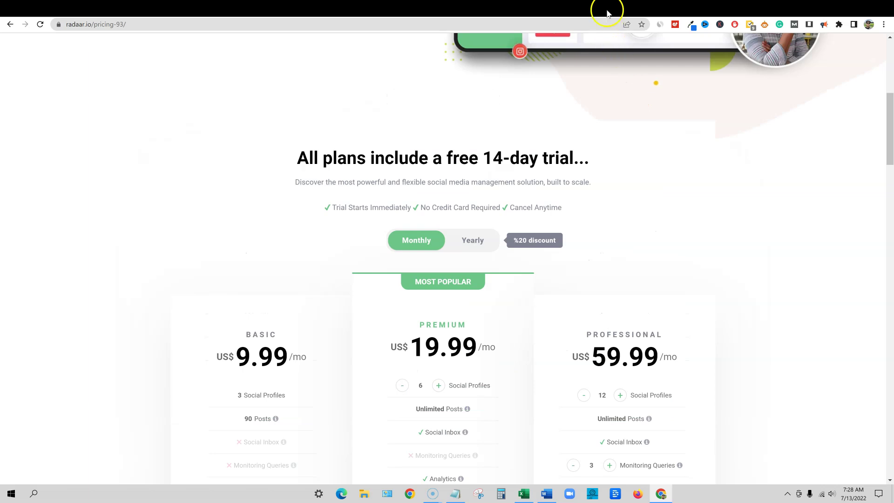
# From the RADAAR dashboard's Tasks page, create a new task board named 'Test'
pyautogui.click(608, 12)
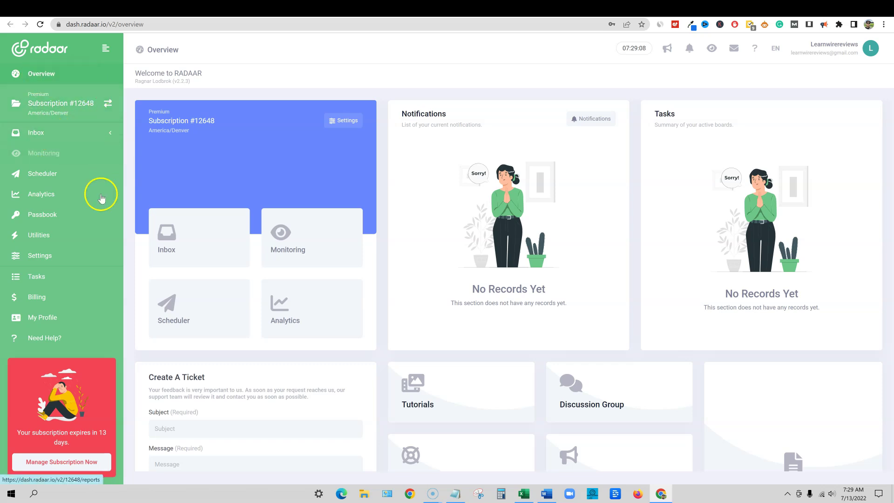
pyautogui.click(37, 277)
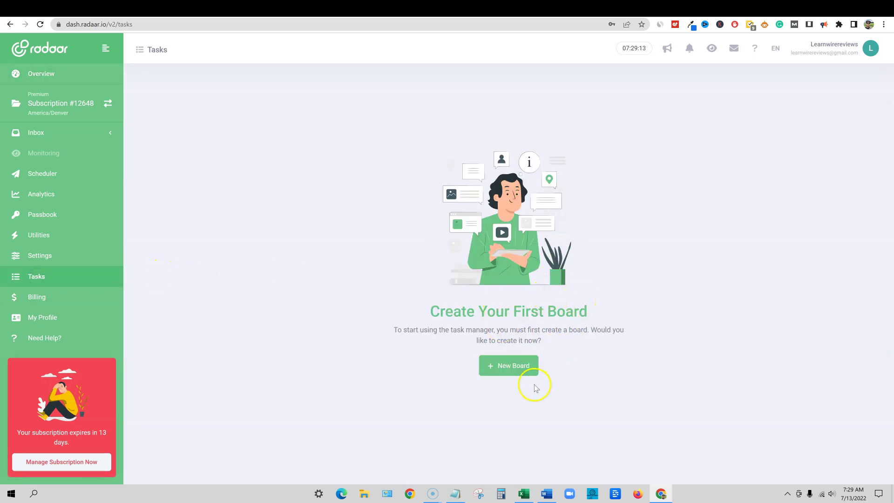
pyautogui.click(523, 370)
pyautogui.click(327, 257)
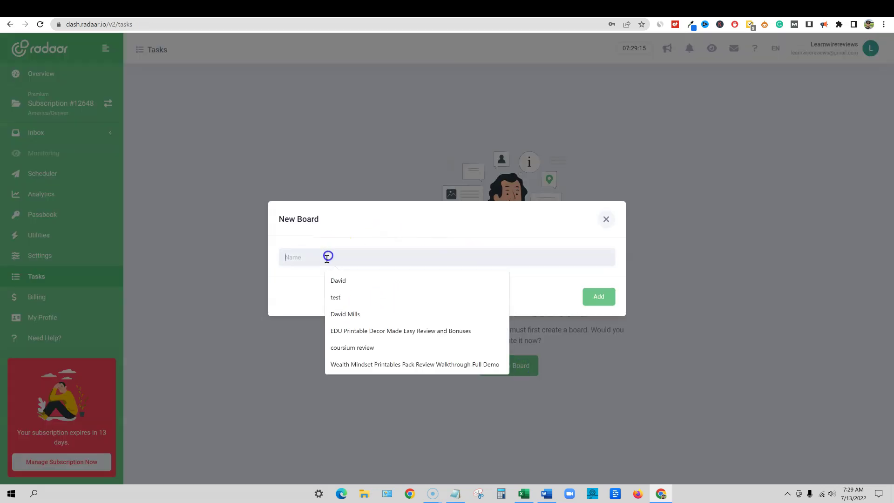
pyautogui.write('Test')
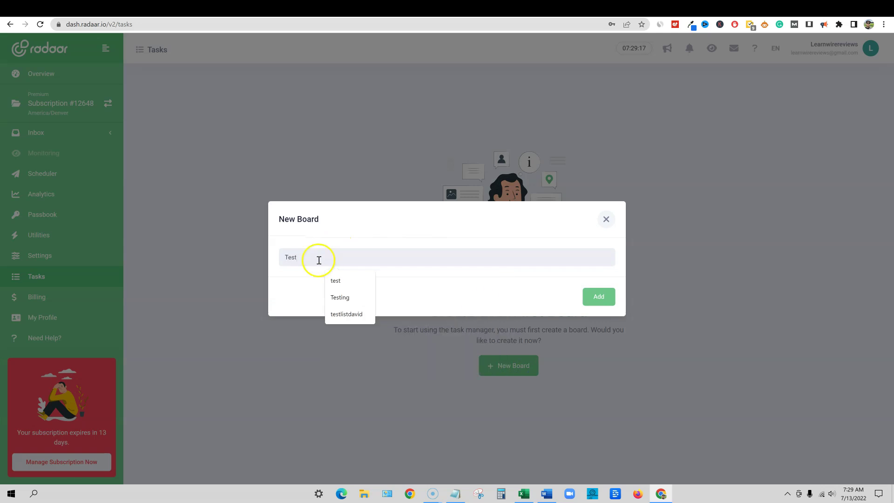
pyautogui.click(596, 297)
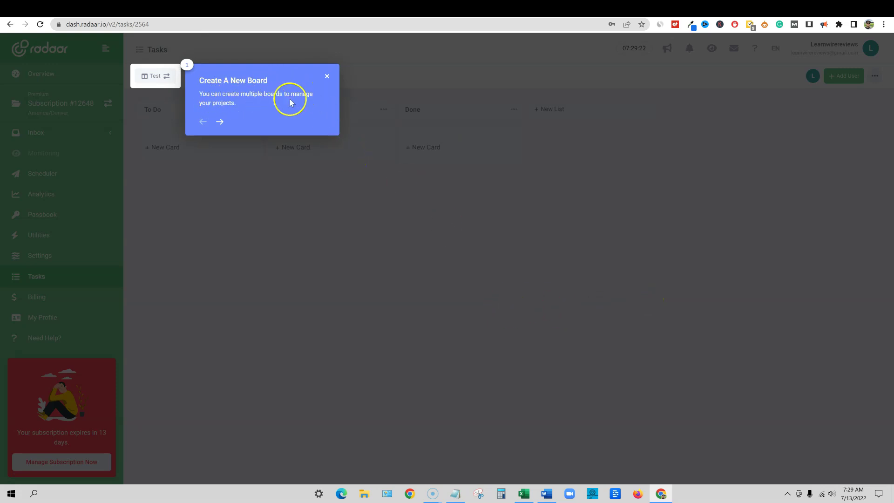
# Step through the Test board tour's tips up to the teammate invite, then dismiss it
pyautogui.click(220, 121)
pyautogui.click(240, 120)
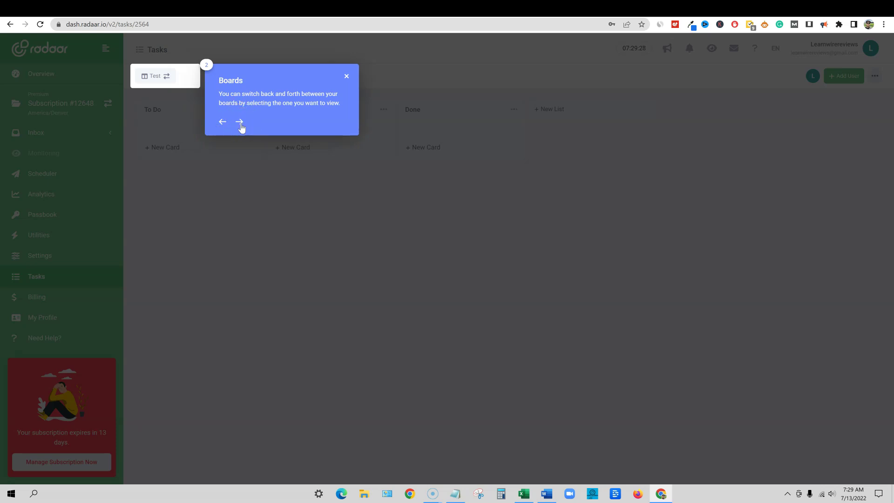
pyautogui.click(240, 124)
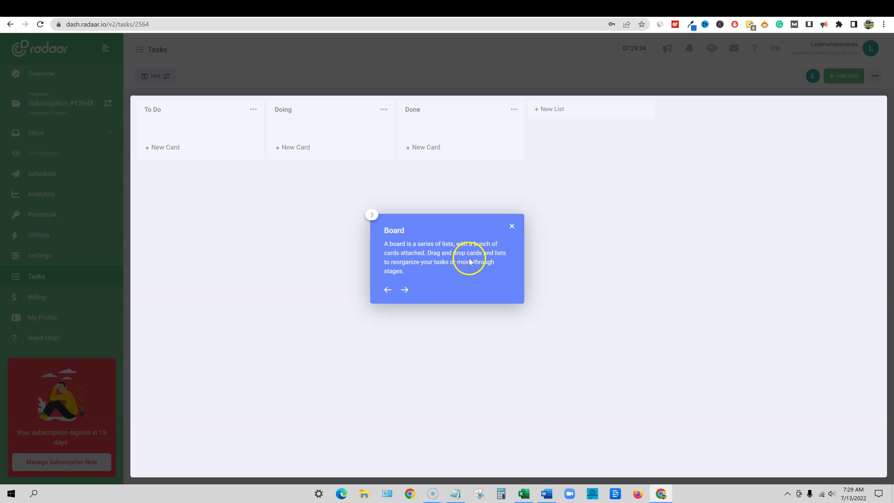
pyautogui.click(405, 290)
pyautogui.click(405, 290)
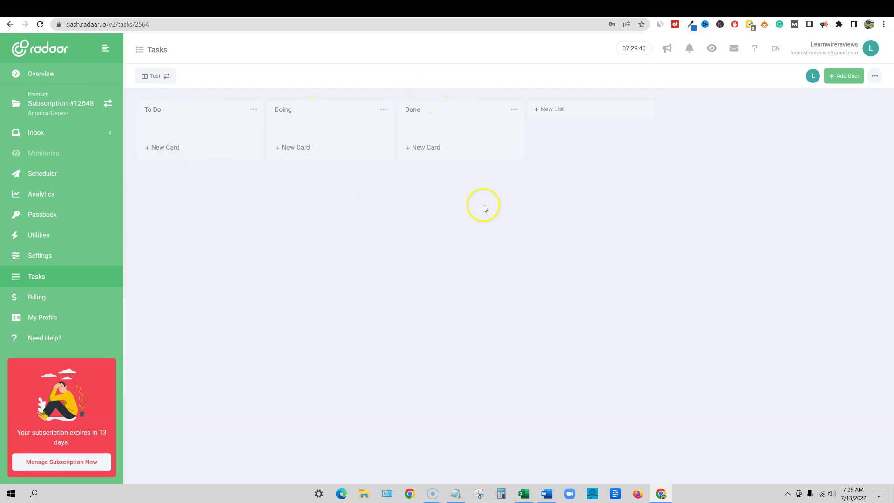
# Add a fourth list named Needs Editing to the Test board
pyautogui.click(620, 111)
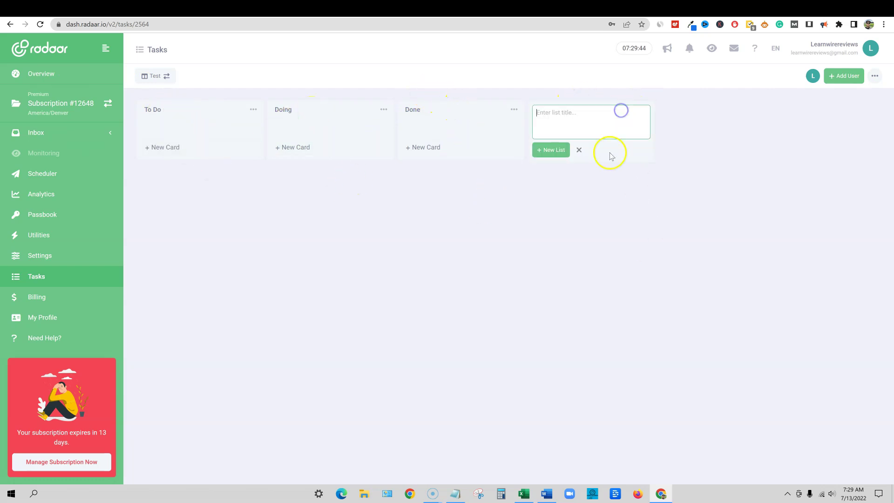
pyautogui.click(713, 129)
pyautogui.click(585, 110)
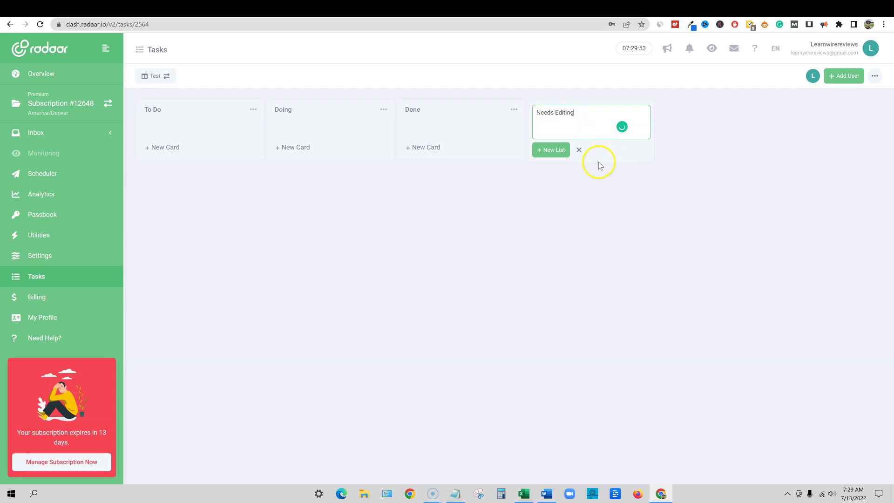
pyautogui.press('Return')
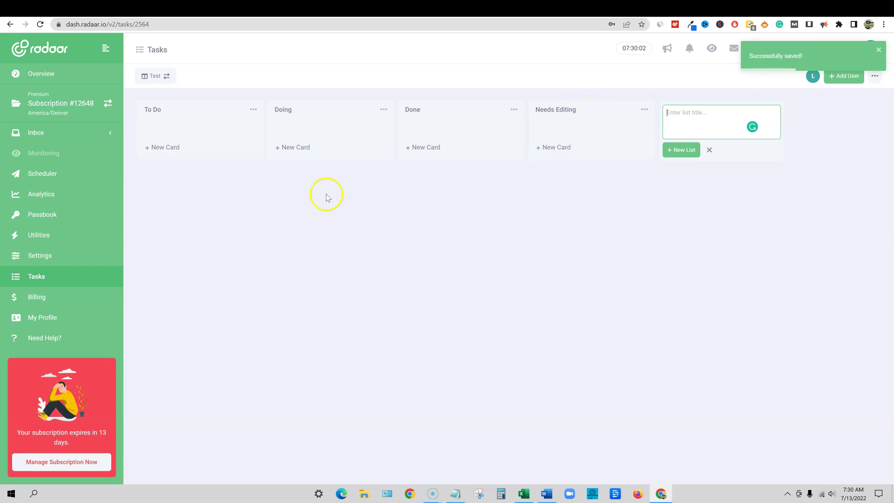
# Add cards article 1, article 2 and article3 to the To Do list
pyautogui.click(165, 148)
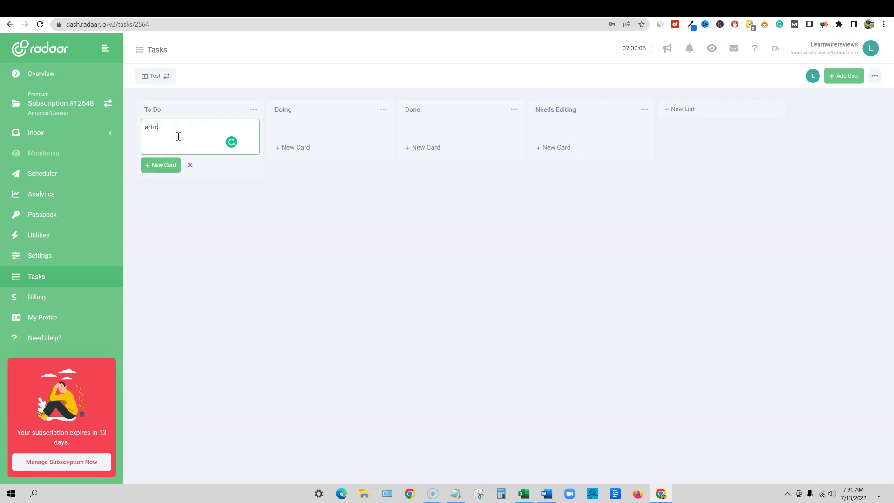
pyautogui.write('article 1')
pyautogui.press('Return')
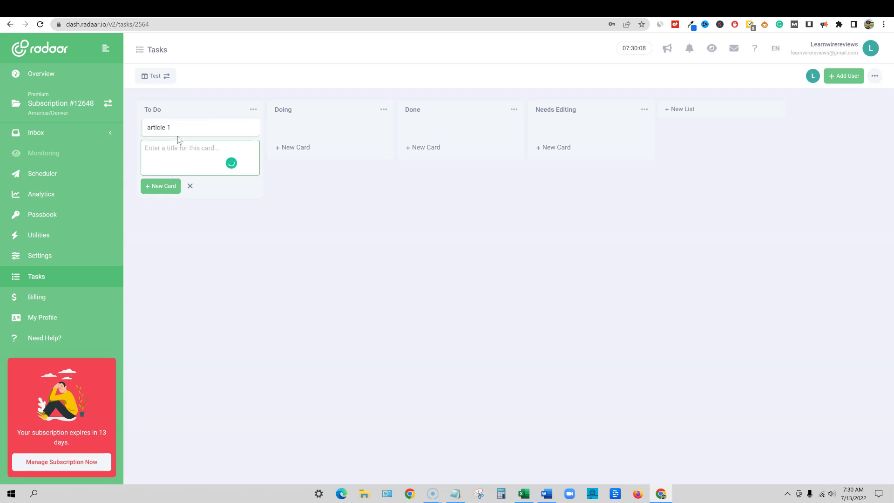
pyautogui.write('article 2')
pyautogui.press('Return')
pyautogui.write('article3')
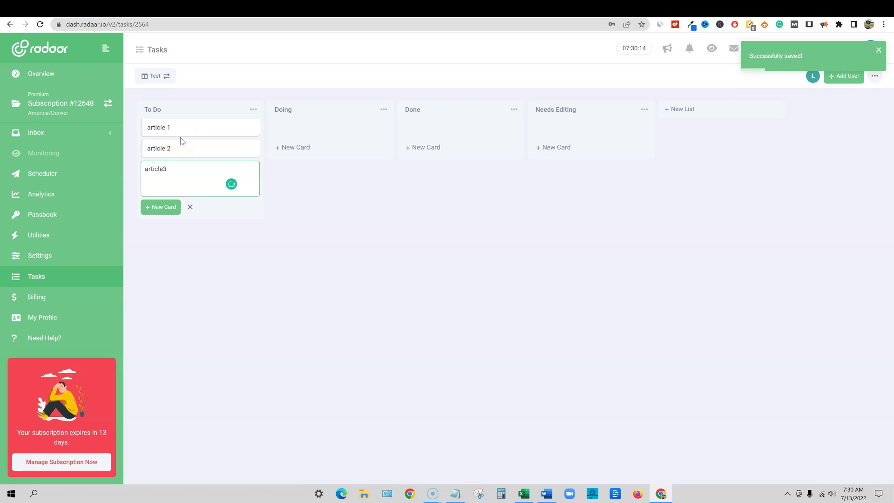
pyautogui.press('Return')
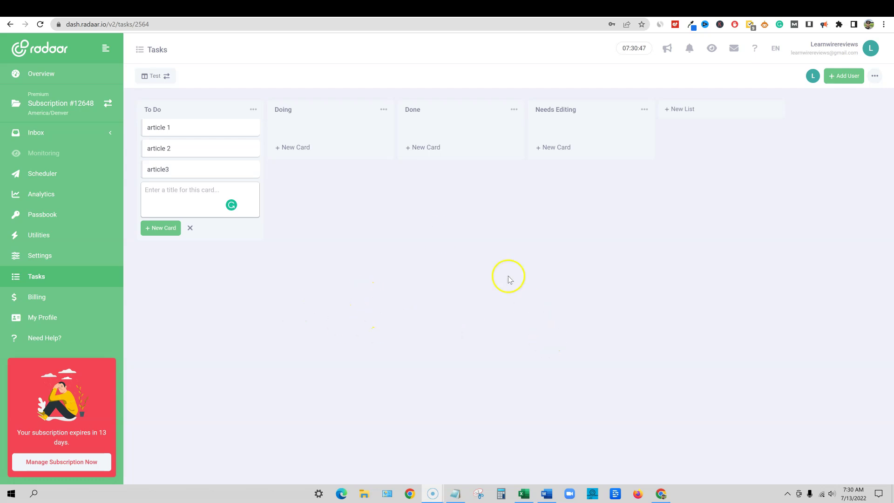
# Move article 1 through Doing into Done, and article 2 through Doing into Needs Editing
pyautogui.moveTo(185, 129); pyautogui.dragTo(329, 131)
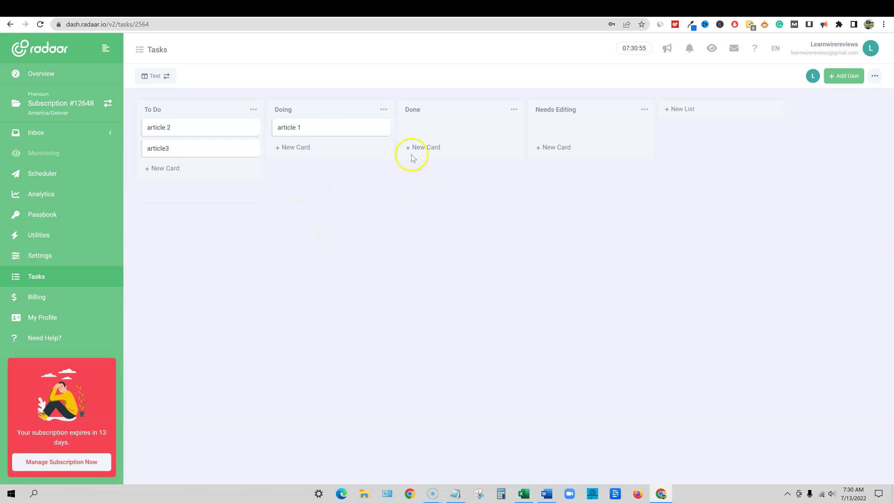
pyautogui.moveTo(335, 132); pyautogui.dragTo(474, 126)
pyautogui.moveTo(180, 128); pyautogui.dragTo(317, 128)
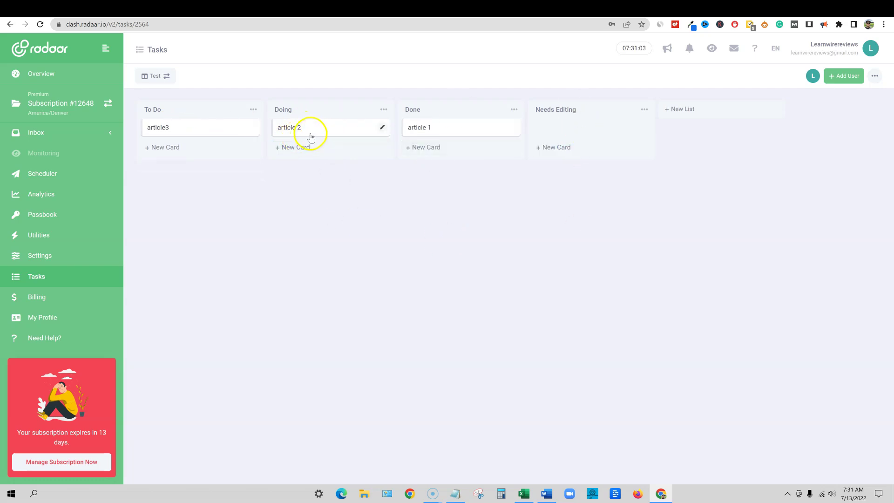
pyautogui.moveTo(320, 129); pyautogui.dragTo(579, 128)
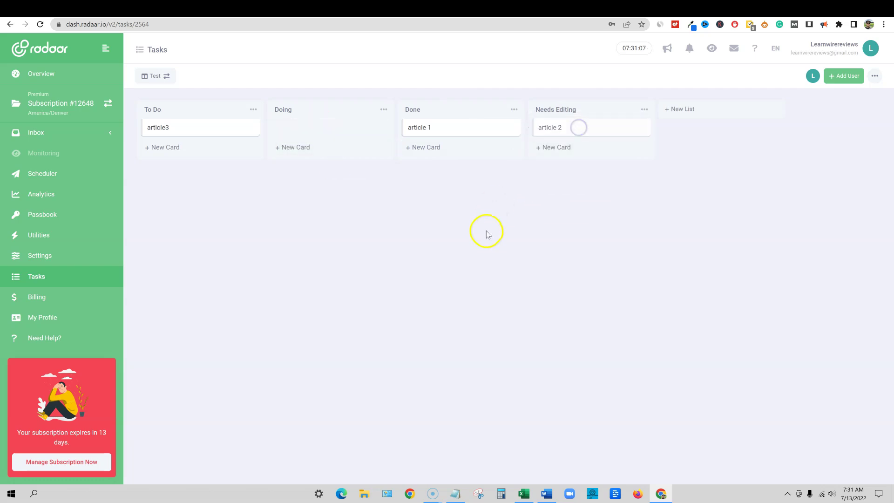
# Add a Published on Website list, move article 1 into it, and open its details
pyautogui.click(682, 115)
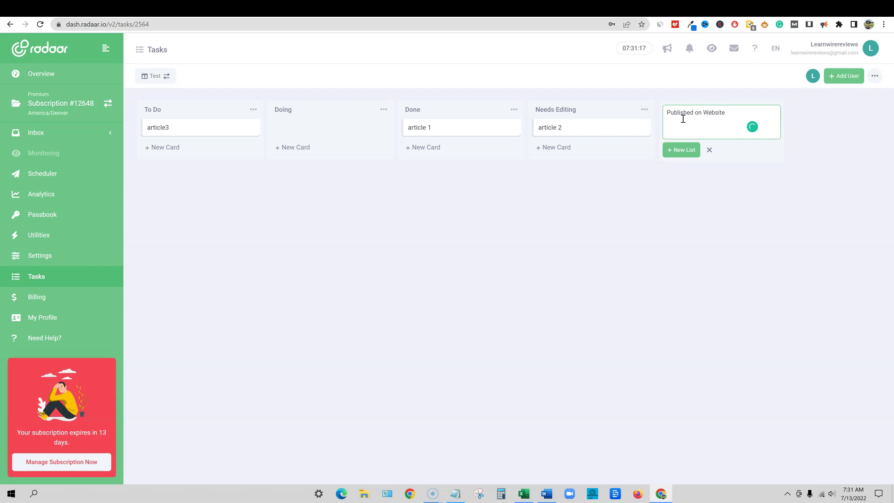
pyautogui.press('Return')
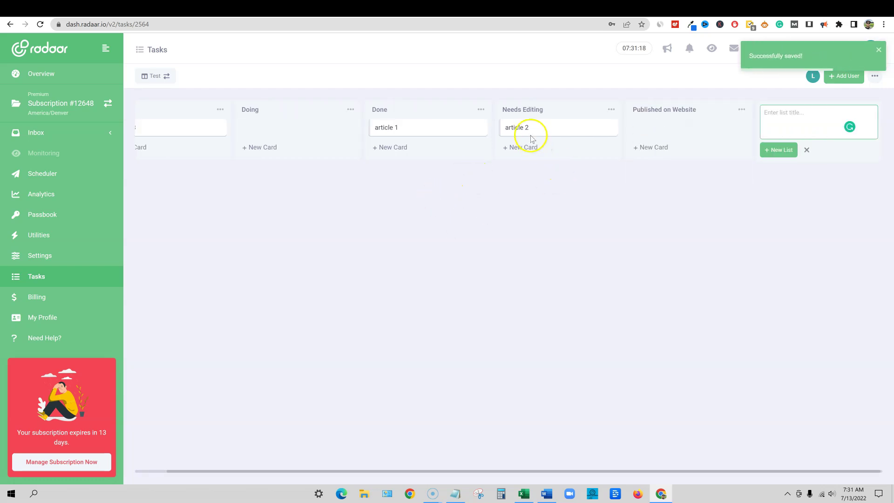
pyautogui.moveTo(419, 127); pyautogui.dragTo(683, 128)
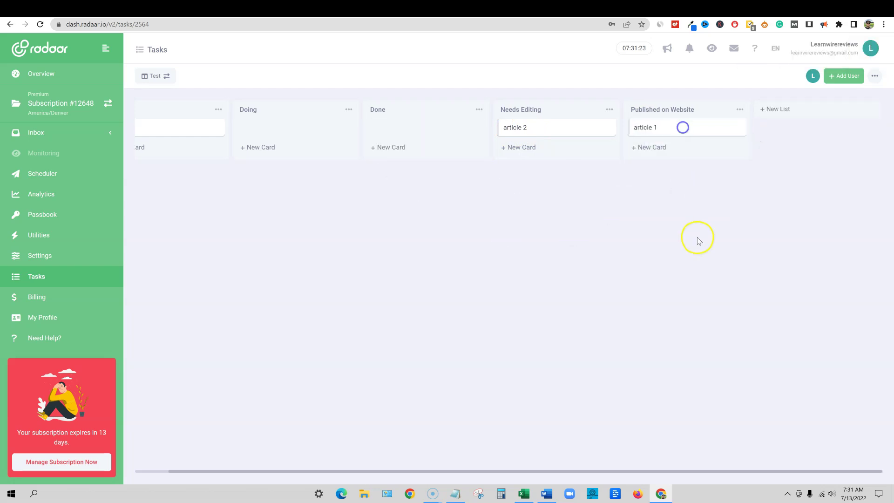
pyautogui.click(658, 128)
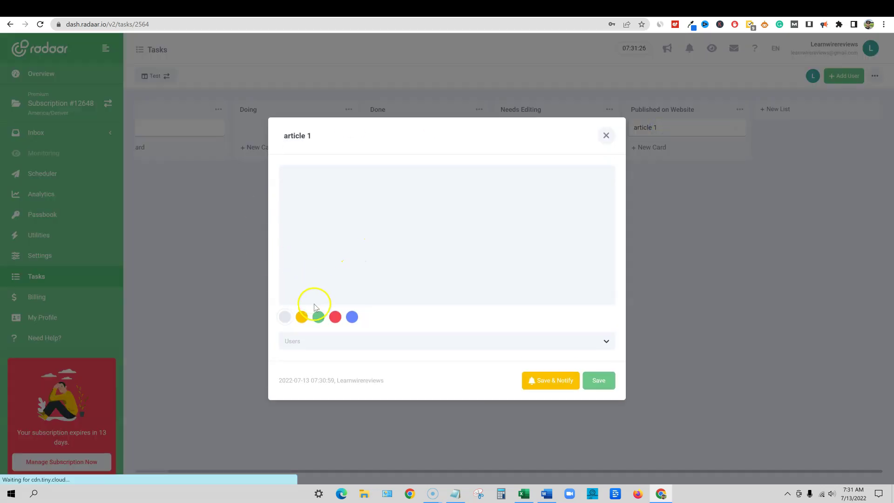
# Label article 1 green, look over the Users list and editor toolbar, then Save & Notify
pyautogui.click(319, 316)
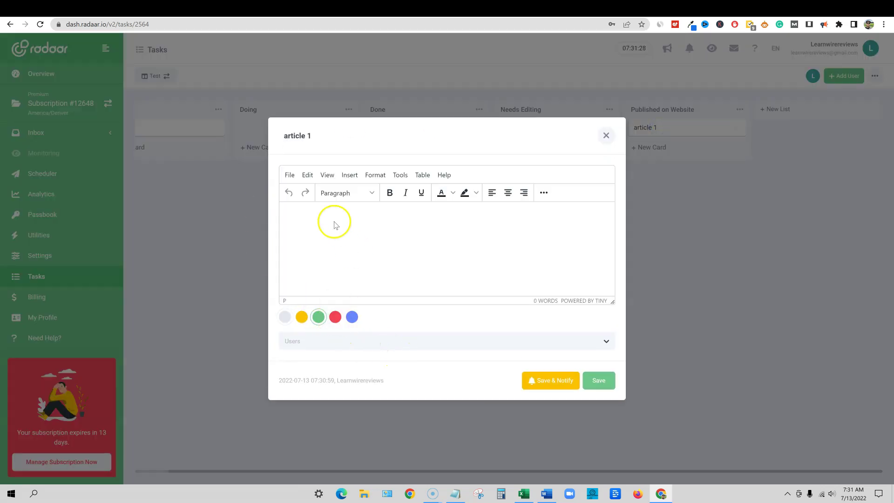
pyautogui.click(405, 225)
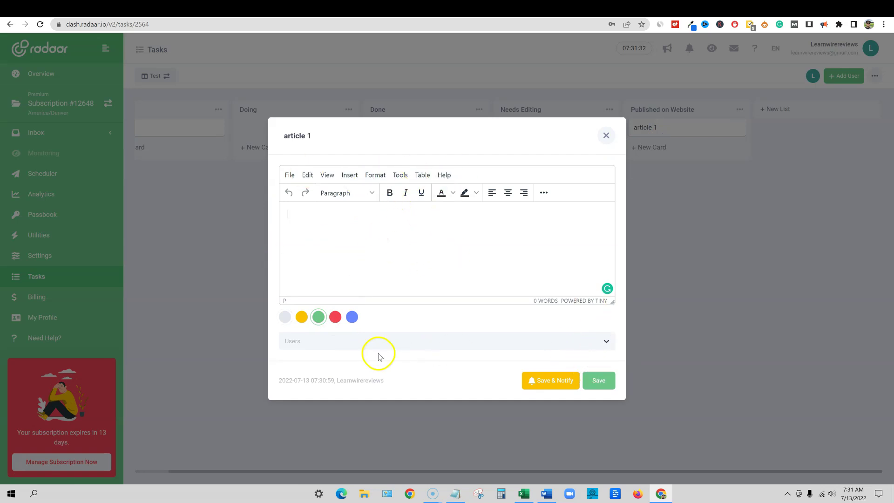
pyautogui.click(607, 341)
pyautogui.click(607, 341)
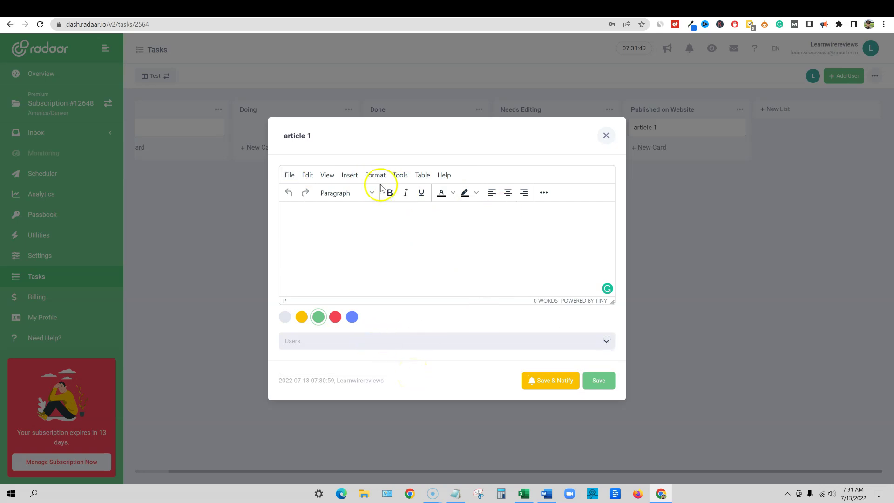
pyautogui.click(543, 193)
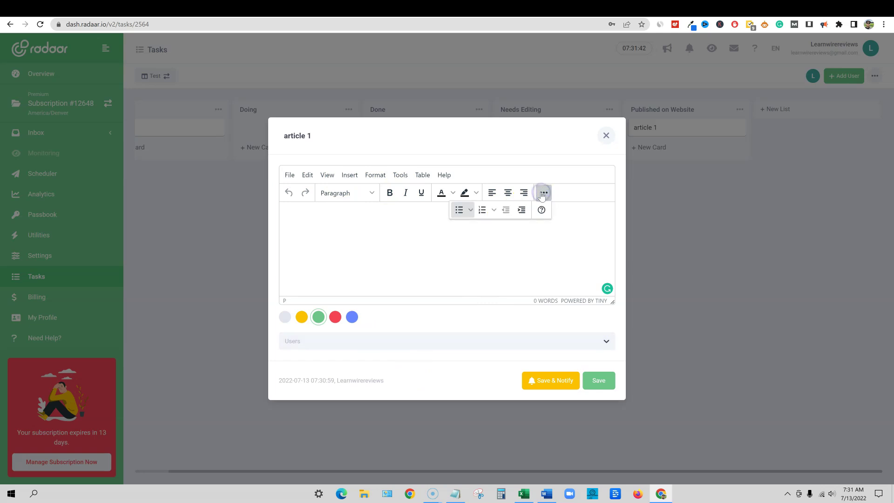
pyautogui.click(543, 193)
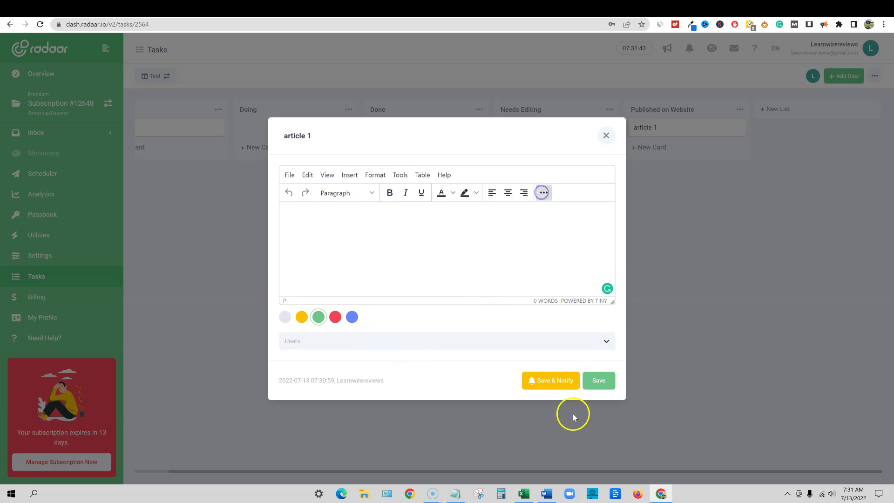
pyautogui.click(547, 381)
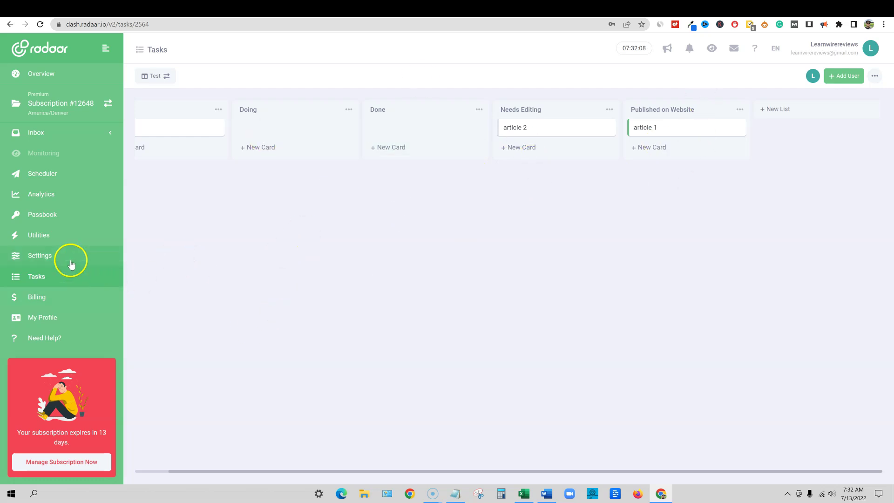
# Go through the Settings tour tips (Channels, Collaboration, Subscription, Invoices), end it, and show Channels settings
pyautogui.click(40, 264)
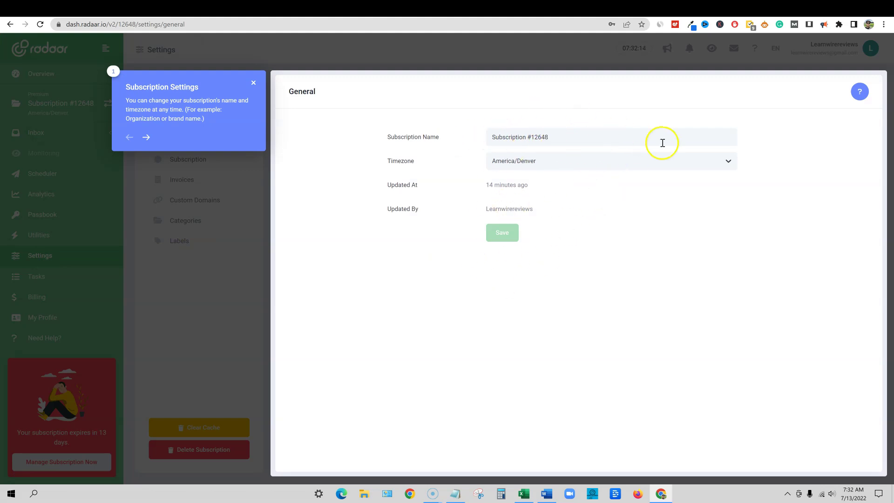
pyautogui.click(147, 138)
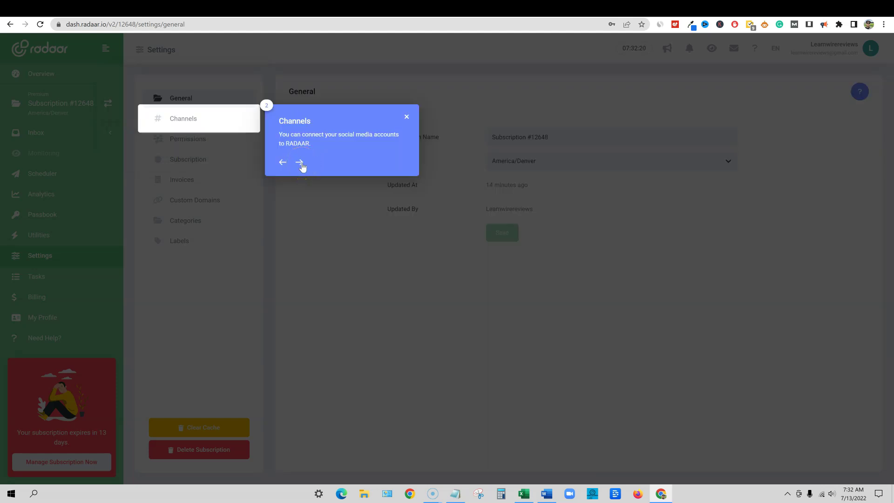
pyautogui.click(301, 163)
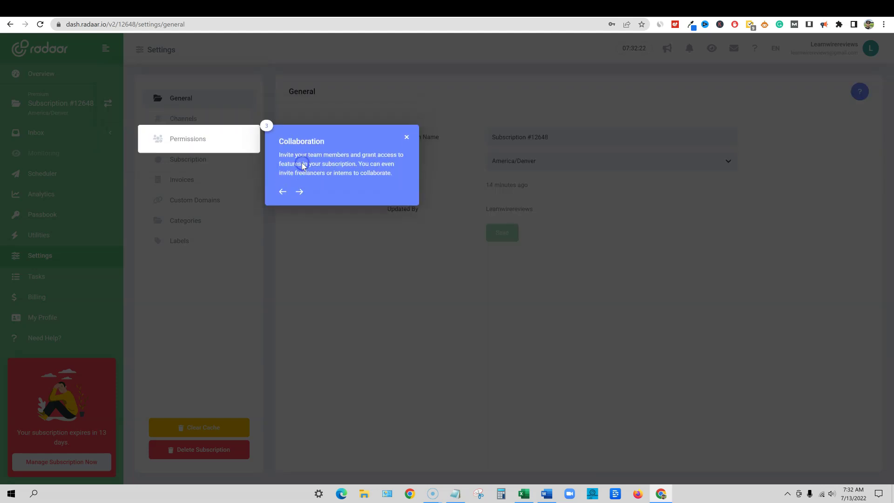
pyautogui.click(301, 192)
pyautogui.click(301, 229)
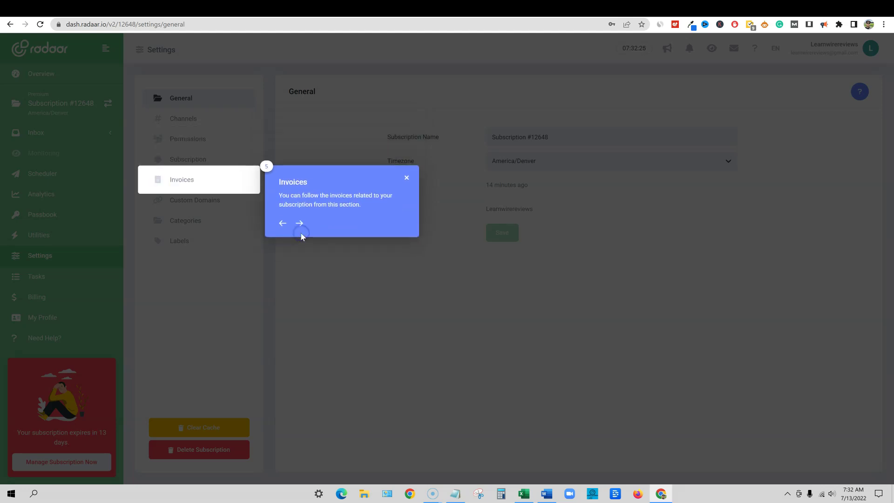
pyautogui.click(301, 225)
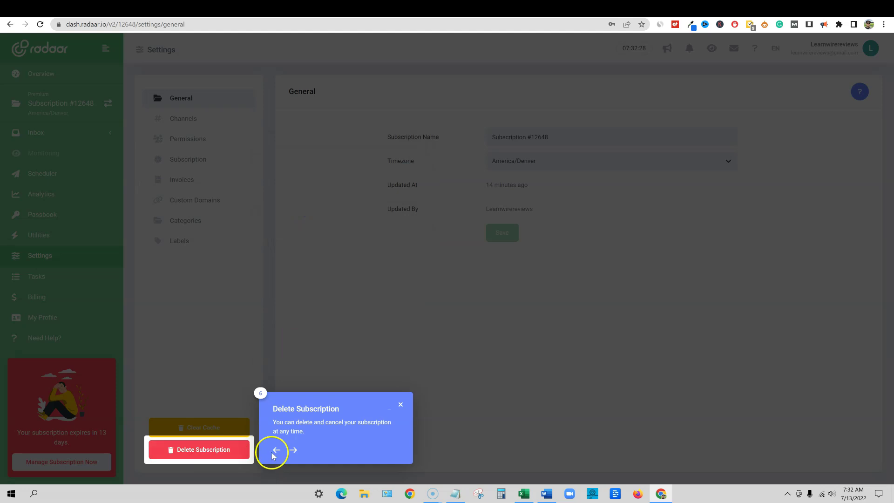
pyautogui.click(294, 450)
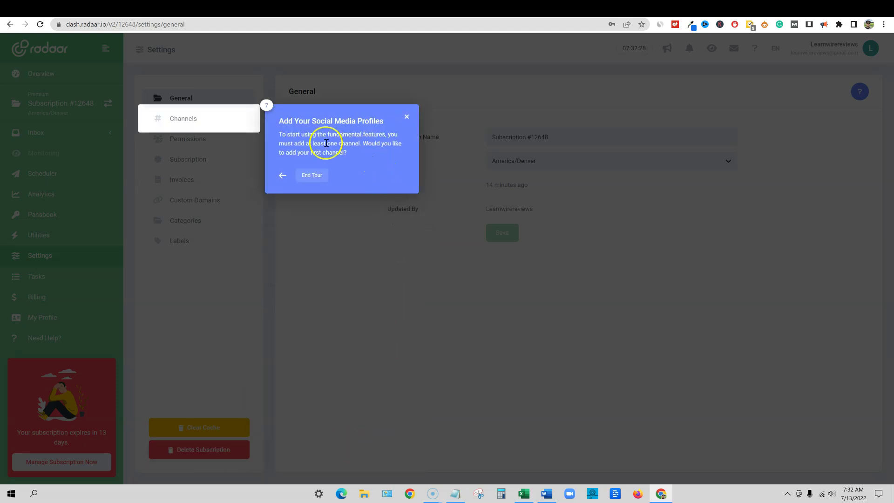
pyautogui.click(407, 117)
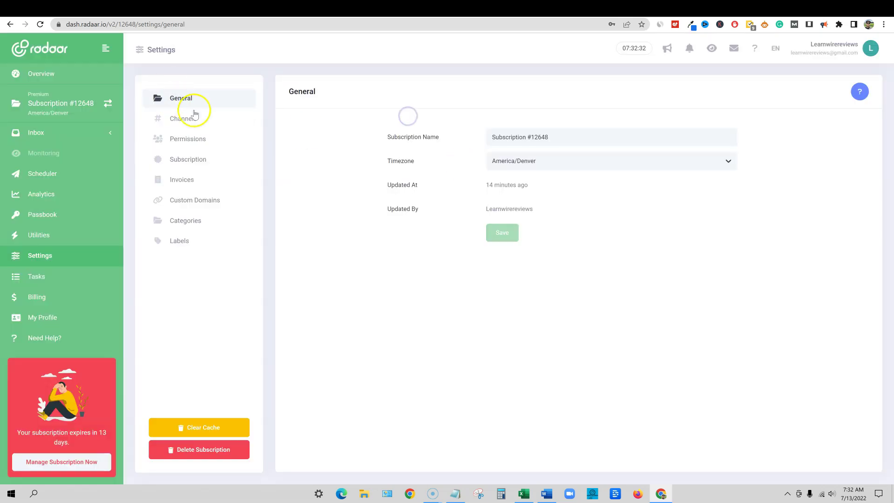
pyautogui.click(195, 125)
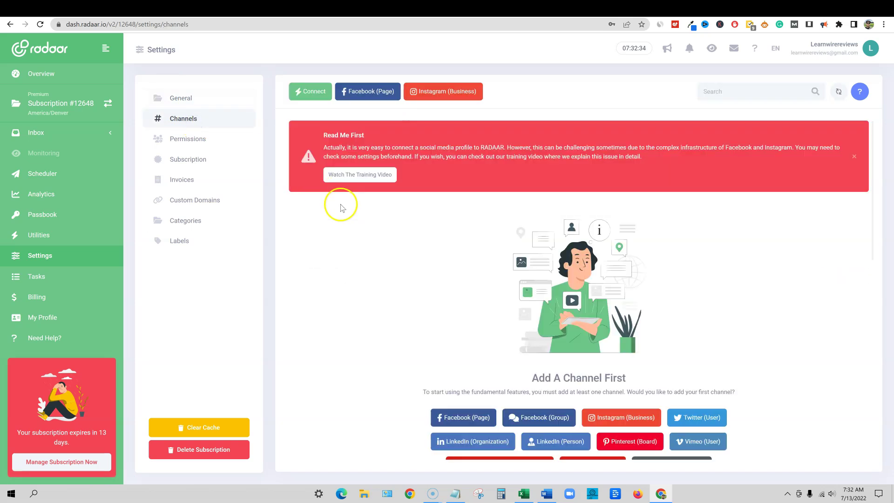
# Connect the Facebook Page Teach Me Money Methods as a channel
pyautogui.scroll(-3, 516, 362)
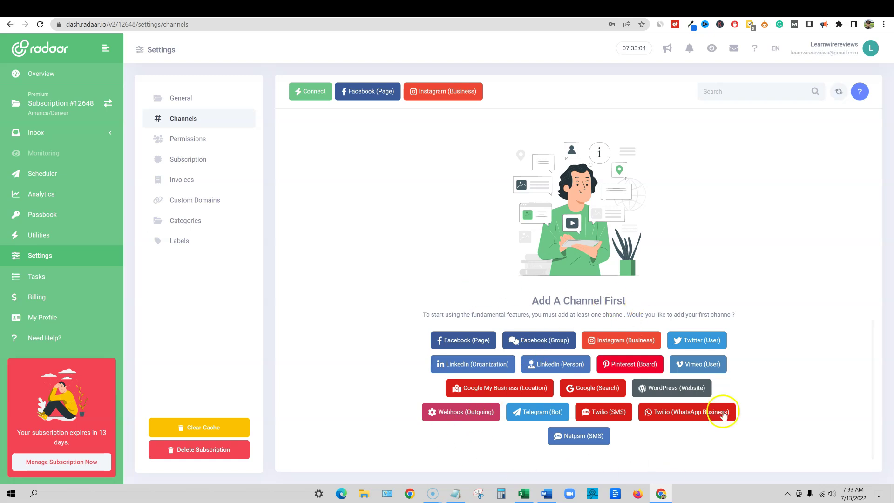
pyautogui.click(530, 376)
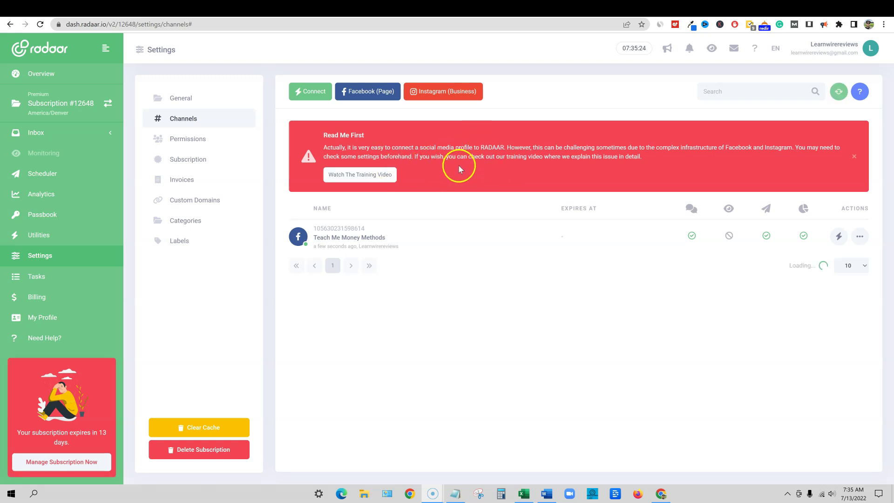
pyautogui.click(462, 98)
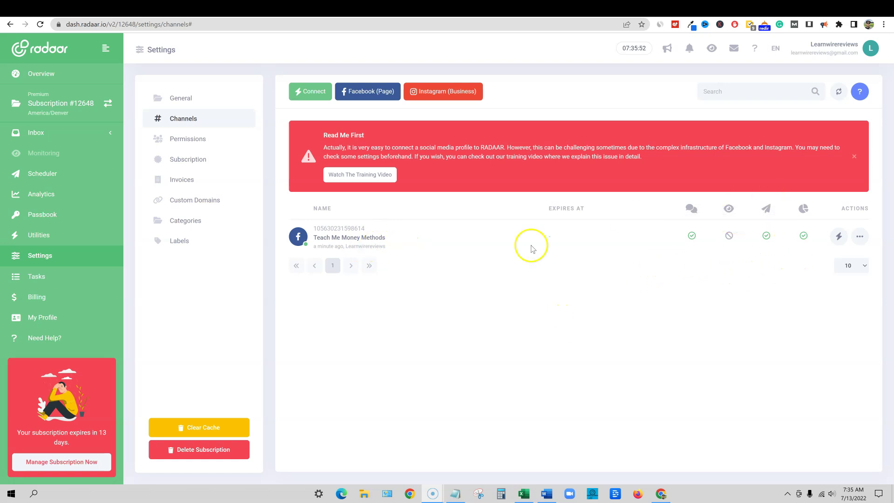
pyautogui.click(730, 235)
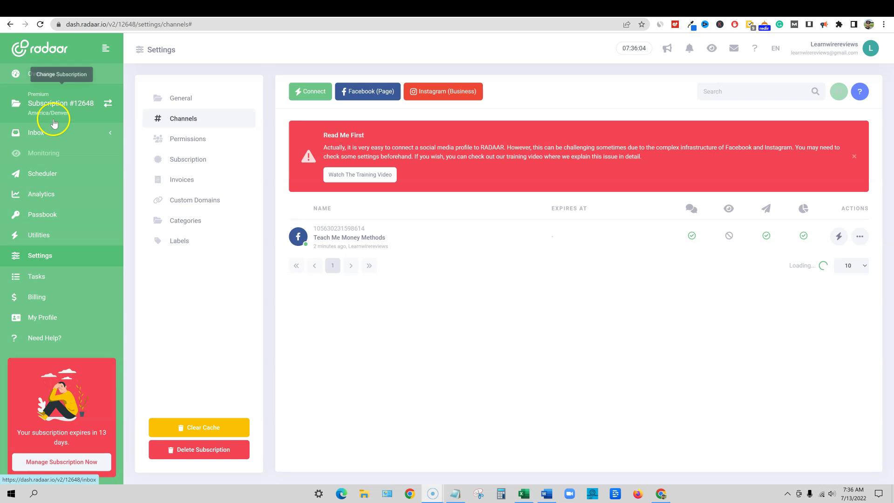
# Go to Utilities, dismiss the URL Shortener tour, and show the empty Landing Pages list
pyautogui.click(56, 233)
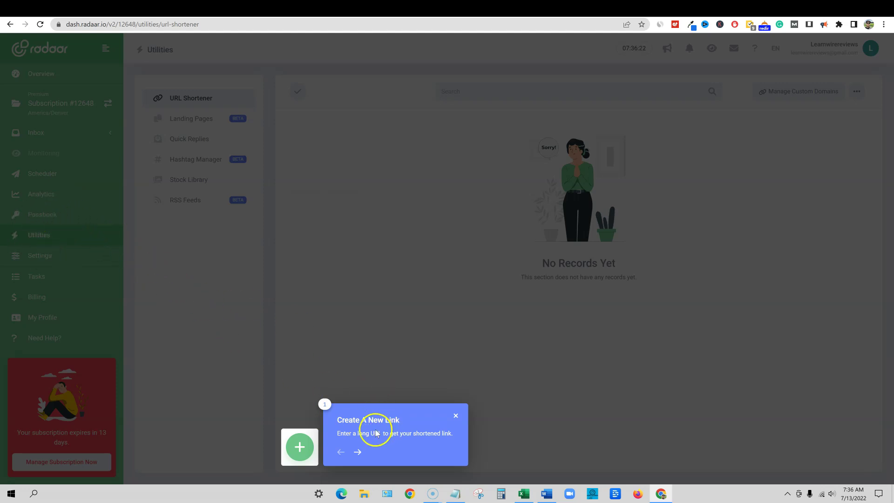
pyautogui.click(357, 451)
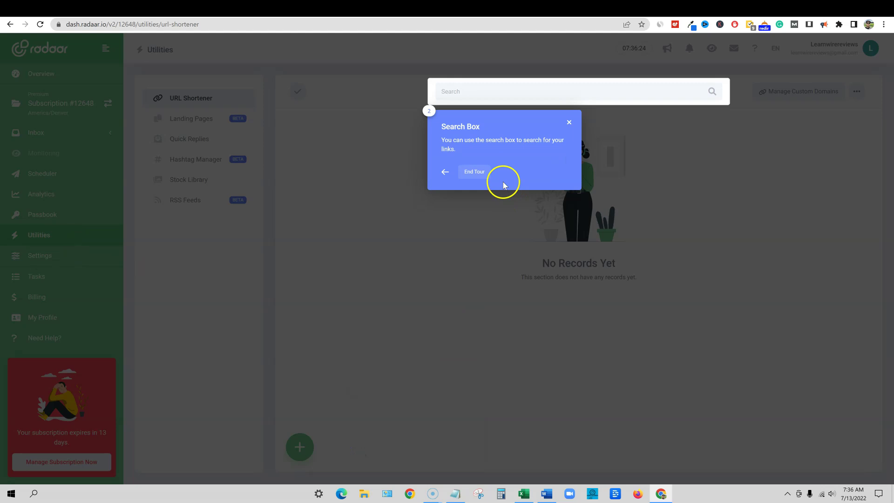
pyautogui.click(569, 122)
pyautogui.click(201, 122)
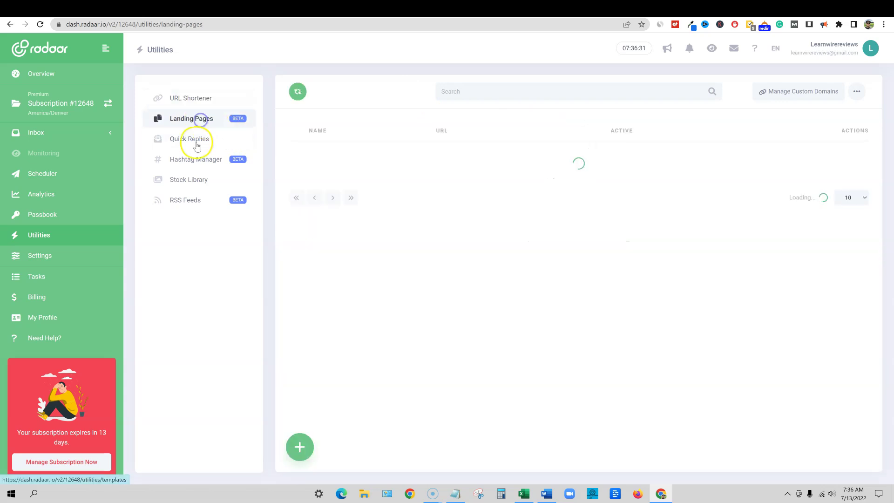
# Create a landing page titled Welcome to Teach Me Money Methods from the Thank You #1 template on the default domain
pyautogui.click(299, 448)
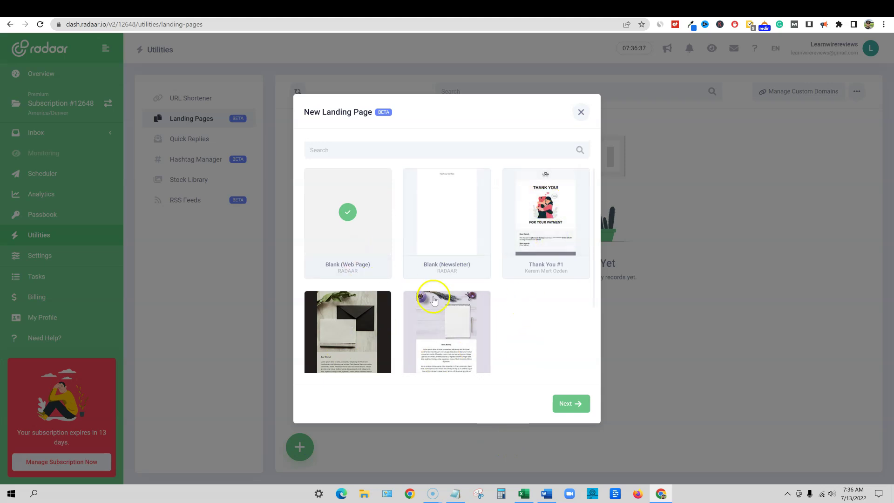
pyautogui.click(559, 209)
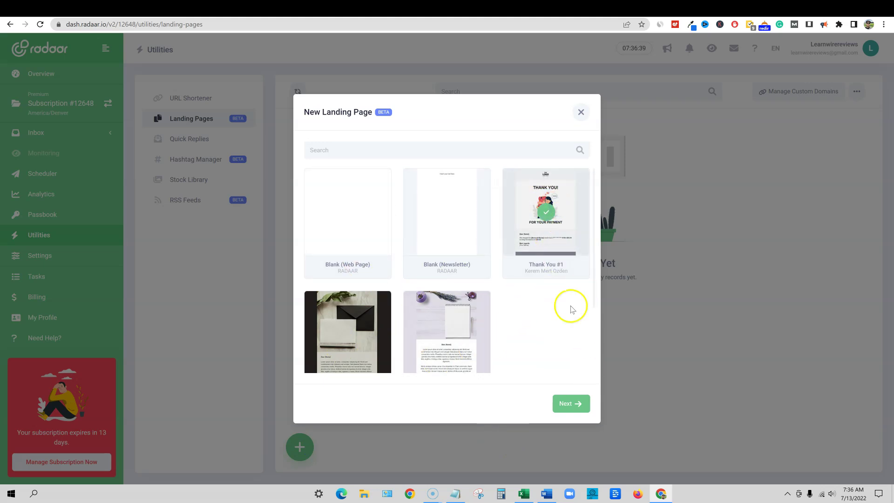
pyautogui.click(572, 408)
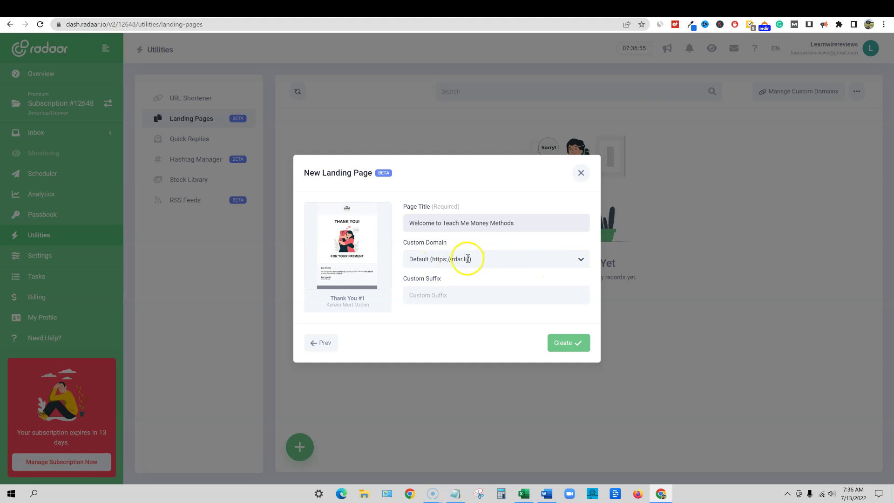
pyautogui.click(581, 261)
pyautogui.click(580, 261)
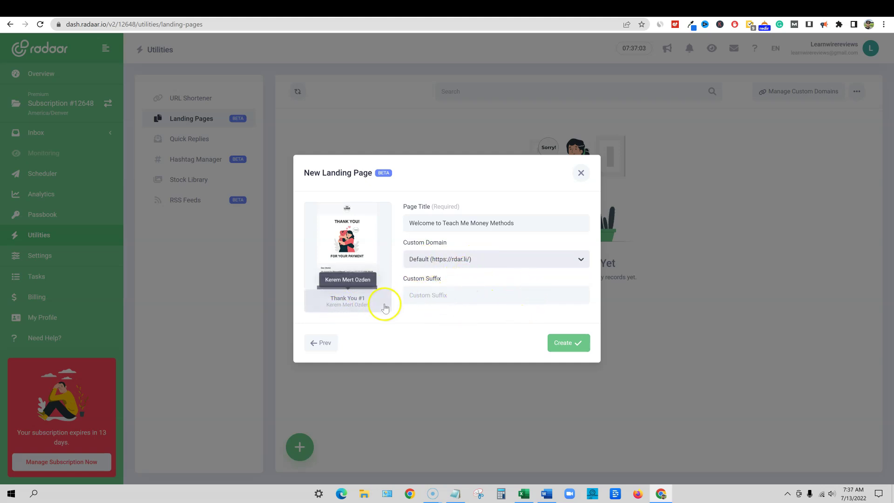
pyautogui.click(573, 344)
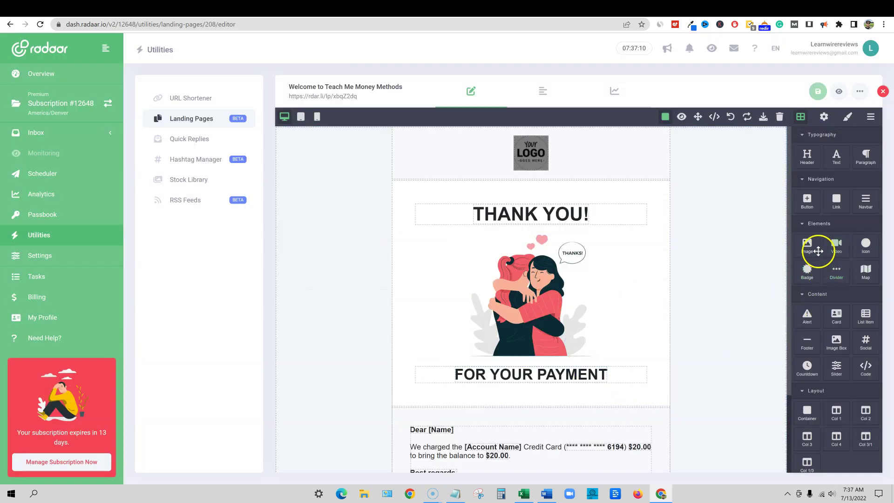
# Add an empty Image block above the THANK YOU heading
pyautogui.moveTo(812, 251); pyautogui.dragTo(540, 260)
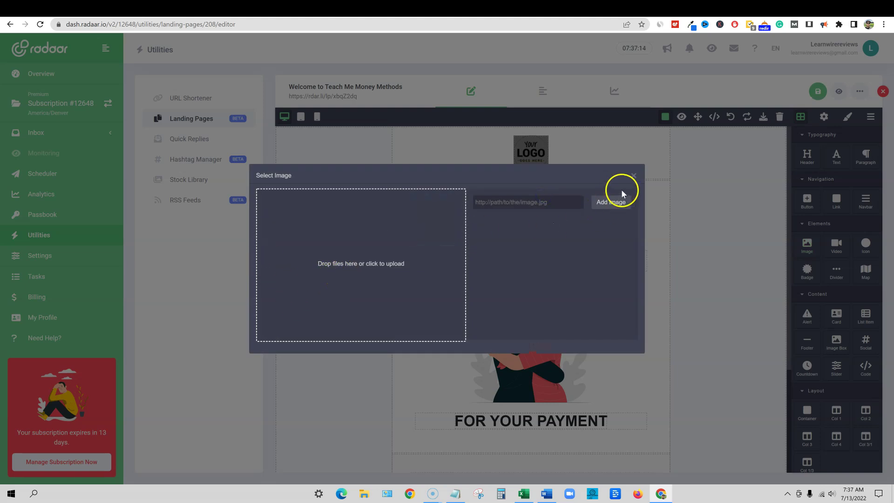
pyautogui.click(635, 177)
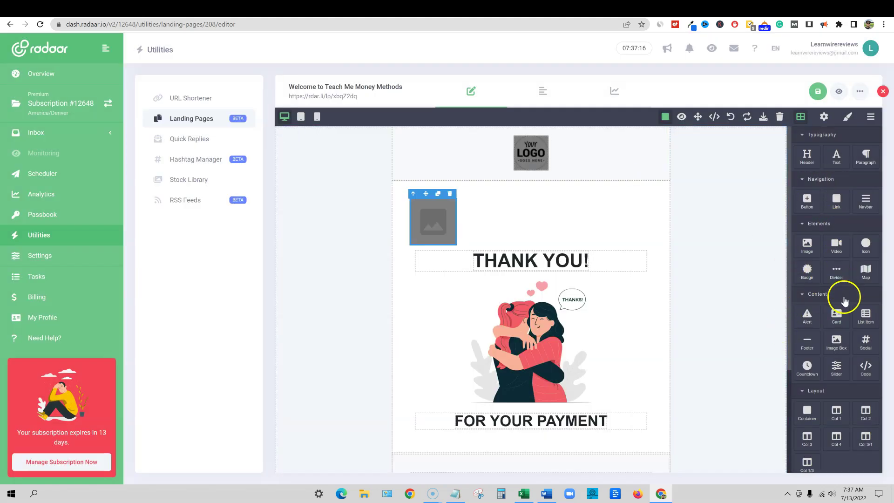
pyautogui.scroll(-2, 838, 298)
pyautogui.scroll(-3, 771, 367)
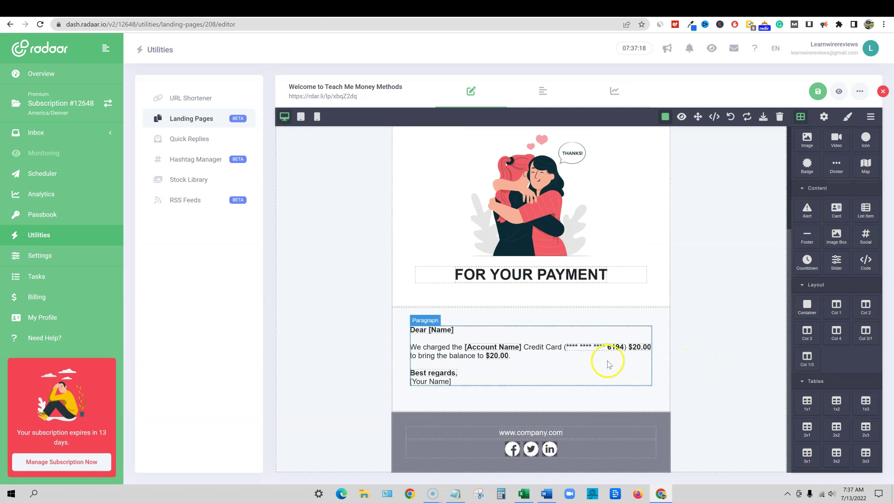
pyautogui.scroll(3, 586, 298)
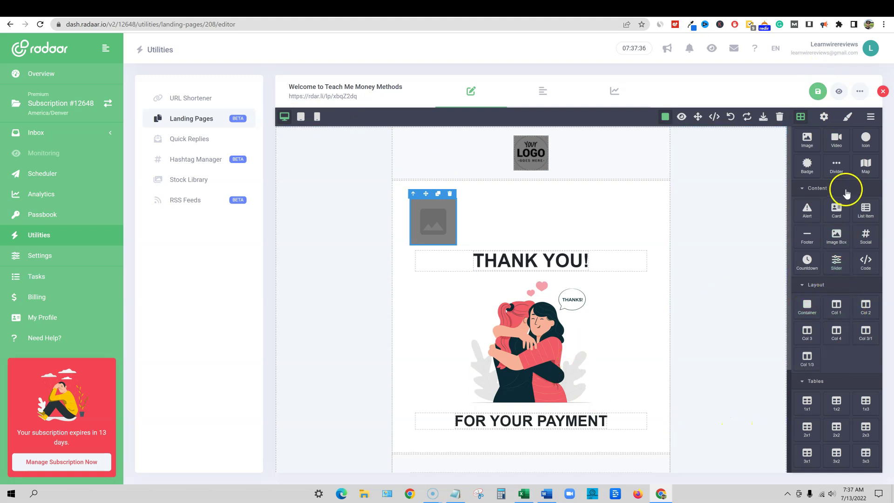
# Inspect the image and page body settings, then drop a custom Code block at the section top
pyautogui.click(824, 117)
pyautogui.click(825, 122)
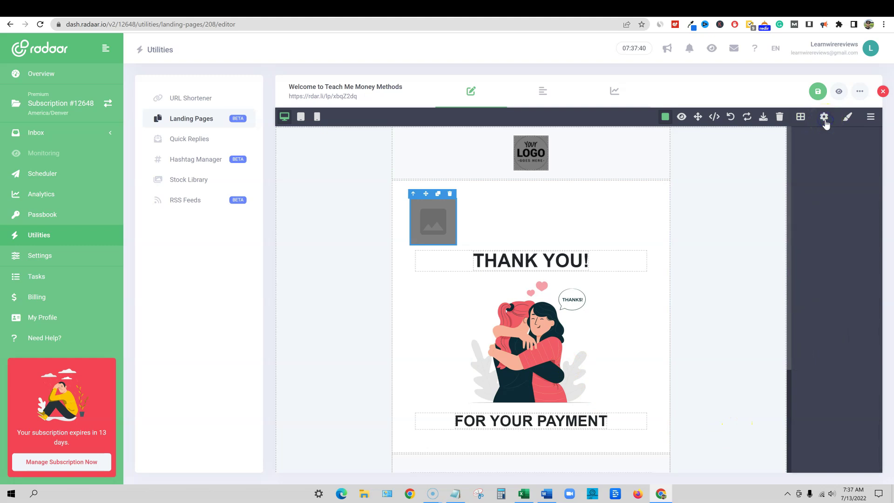
pyautogui.click(825, 120)
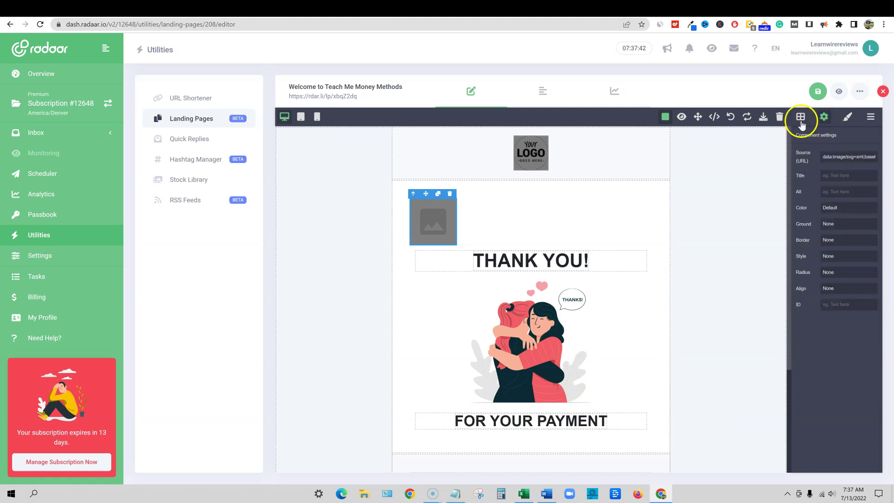
pyautogui.click(747, 205)
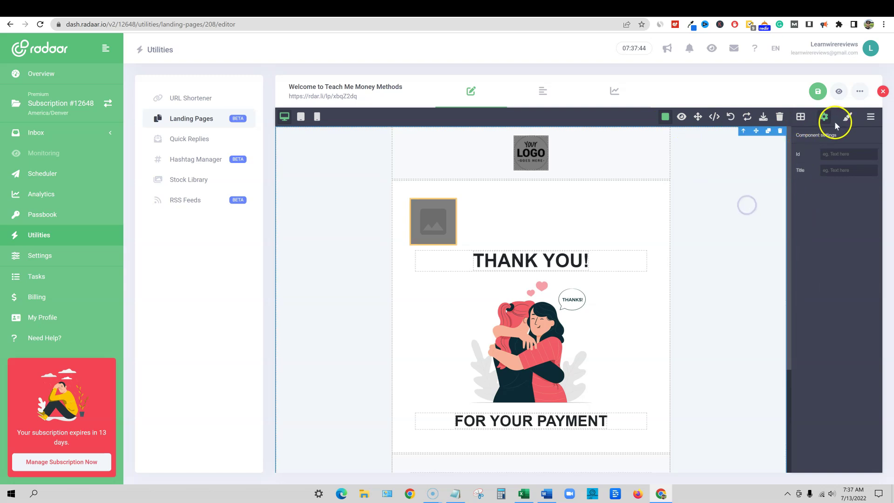
pyautogui.click(800, 116)
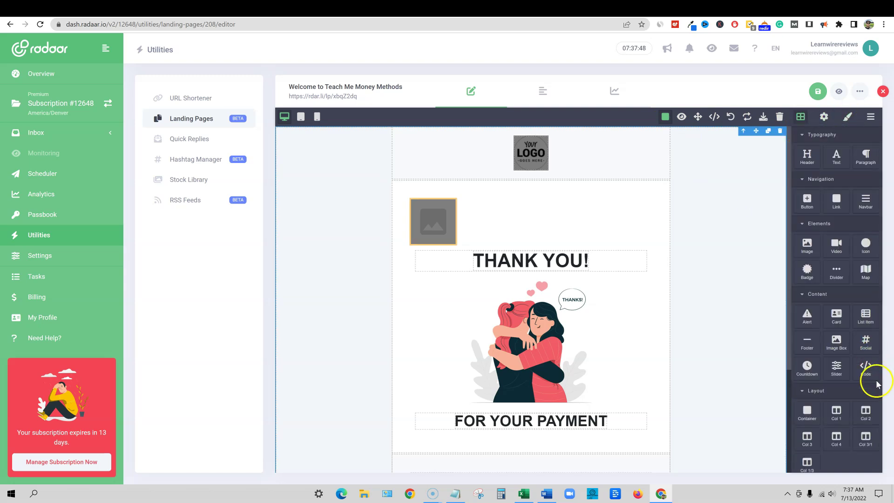
pyautogui.moveTo(870, 374); pyautogui.dragTo(525, 210)
# Close the Code block dialog empty, then go to Quick Replies, discarding the landing page changes
pyautogui.click(274, 225)
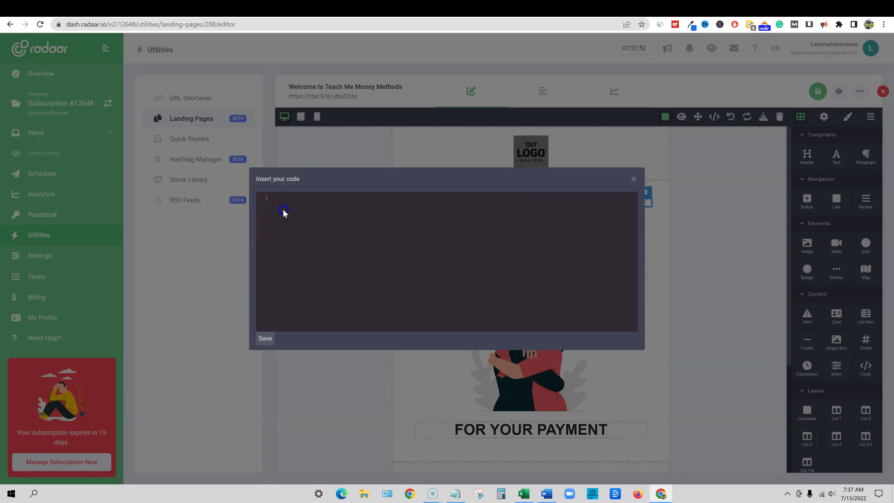
pyautogui.click(633, 180)
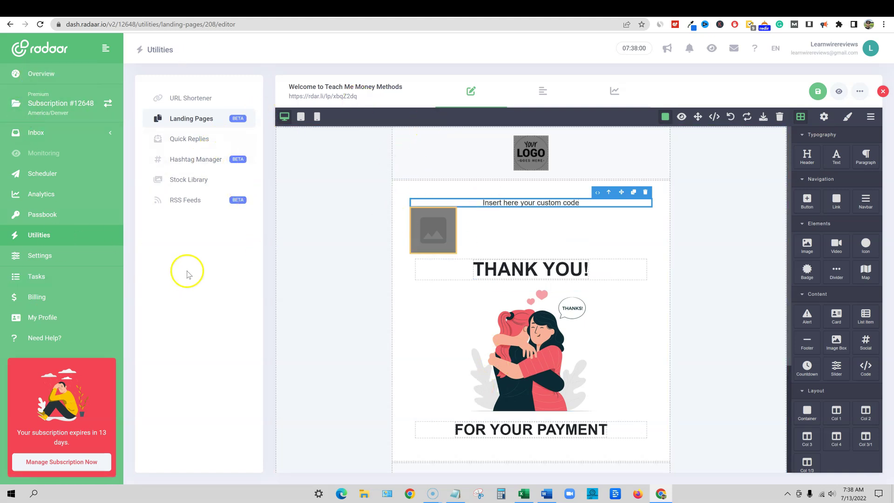
pyautogui.click(196, 138)
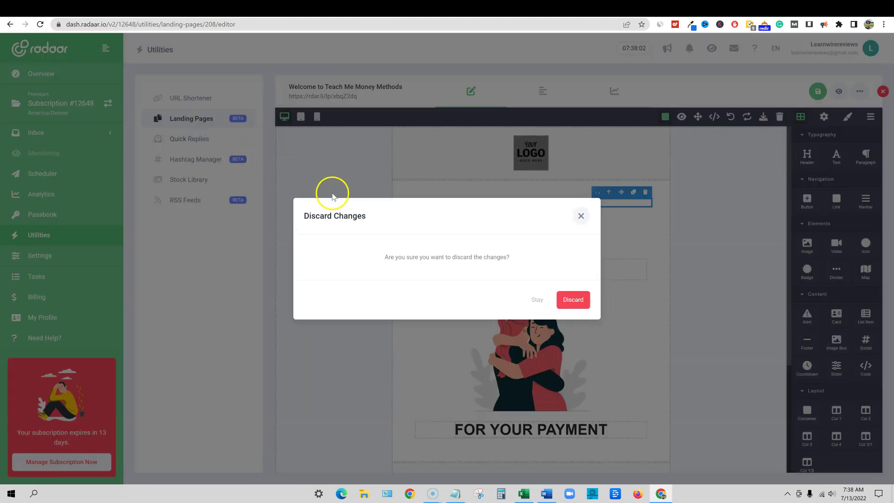
pyautogui.click(573, 302)
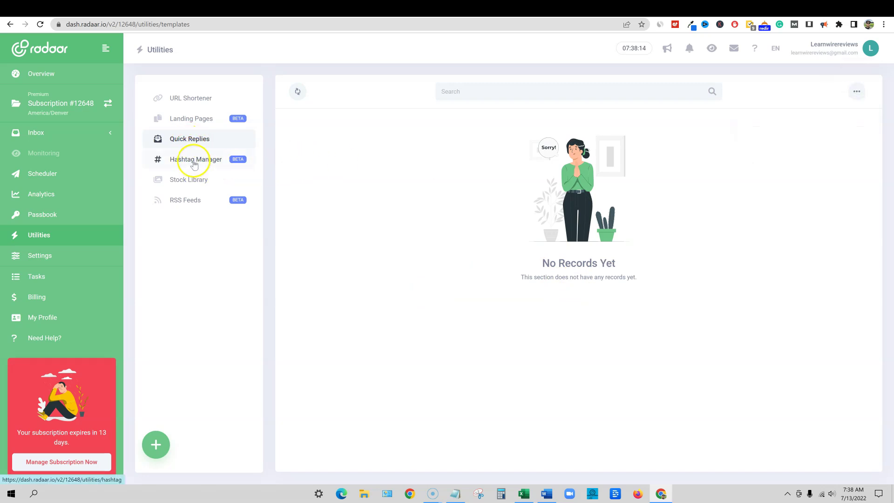
# In Hashtag Manager, get Suggestions for the topic motivation
pyautogui.click(194, 165)
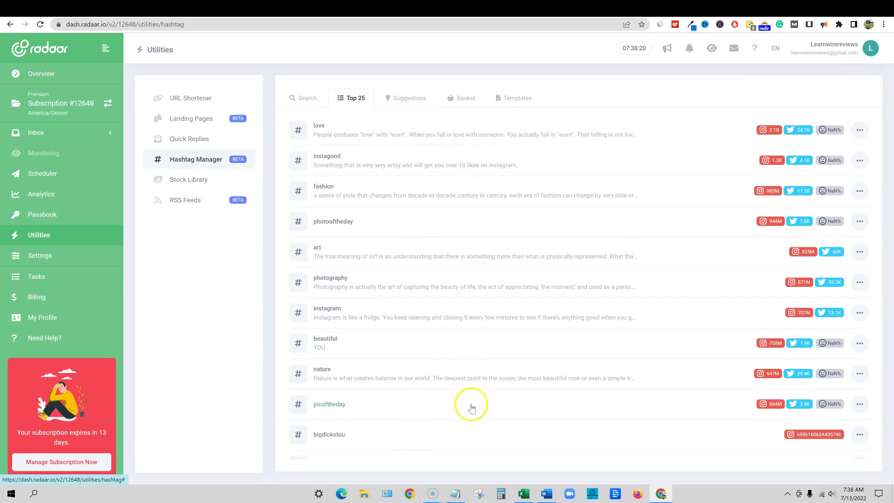
pyautogui.click(407, 98)
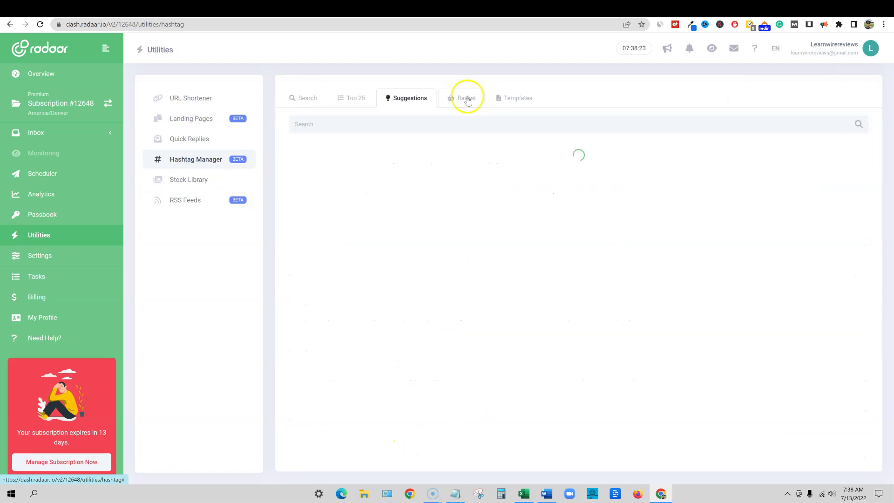
pyautogui.click(352, 125)
pyautogui.write('motivation')
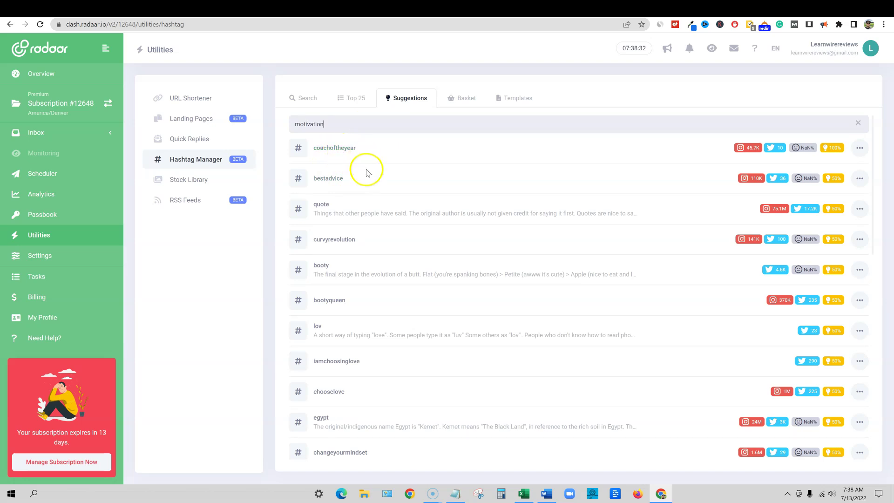
pyautogui.scroll(-12, 558, 280)
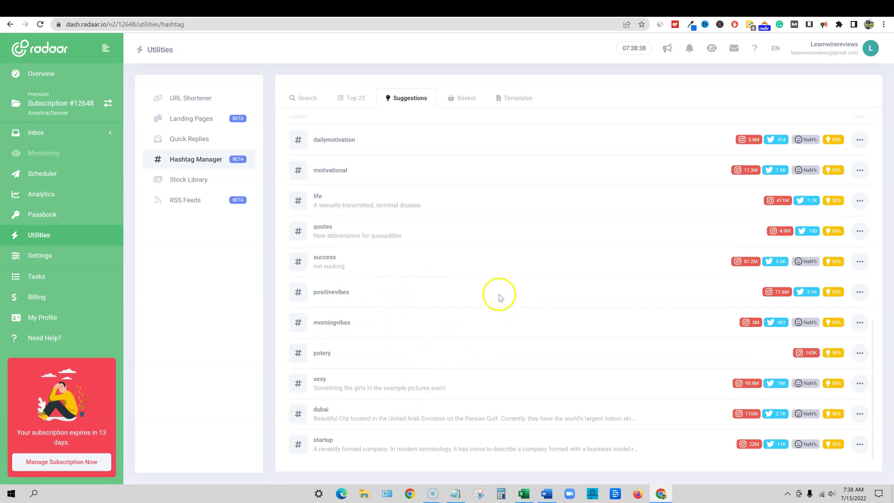
pyautogui.scroll(12, 462, 261)
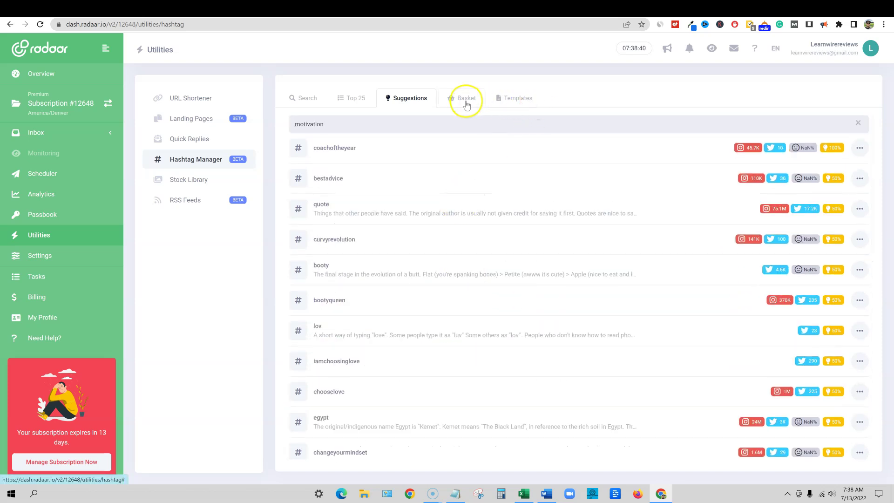
# View the Basket and Templates tabs, then search hashtags for make money
pyautogui.click(466, 100)
pyautogui.click(518, 99)
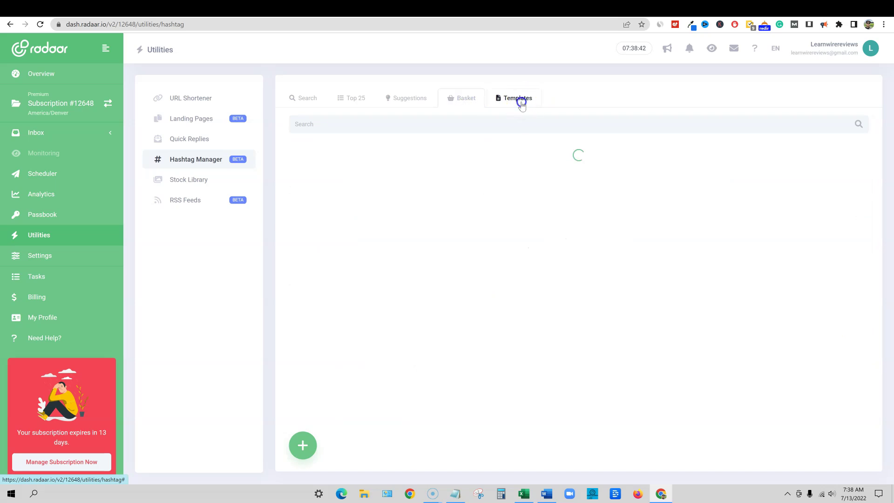
pyautogui.click(305, 97)
pyautogui.click(355, 125)
pyautogui.write('make money')
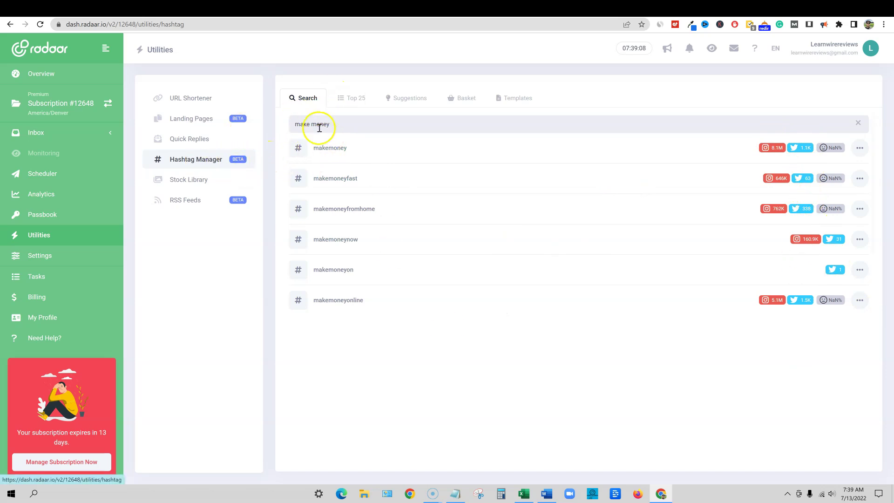
# Search the Stock Library for car photos on Unsplash
pyautogui.click(202, 181)
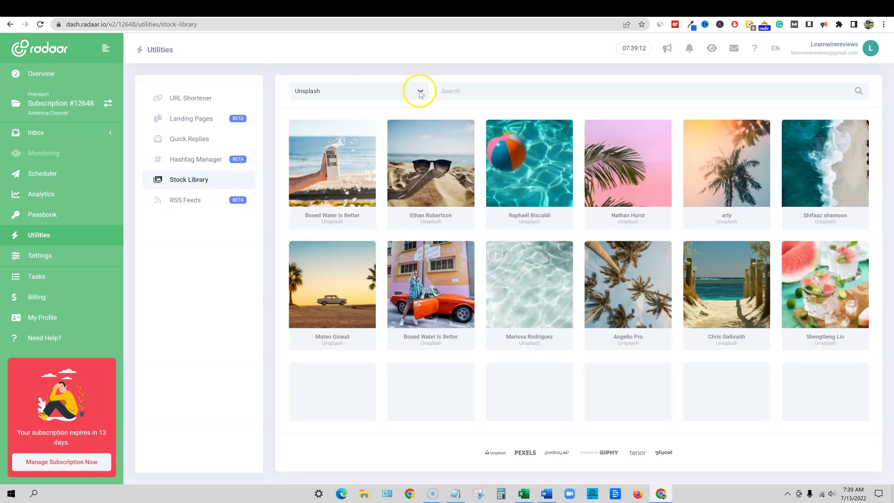
pyautogui.click(420, 91)
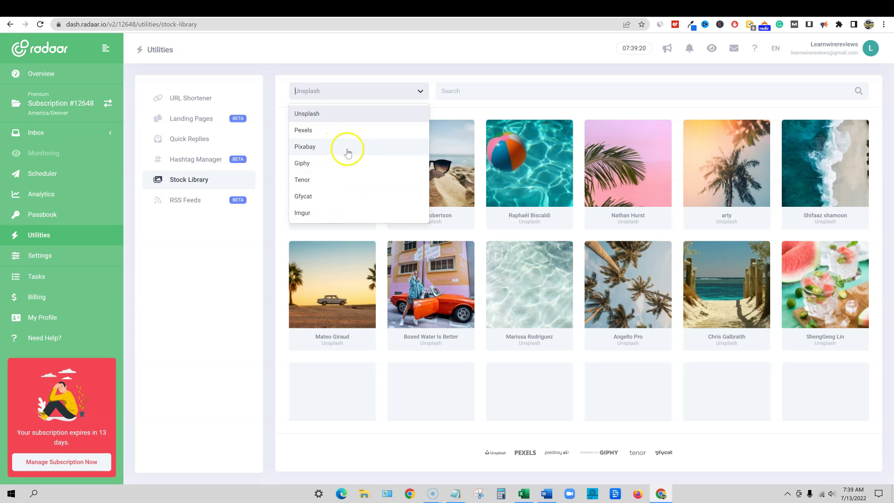
pyautogui.click(503, 80)
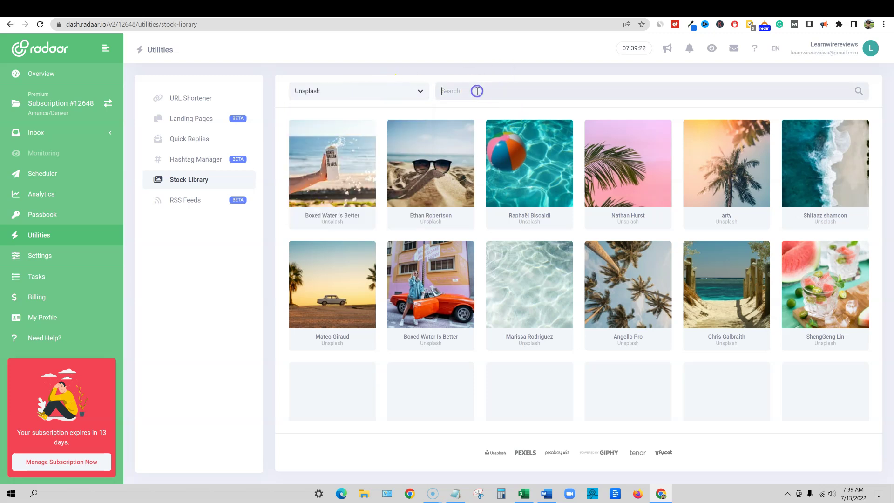
pyautogui.write('car')
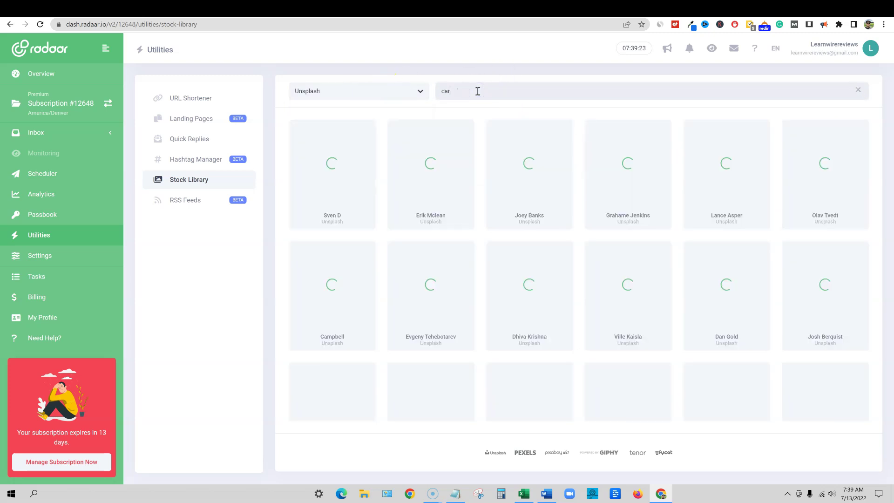
pyautogui.click(440, 107)
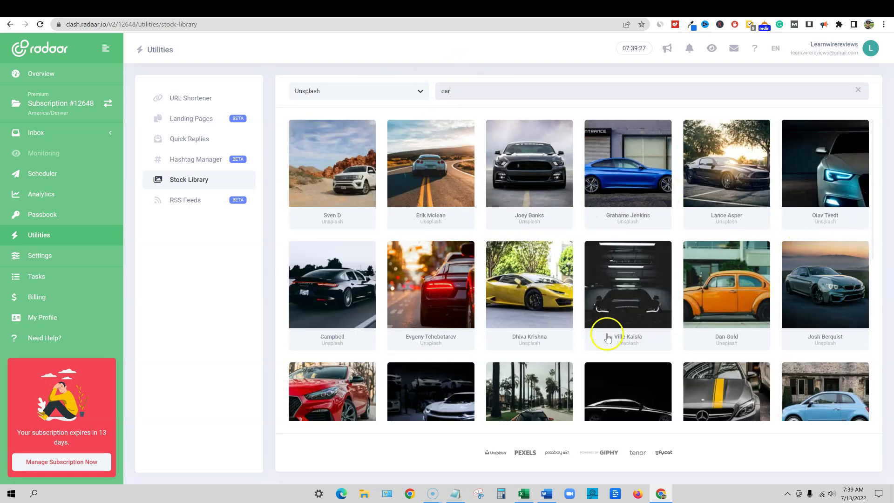
pyautogui.scroll(-10, 615, 322)
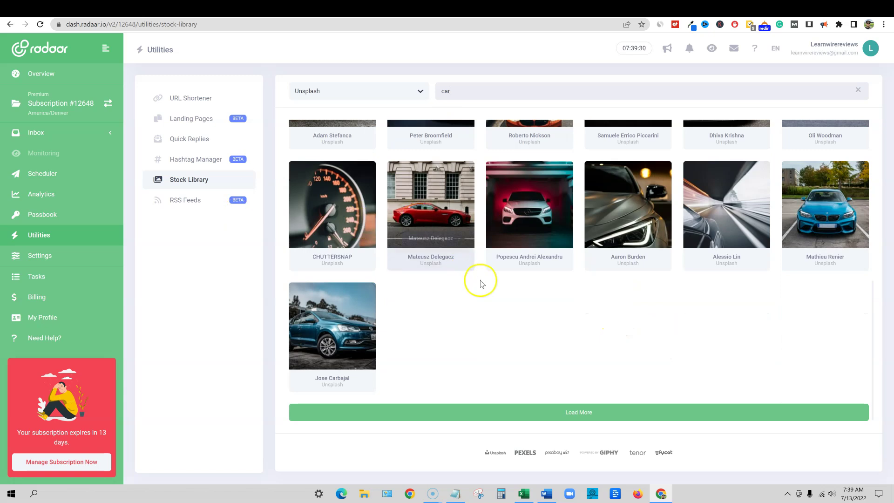
pyautogui.scroll(10, 541, 314)
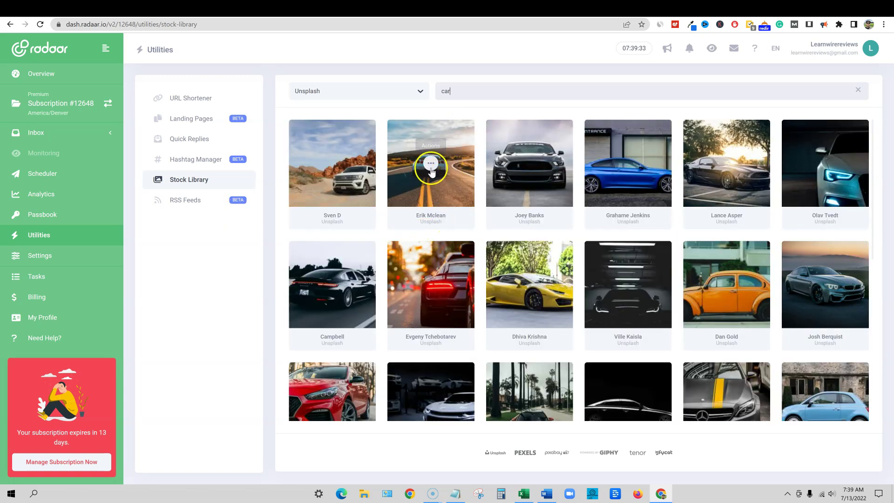
# Repeat the car search on Pexels and then Pixabay, and download the red vintage car photo
pyautogui.click(326, 91)
pyautogui.click(322, 134)
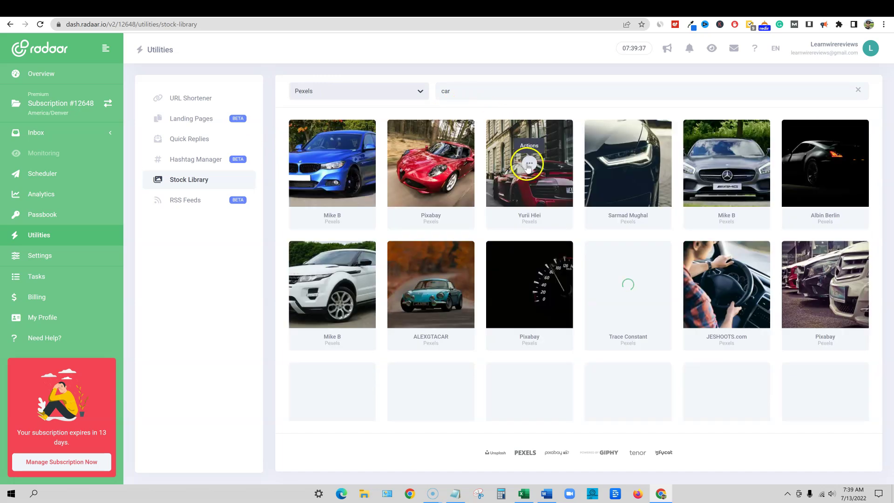
pyautogui.scroll(-2, 587, 308)
pyautogui.scroll(2, 578, 301)
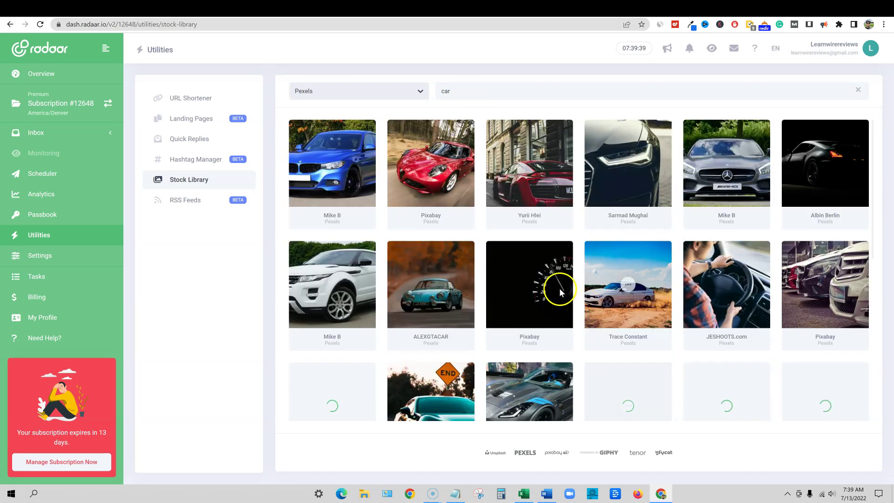
pyautogui.click(326, 90)
pyautogui.click(322, 146)
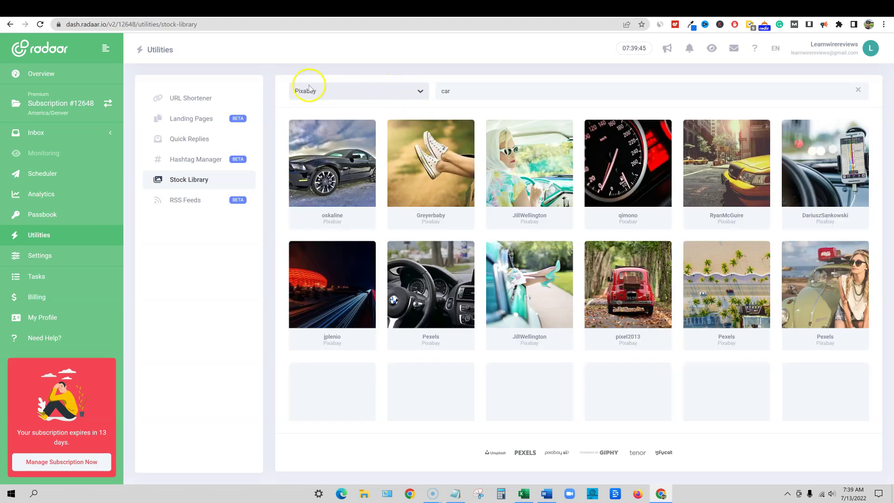
pyautogui.click(381, 88)
pyautogui.click(521, 66)
pyautogui.scroll(-3, 639, 215)
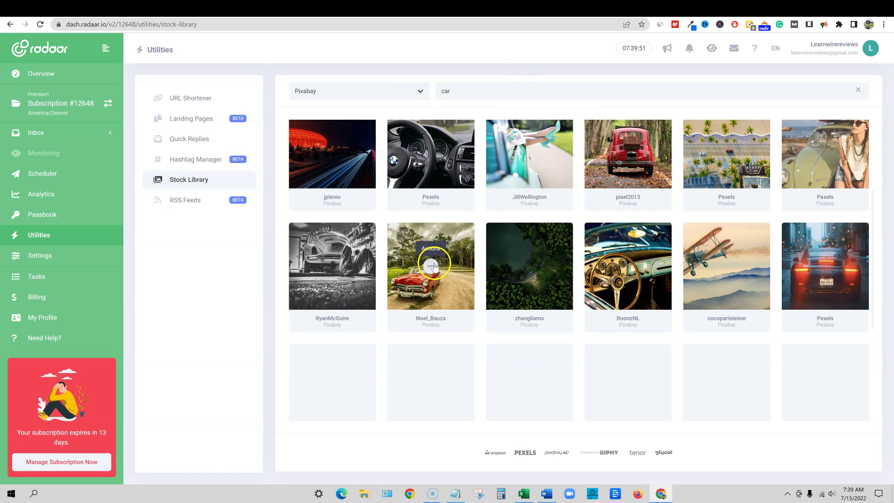
pyautogui.click(432, 267)
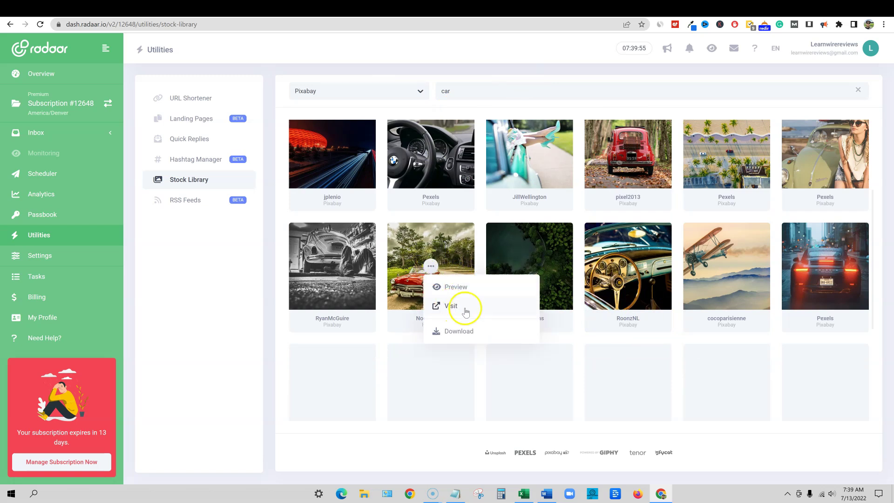
pyautogui.click(463, 333)
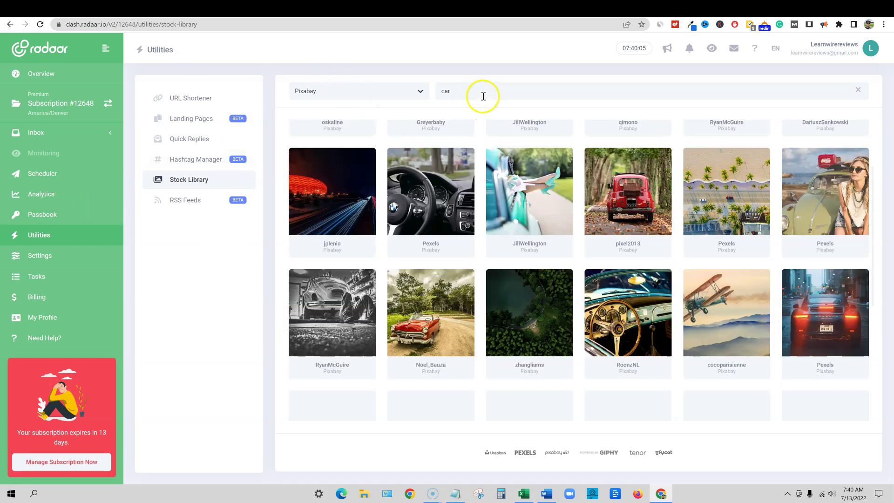
# Search Pixabay for make money and open the $100-bill jigsaw image's options
pyautogui.write('m')
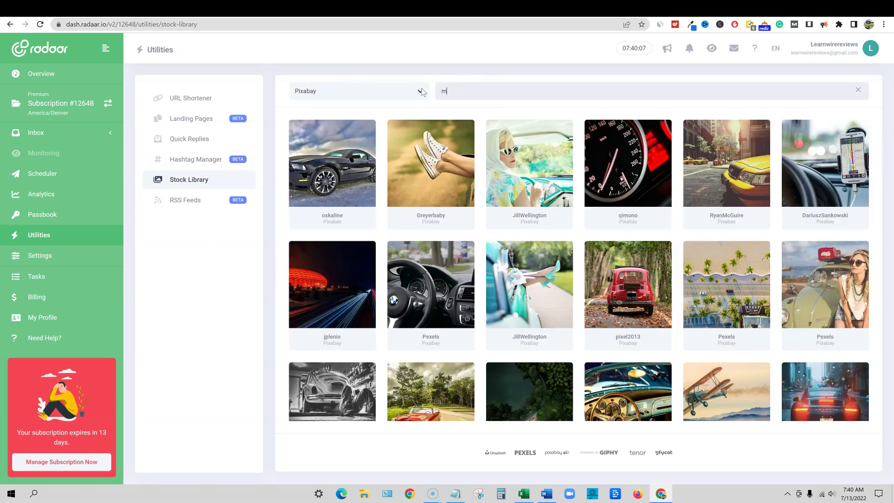
pyautogui.write('ake money')
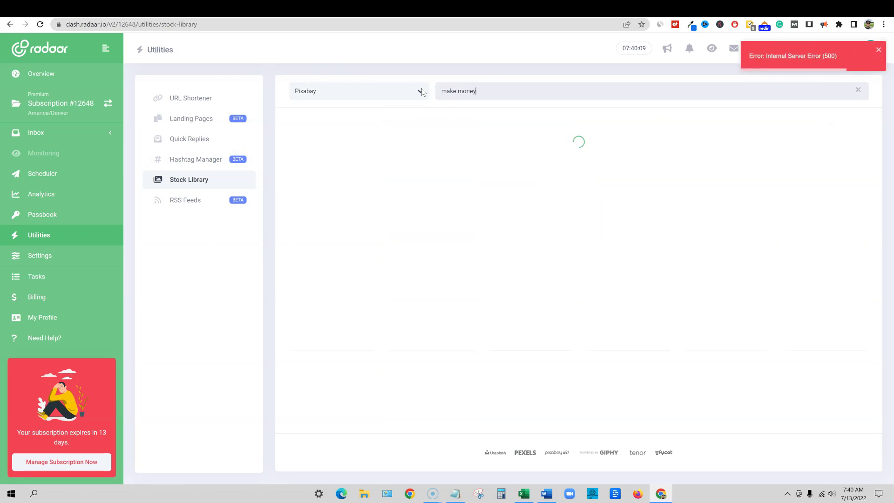
pyautogui.click(416, 95)
pyautogui.click(426, 160)
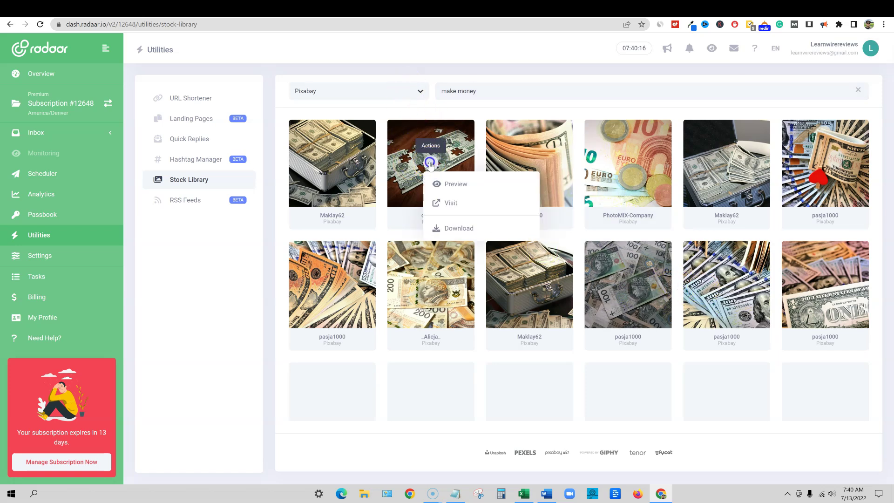
pyautogui.click(426, 172)
# Save the full-size Pixabay jigsaw $100-bill image to Downloads, then go back to RADAAR's Stock Library
pyautogui.click(444, 184)
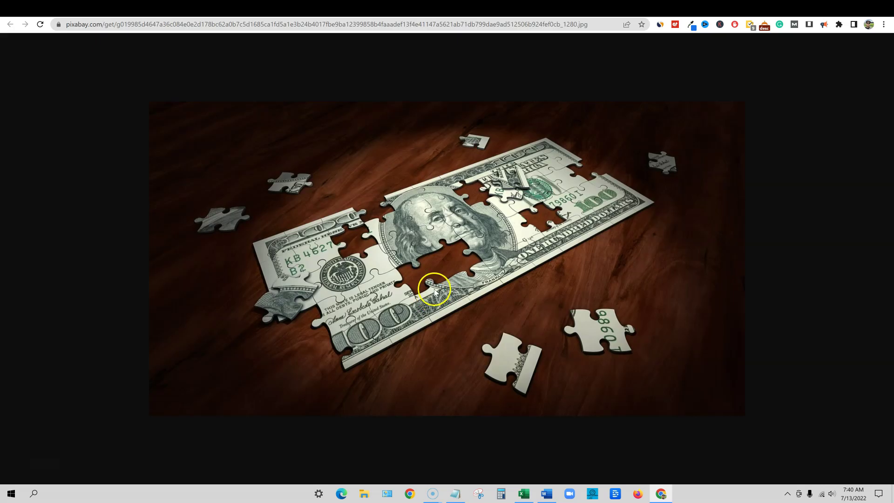
pyautogui.rightClick(423, 172)
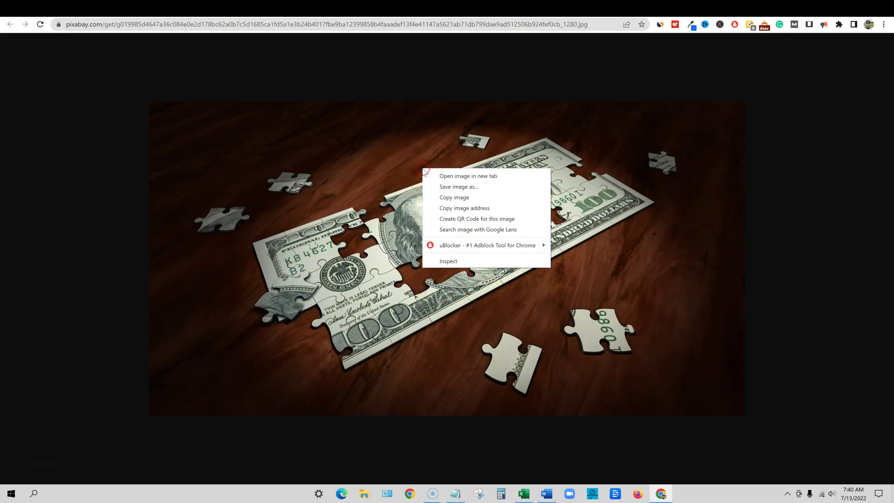
pyautogui.click(464, 186)
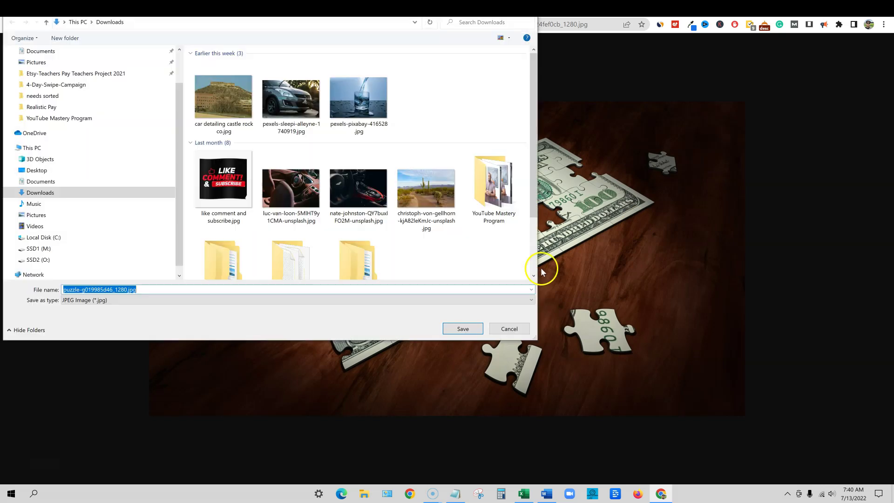
pyautogui.click(456, 329)
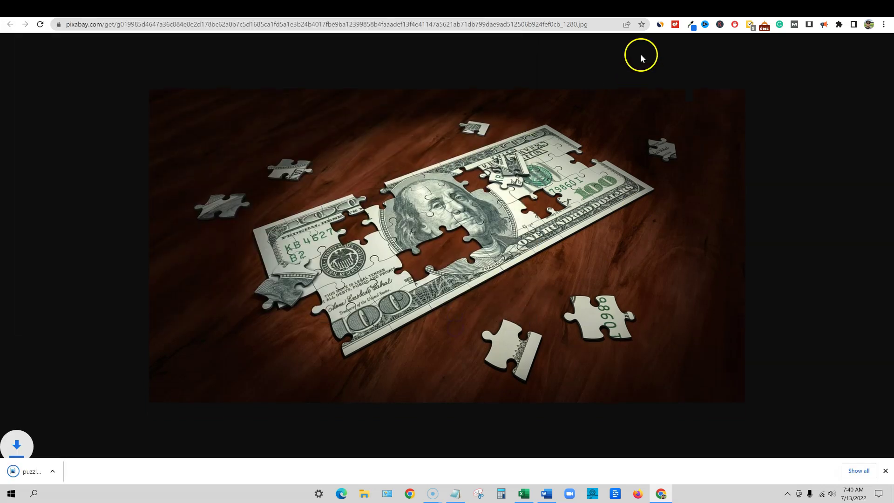
pyautogui.click(593, 8)
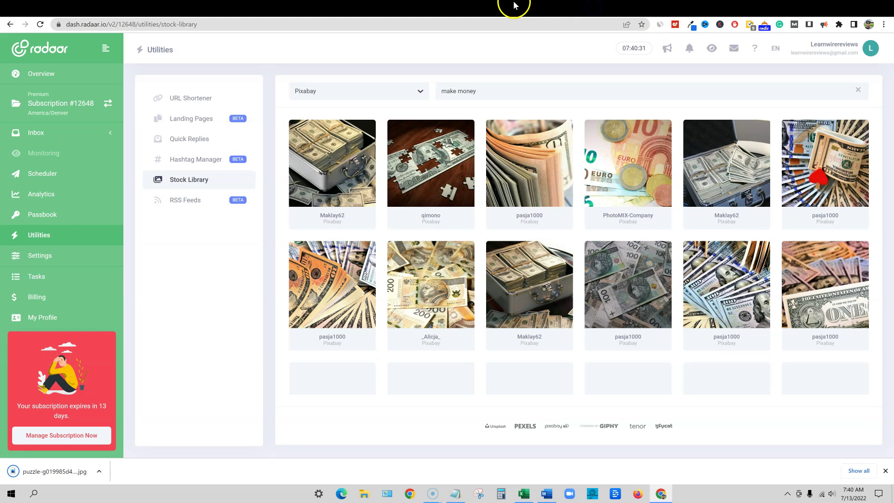
# View the Passbook master-password prompt, then open the Scheduler's July 2022 monthly calendar
pyautogui.click(45, 218)
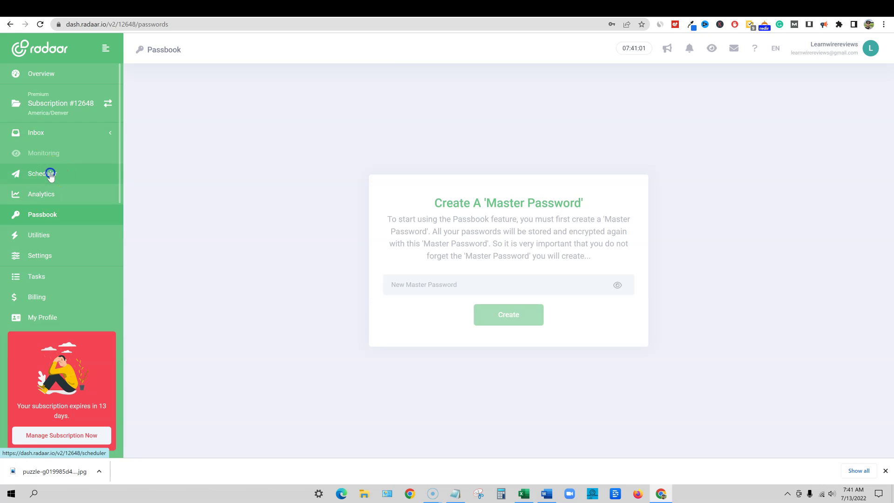
pyautogui.click(50, 175)
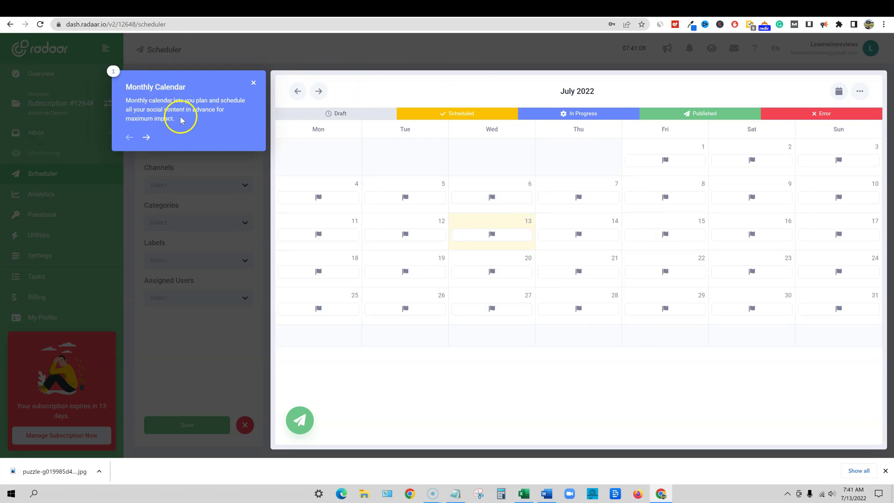
# Step through and end the Scheduler tour, then start a new post from the create menu
pyautogui.click(148, 136)
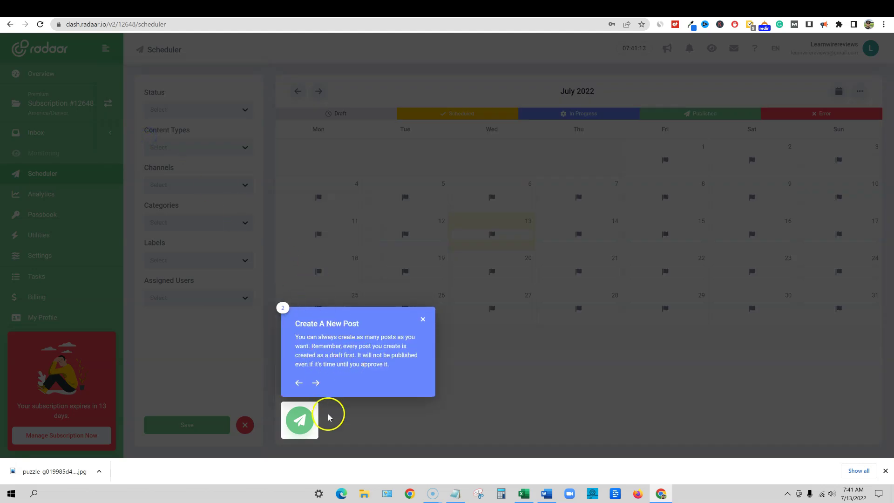
pyautogui.click(316, 383)
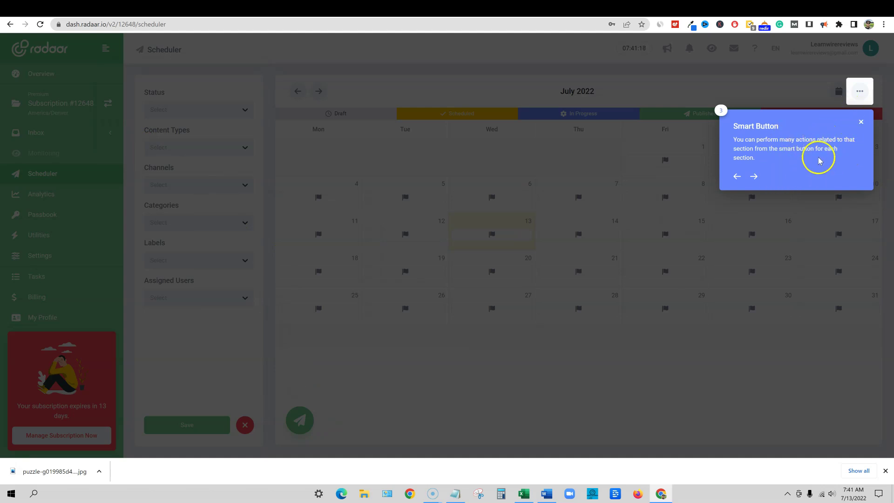
pyautogui.click(755, 179)
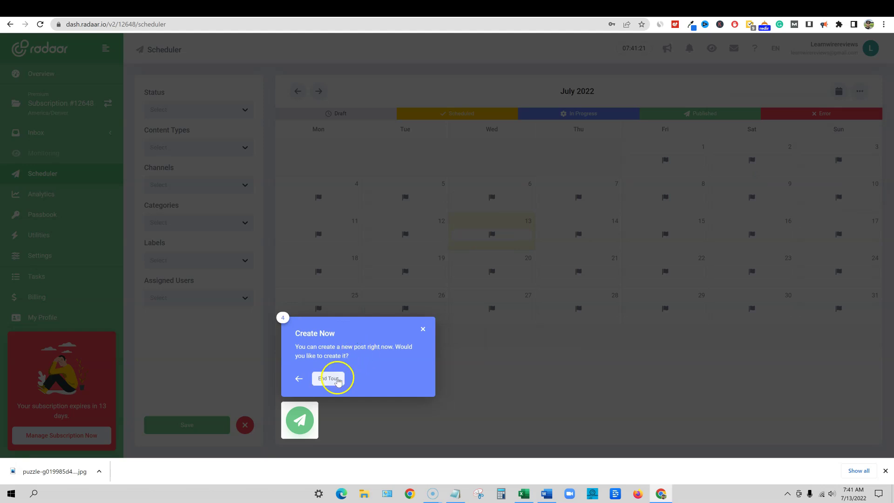
pyautogui.click(331, 378)
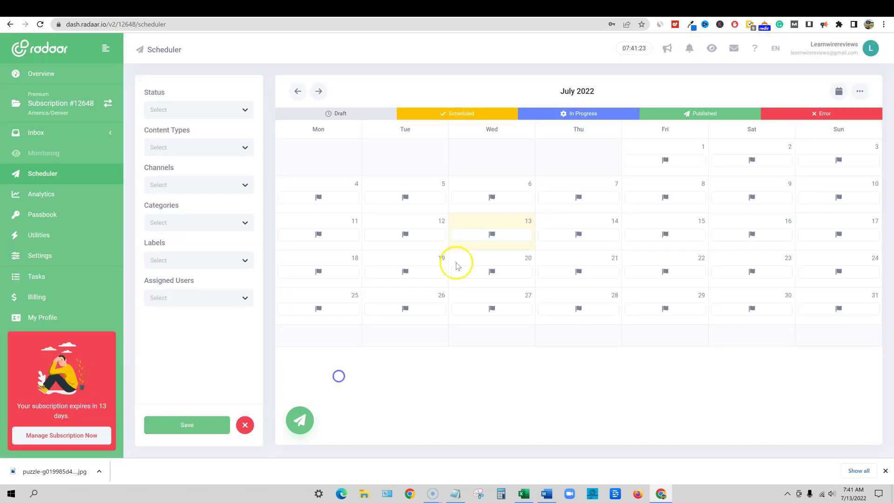
pyautogui.click(300, 420)
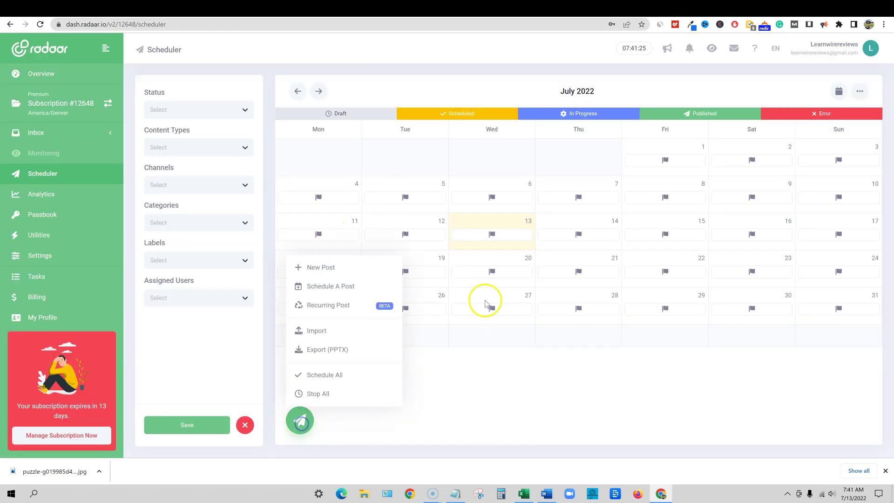
pyautogui.click(326, 267)
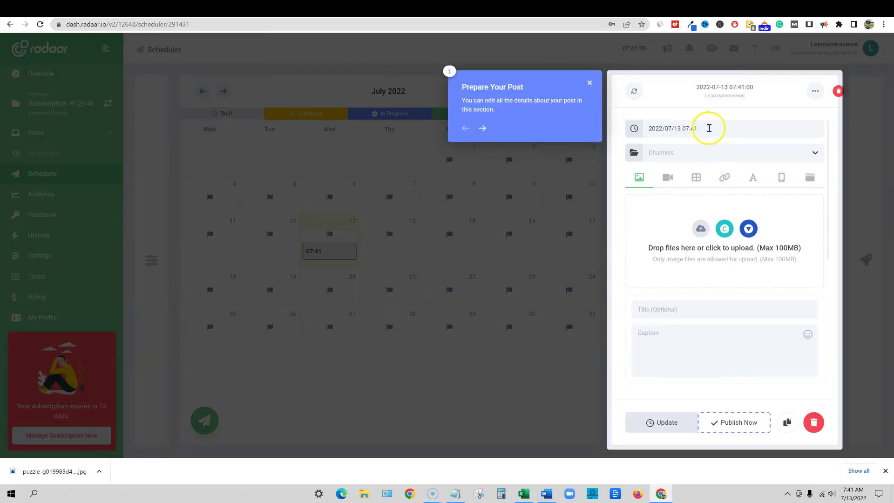
# Post to the Teach Me Money Methods channel and start a Default 1080×1080px Canva design
pyautogui.click(679, 153)
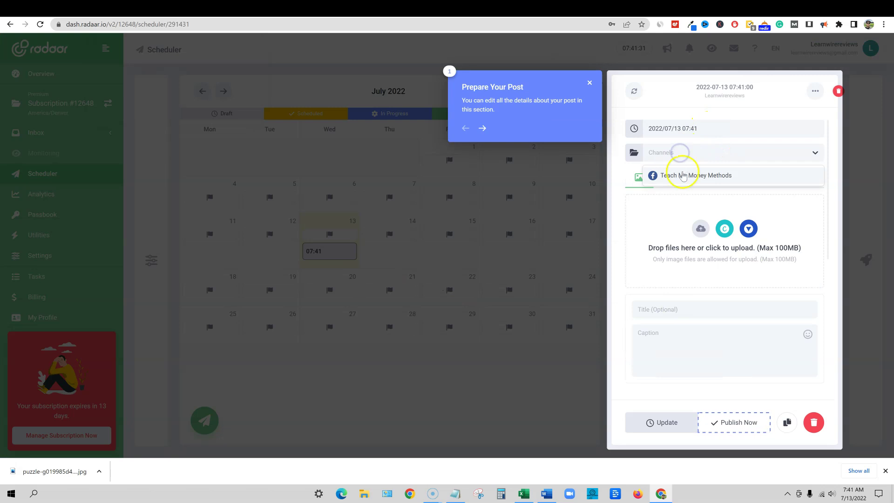
pyautogui.click(713, 180)
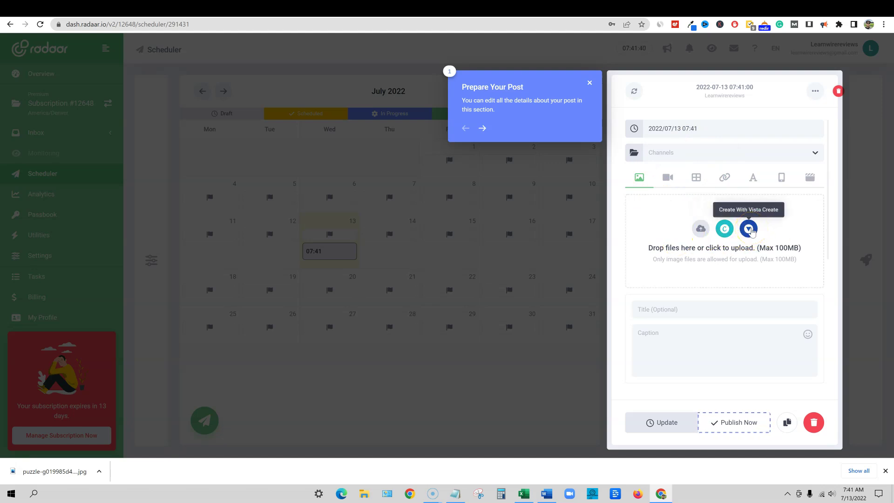
pyautogui.click(726, 229)
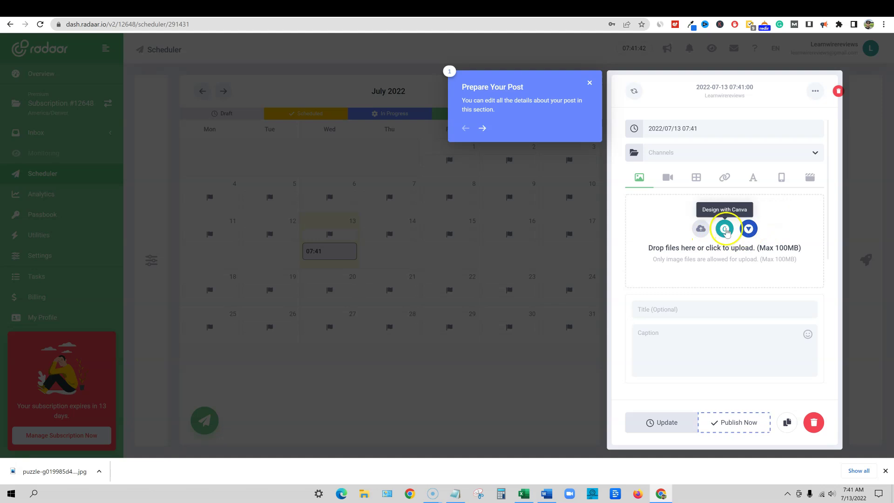
pyautogui.click(701, 231)
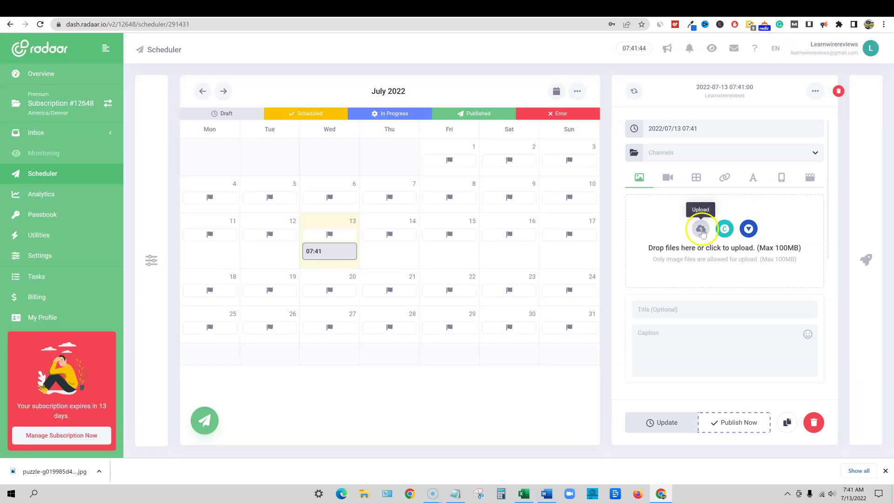
pyautogui.click(725, 229)
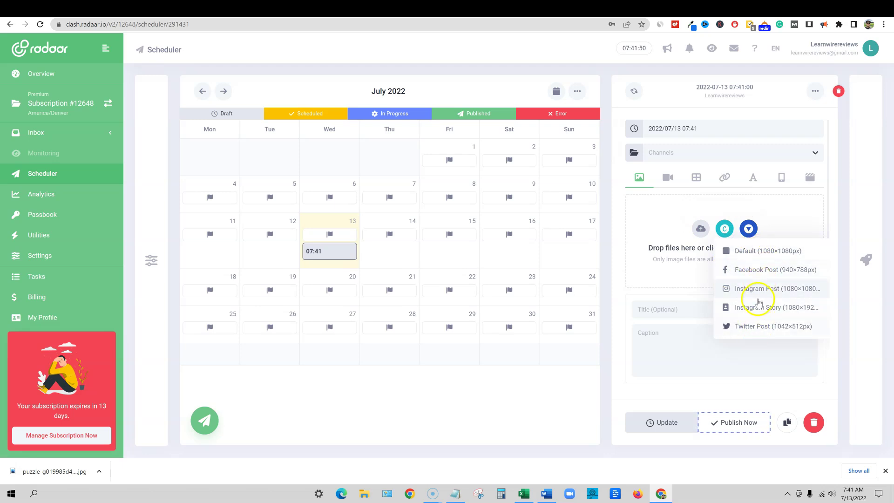
pyautogui.click(758, 253)
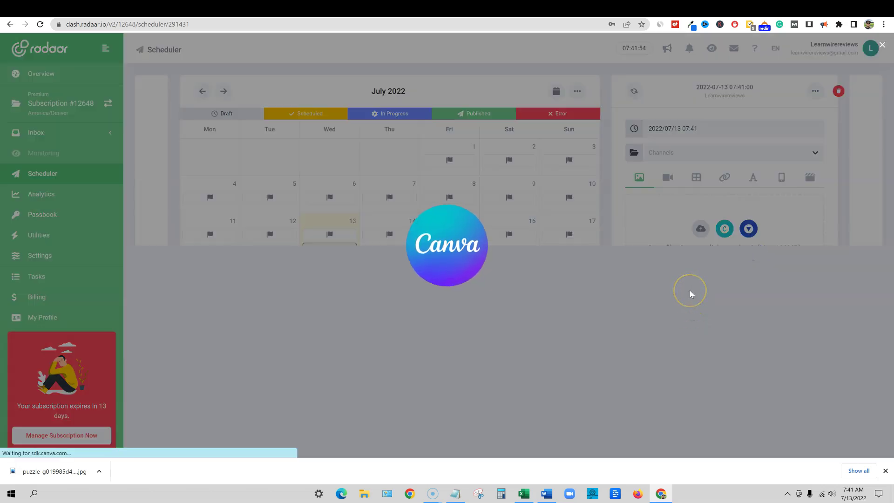
# Try the Save the Date template and its text elements, then close Canva without using it
pyautogui.click(885, 471)
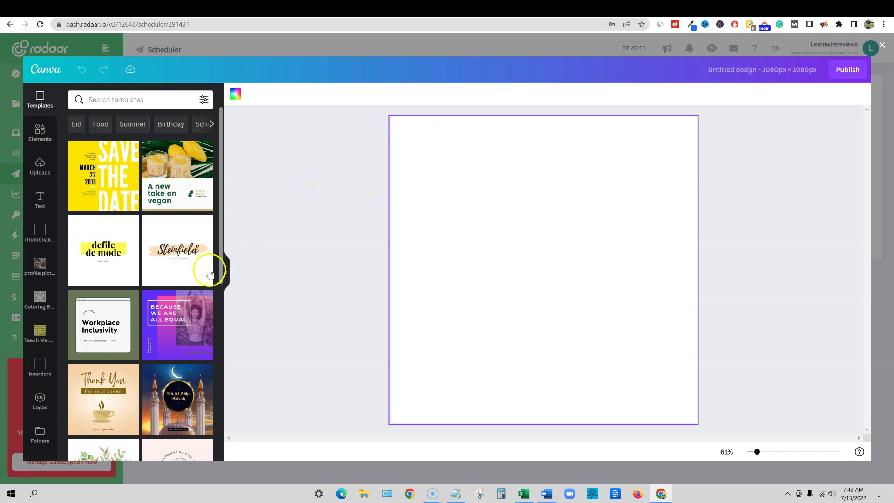
pyautogui.click(113, 179)
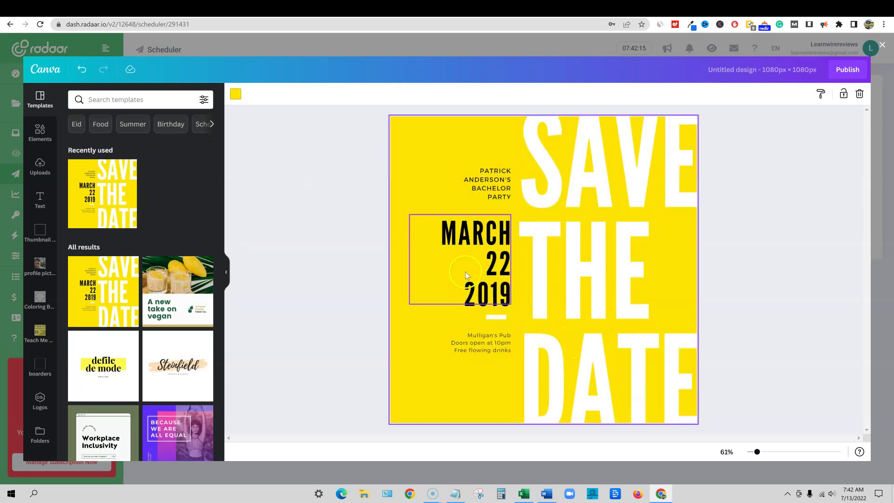
pyautogui.click(549, 169)
pyautogui.click(489, 189)
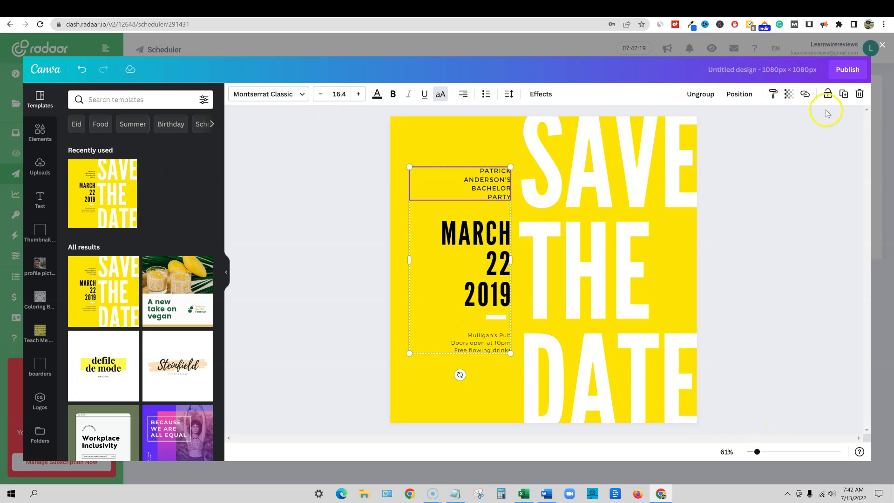
pyautogui.click(883, 46)
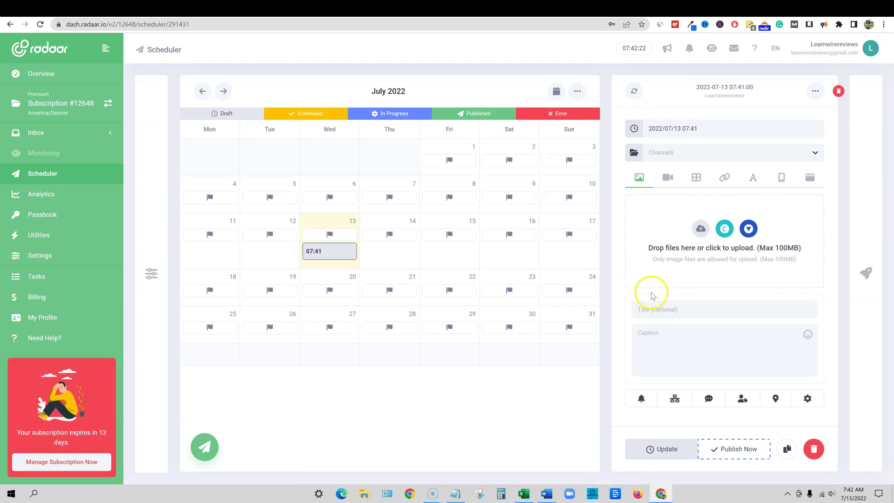
# Insert the Pixabay puzzle-dollar photo from the Stock Library's 'make money' results into the post
pyautogui.click(751, 268)
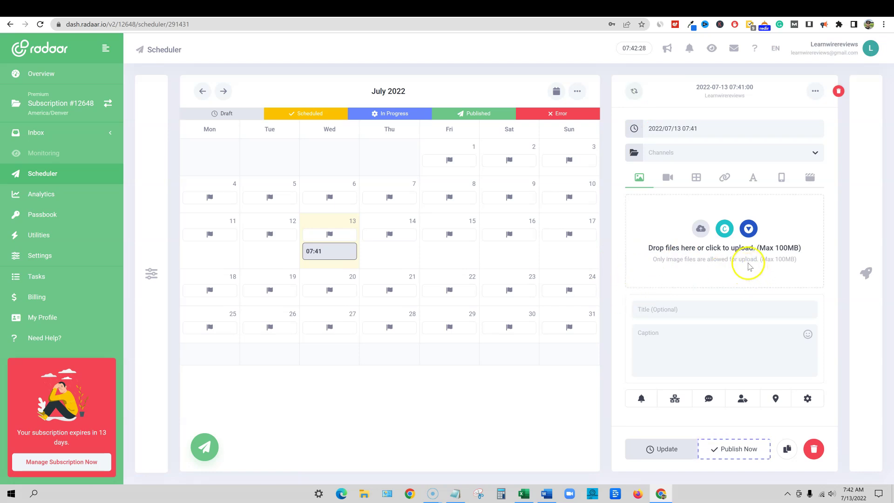
pyautogui.click(703, 230)
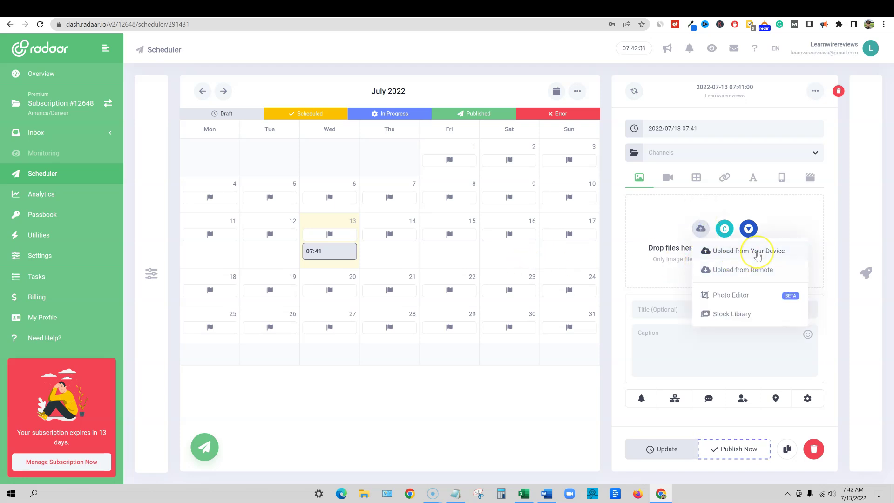
pyautogui.click(738, 315)
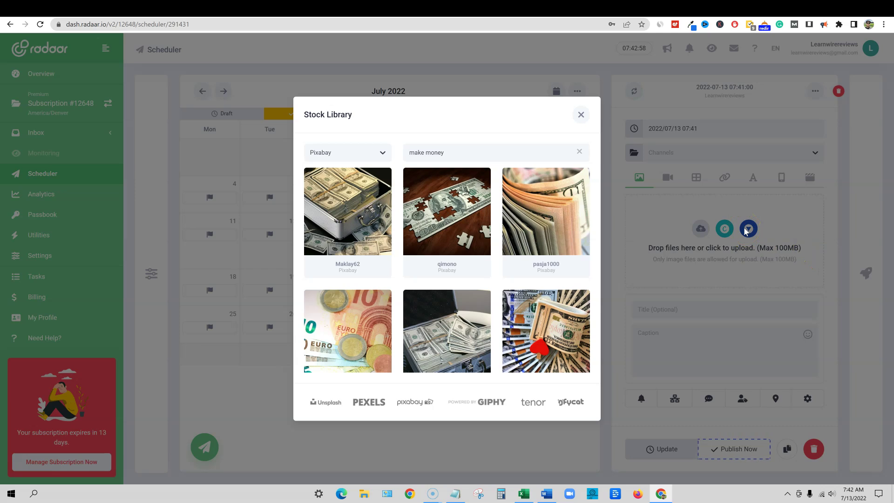
pyautogui.moveTo(447, 226)
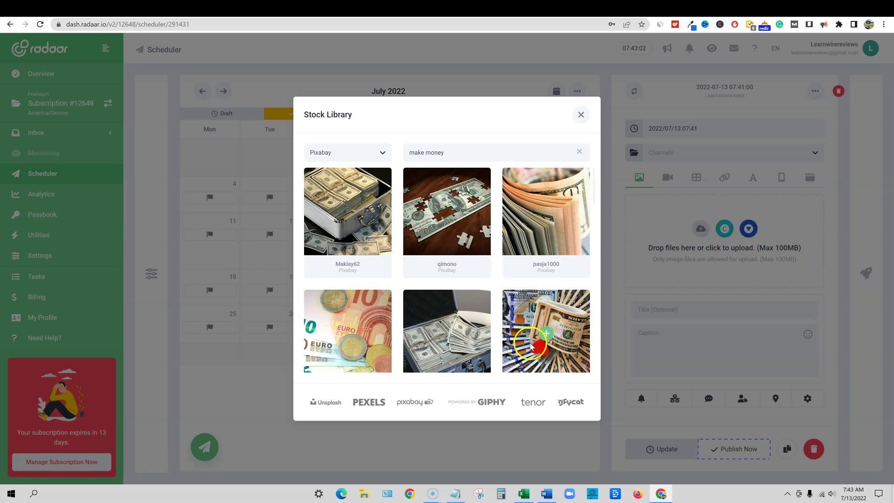
pyautogui.click(447, 212)
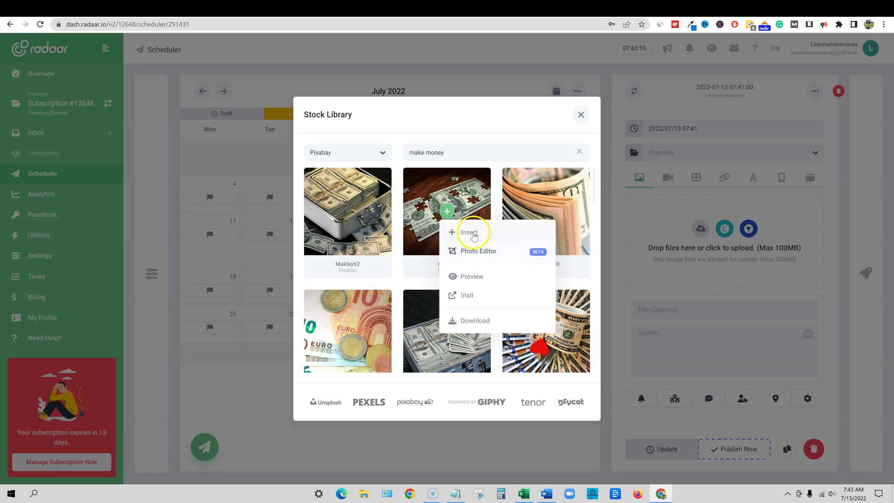
pyautogui.click(474, 236)
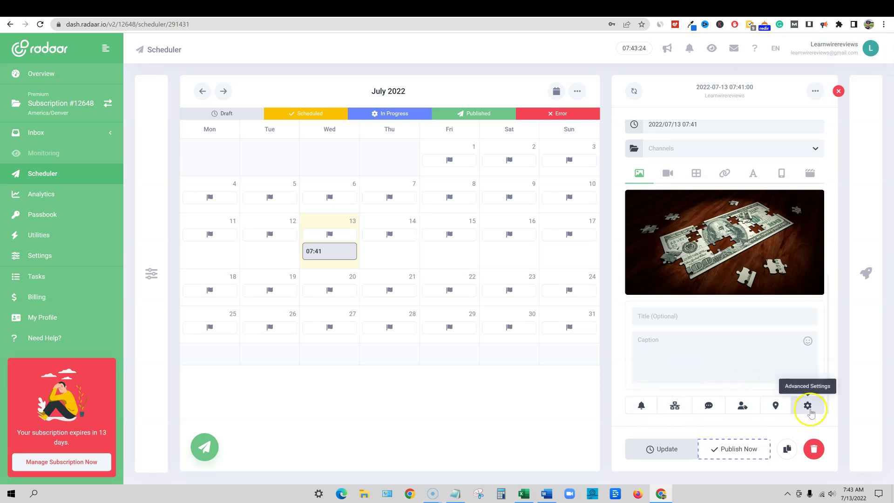
# Open Content Copilot, scoring the post at 15% with Add Visuals at 75% and caption 0/80
pyautogui.moveTo(775, 205)
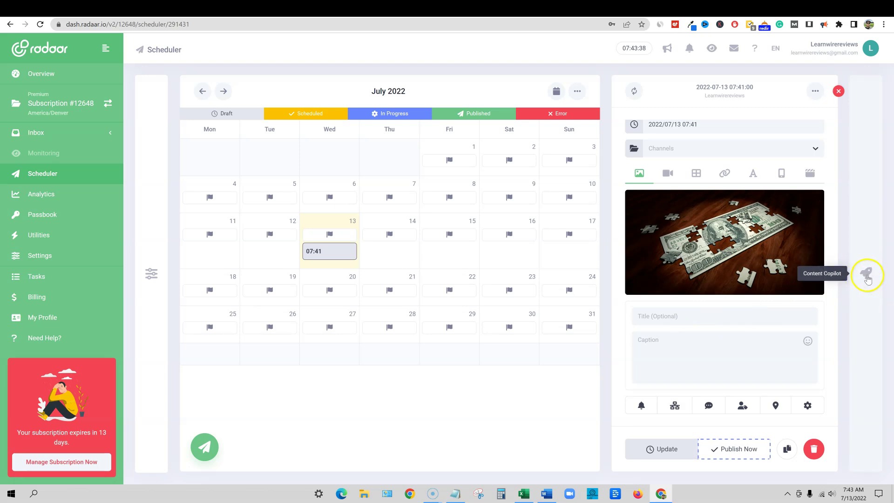
pyautogui.click(868, 276)
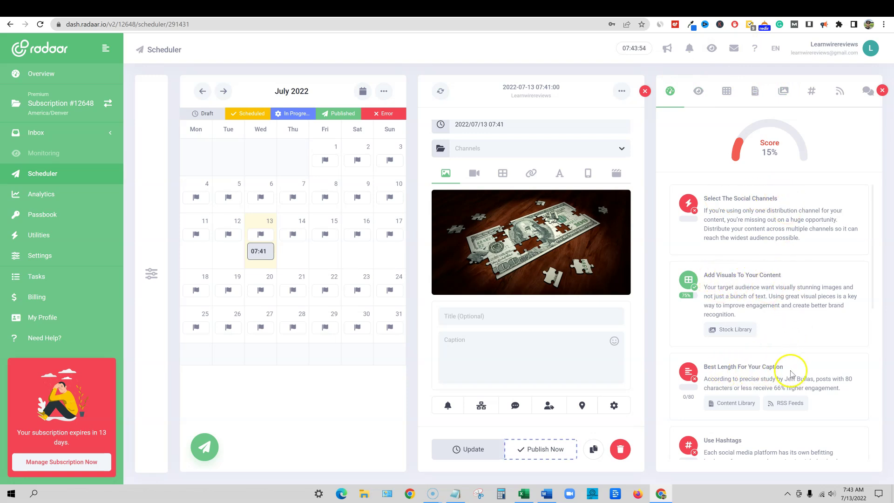
# Browse the Copilot tips and empty Content Library templates, cancel a new template, and close the panel
pyautogui.scroll(-6, 748, 421)
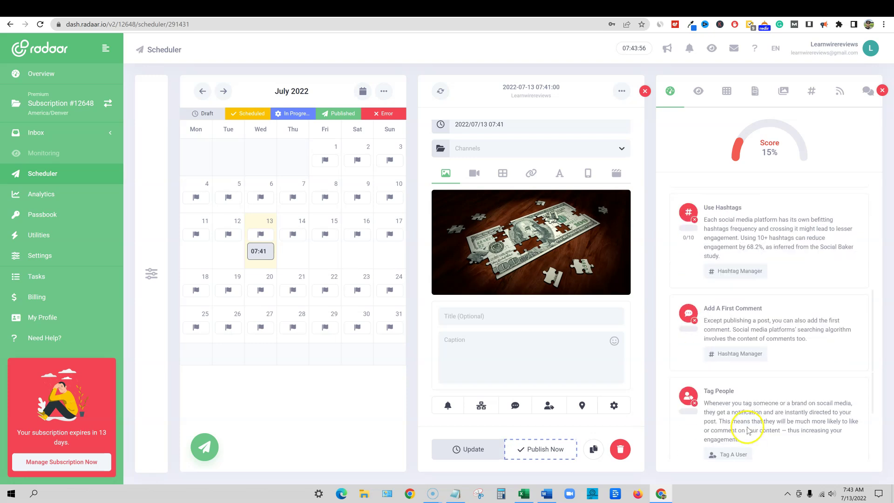
pyautogui.scroll(6, 748, 431)
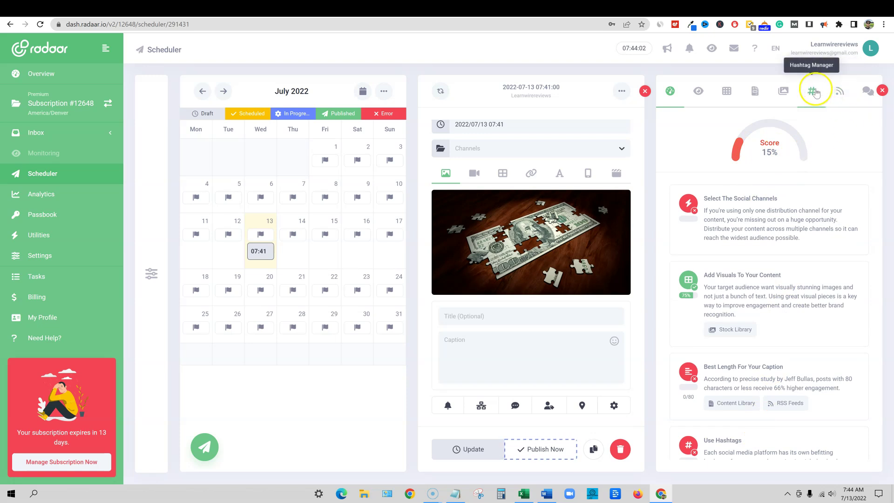
pyautogui.click(757, 95)
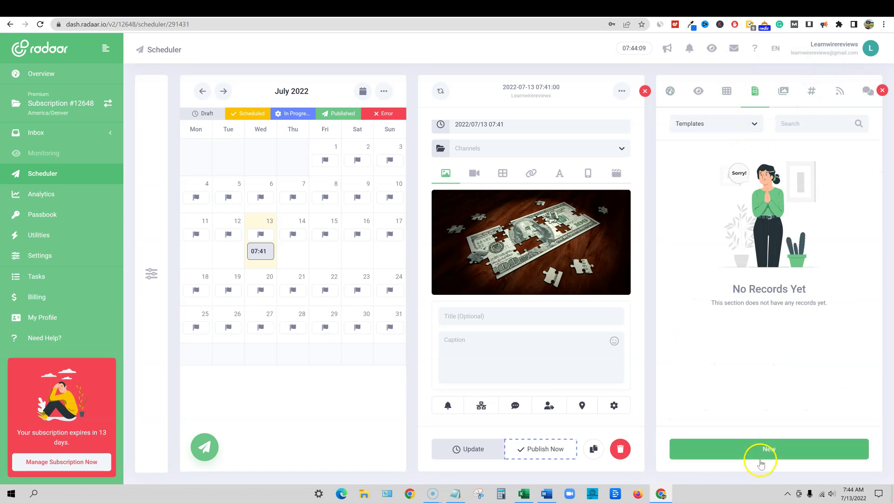
pyautogui.click(765, 452)
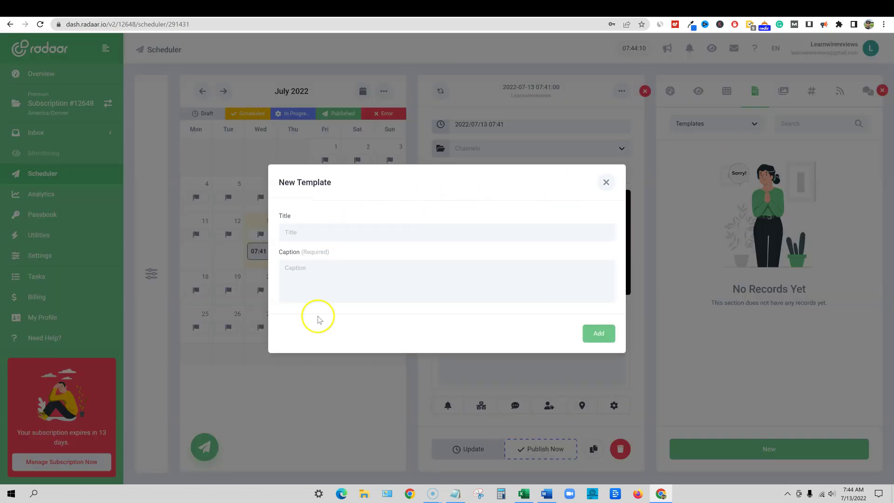
pyautogui.click(607, 182)
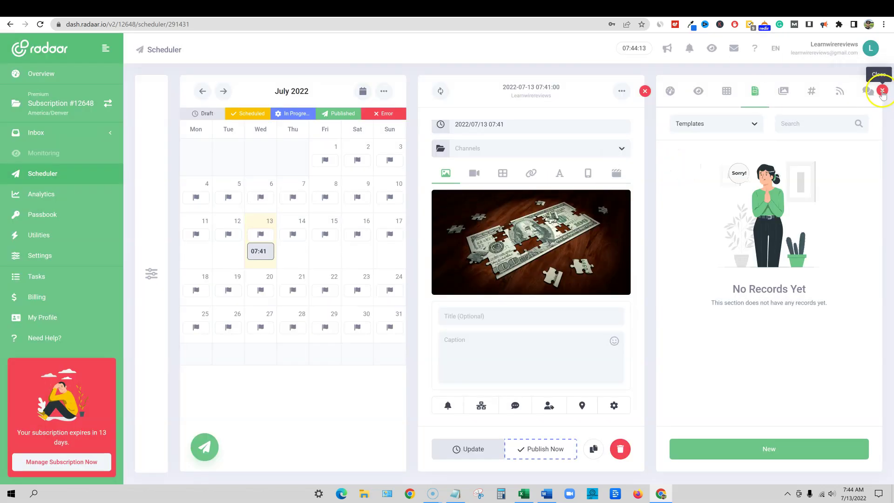
pyautogui.click(882, 91)
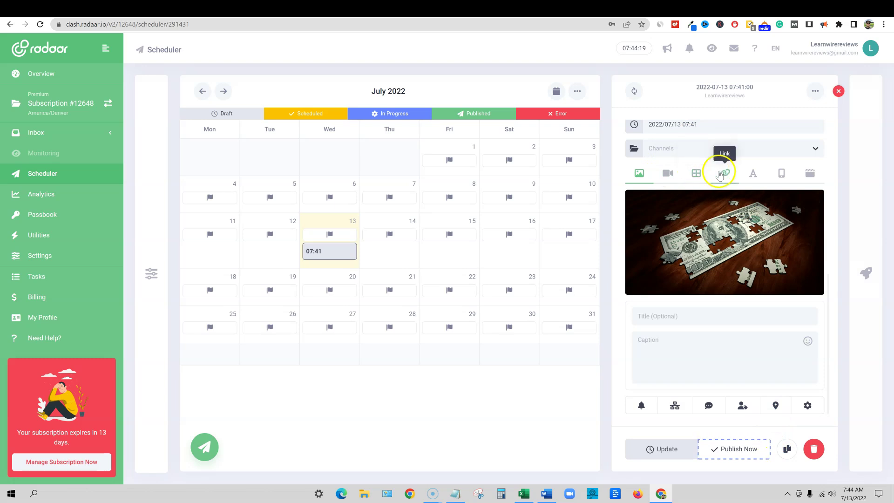
# Switch the post editor to the Text view and briefly open the calendar Actions menu
pyautogui.click(754, 175)
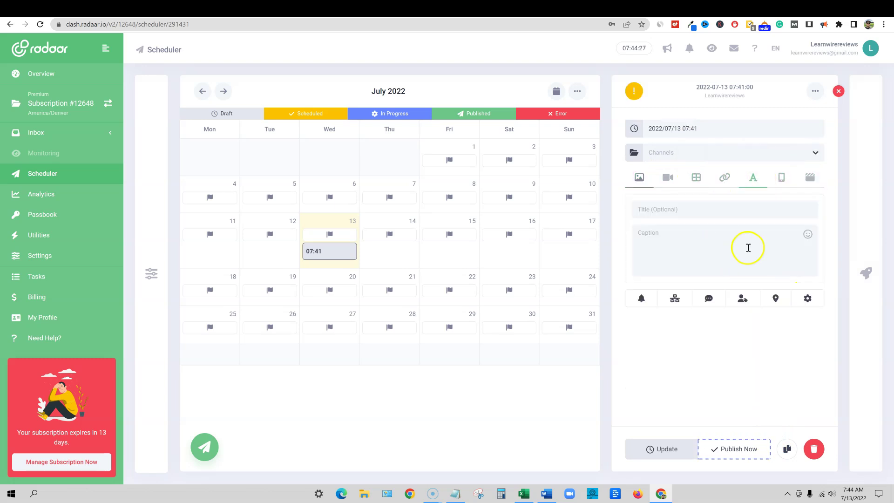
pyautogui.click(578, 92)
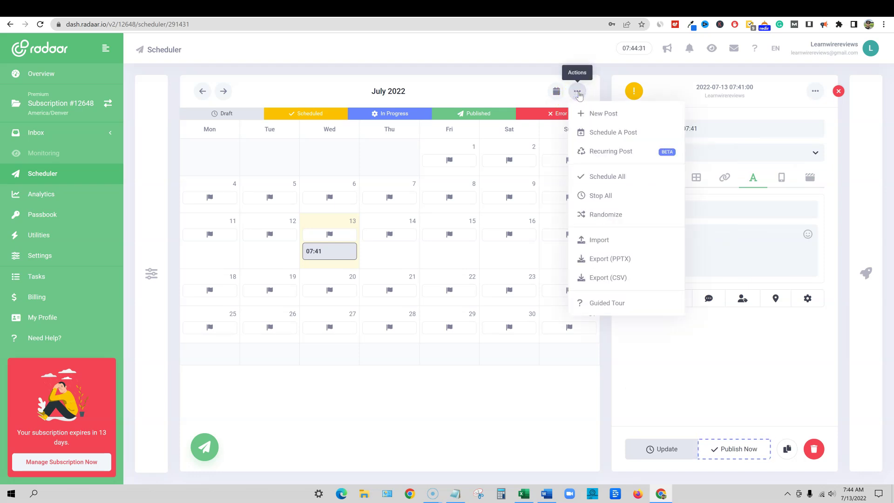
pyautogui.click(579, 92)
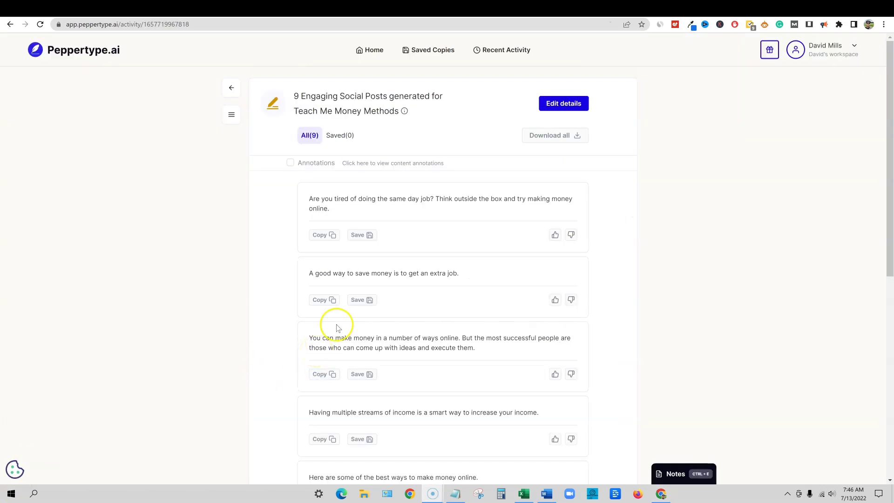
# Copy Peppertype's first 'same day job' post and place the cursor in the RADAAR post caption
pyautogui.scroll(-8, 338, 327)
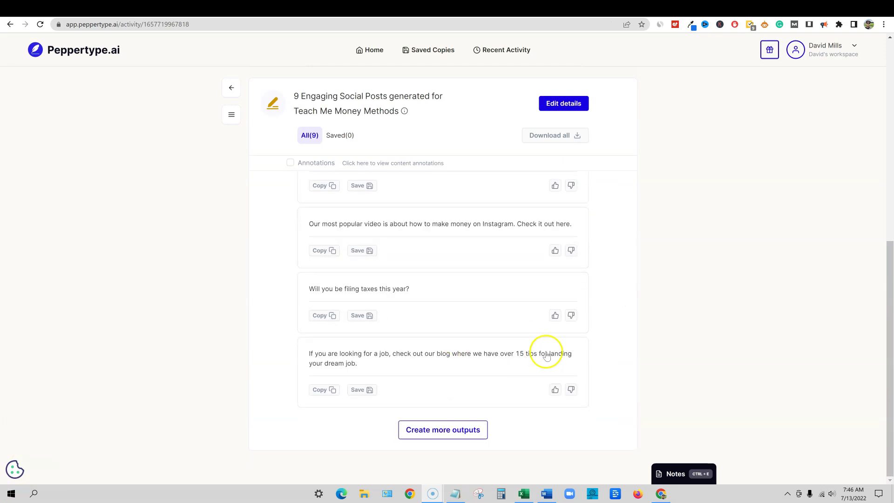
pyautogui.scroll(8, 547, 356)
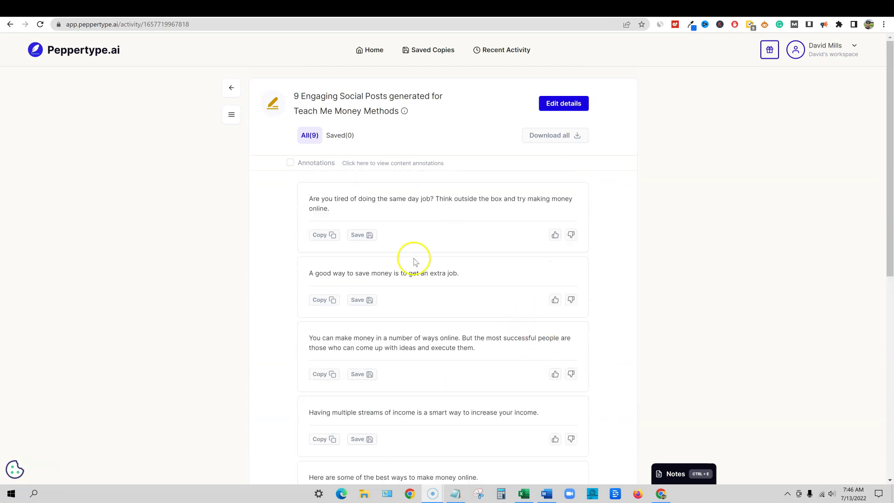
pyautogui.click(323, 235)
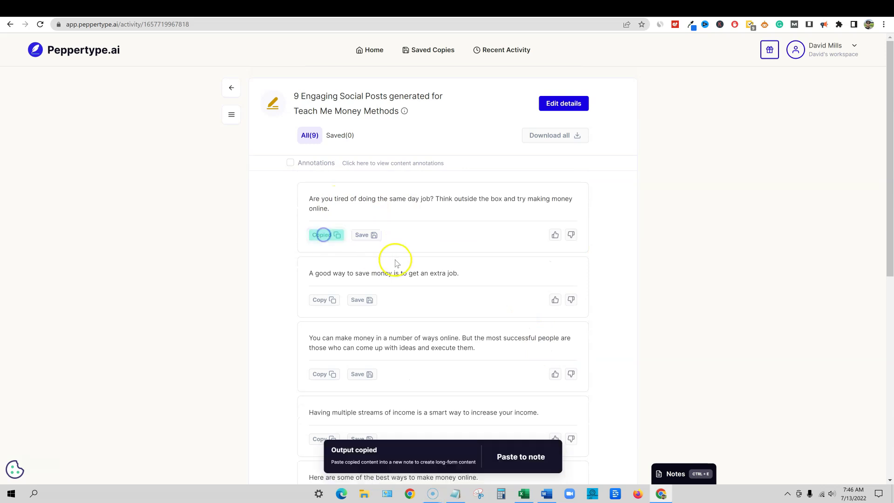
pyautogui.click(624, 10)
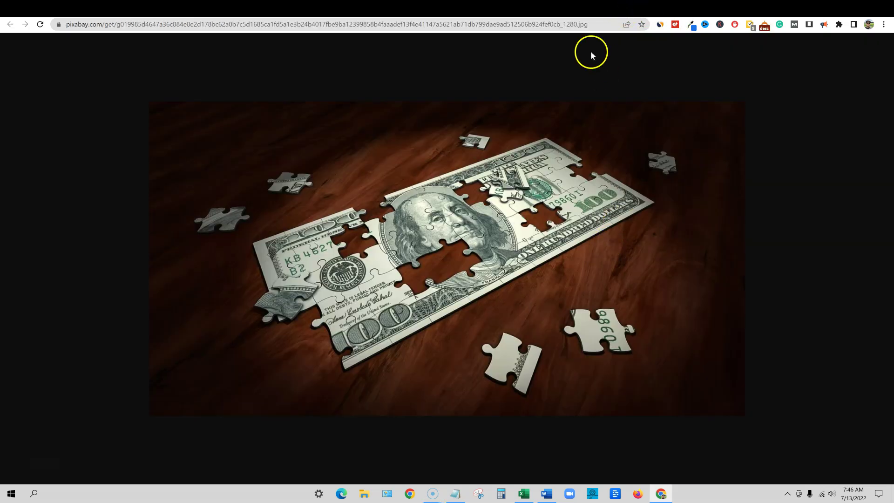
pyautogui.click(552, 10)
pyautogui.click(655, 240)
# Paste the copied money-making sentence into the post caption
pyautogui.hotkey('ctrl', 'v')
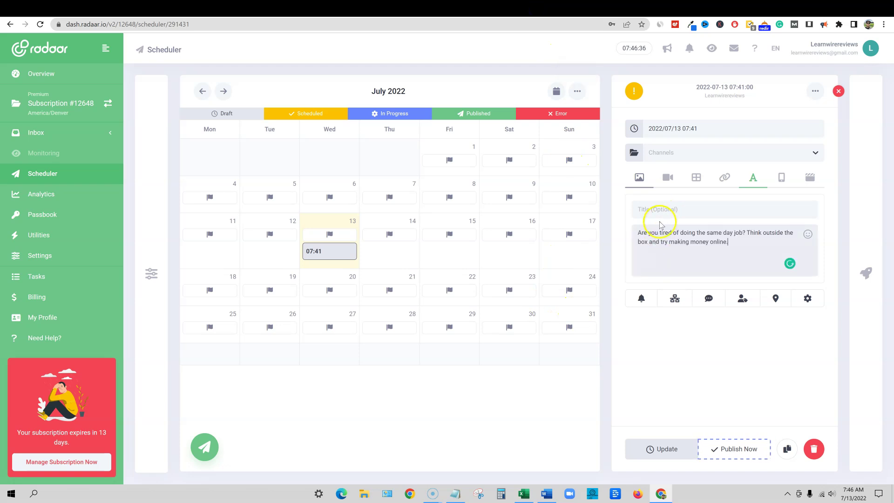
pyautogui.click(655, 211)
pyautogui.moveTo(638, 233); pyautogui.dragTo(730, 240)
pyautogui.click(730, 242)
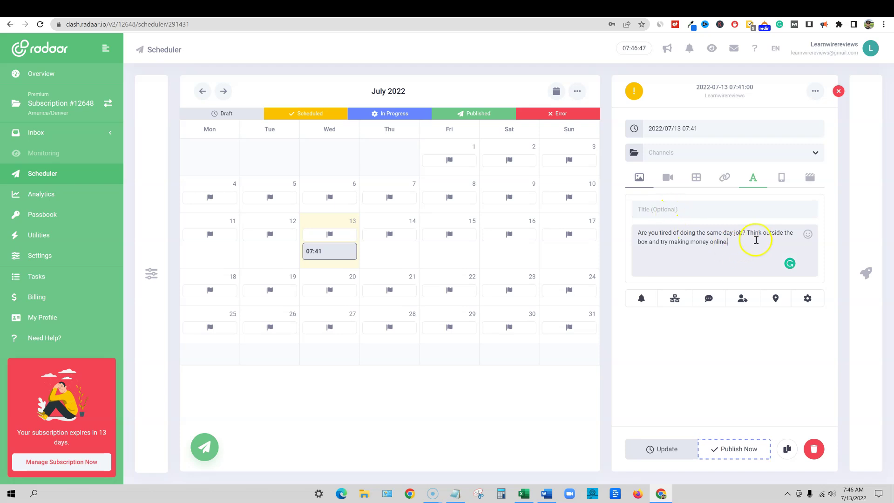
# Append Content Copilot hashtags for 'make money': #makemoney, #makemoneyfast, #makemoneyfromhome, #makemoneynow
pyautogui.click(864, 272)
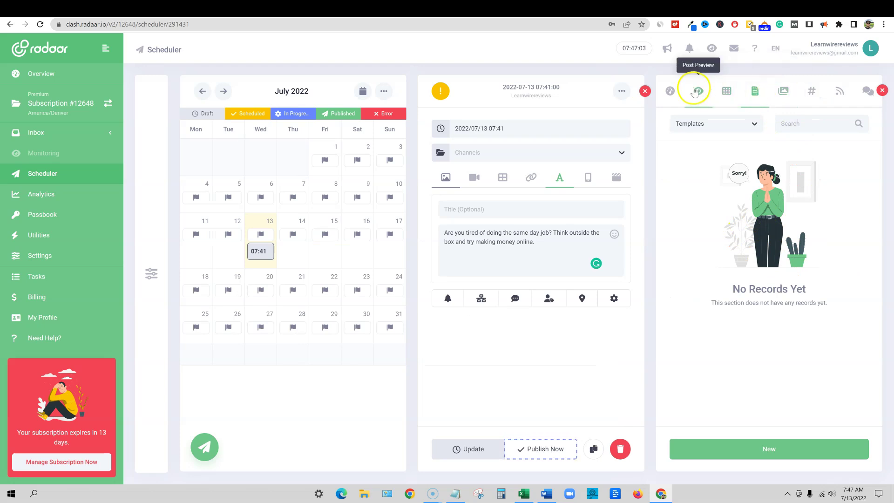
pyautogui.click(812, 91)
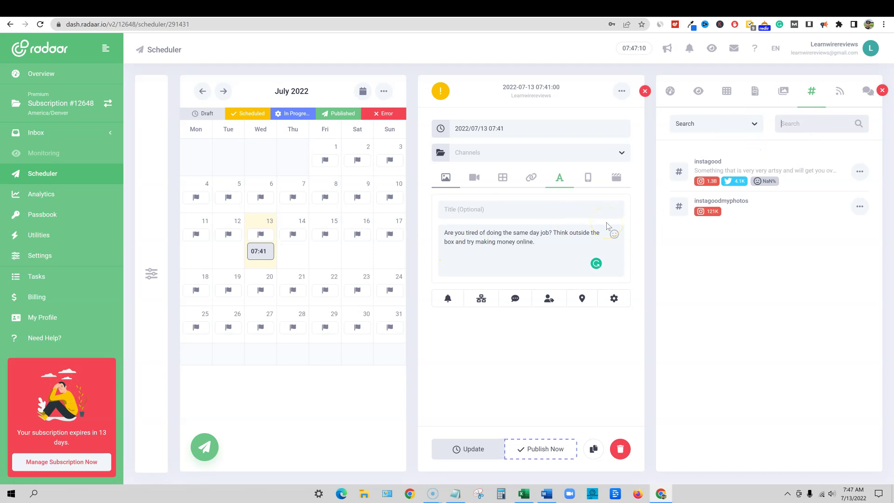
pyautogui.write('make mone')
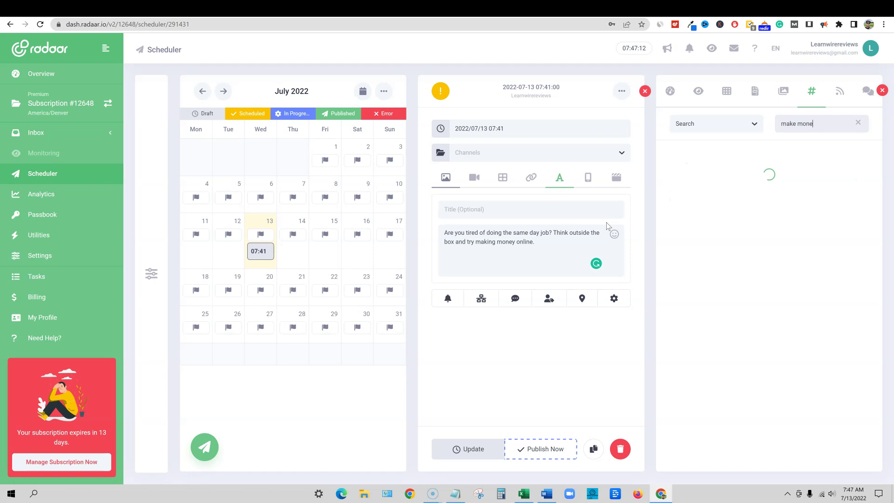
pyautogui.write('y')
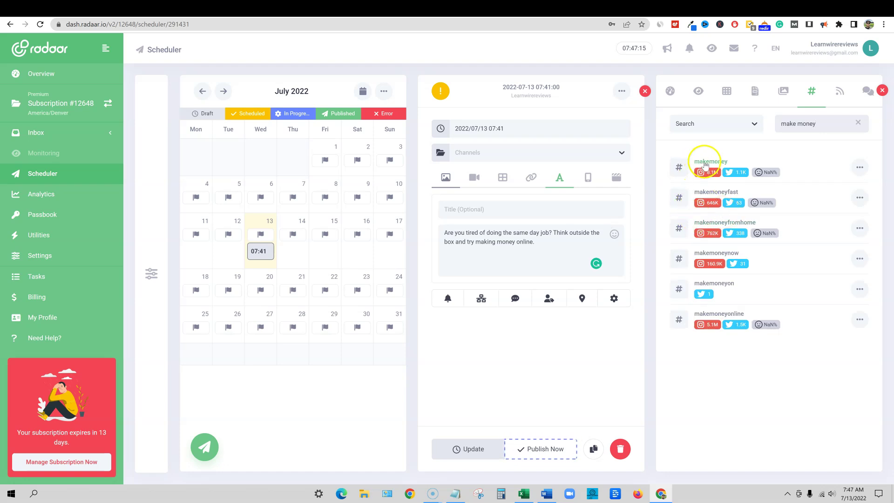
pyautogui.click(860, 167)
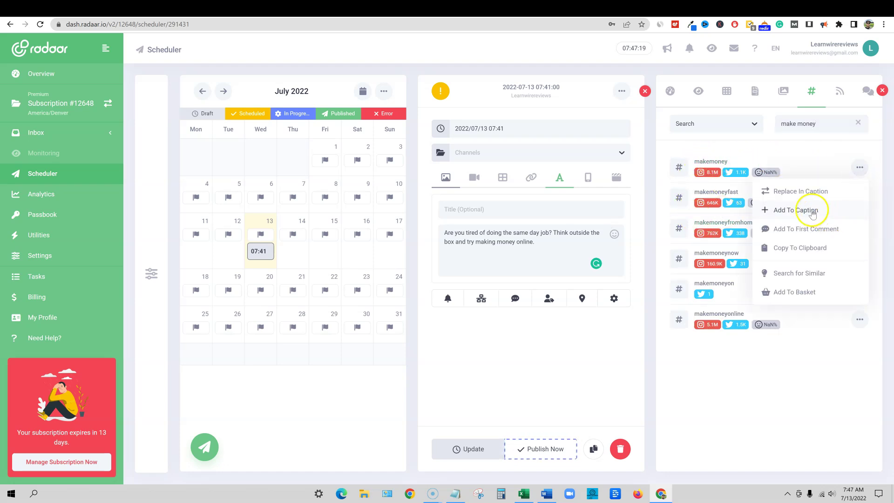
pyautogui.click(813, 212)
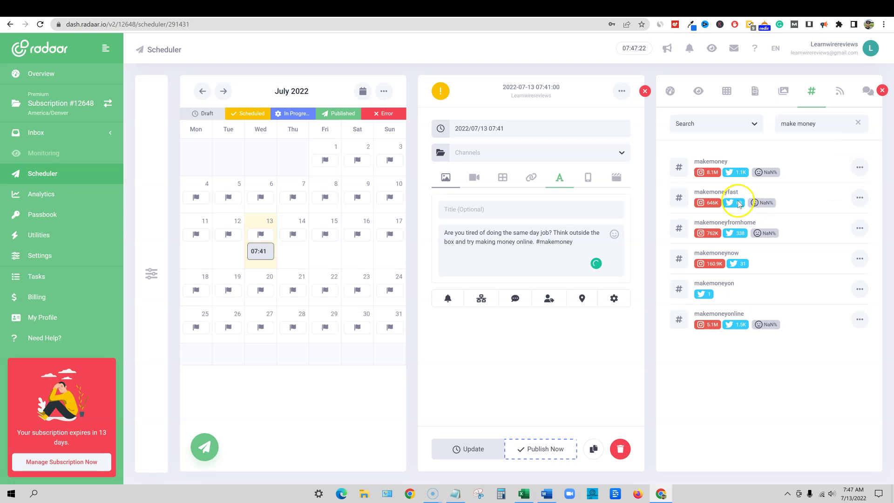
pyautogui.click(860, 198)
pyautogui.click(768, 239)
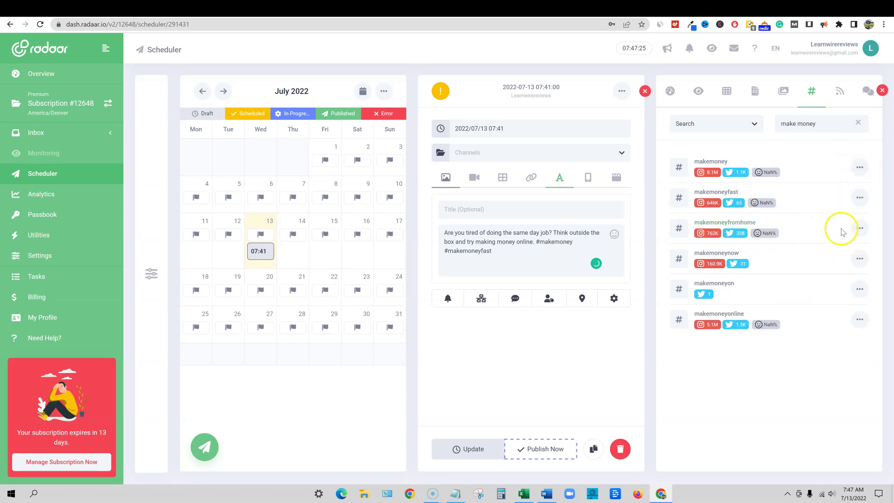
pyautogui.click(860, 227)
pyautogui.click(796, 271)
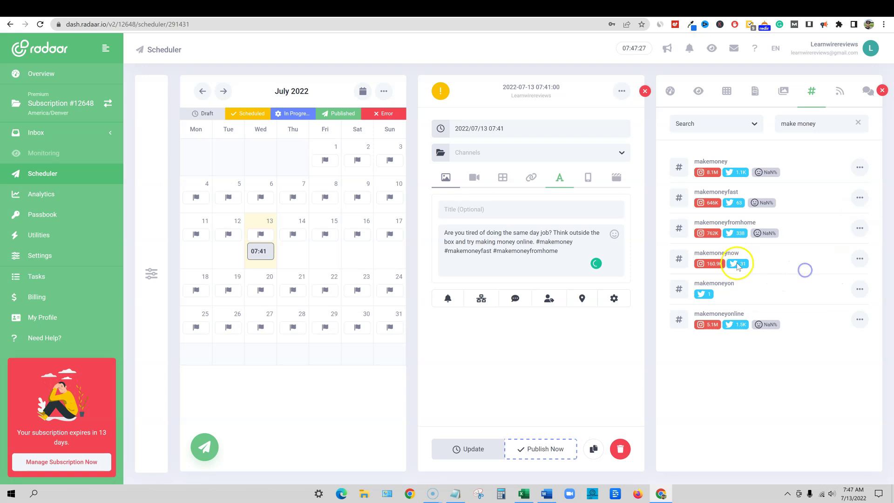
pyautogui.click(860, 260)
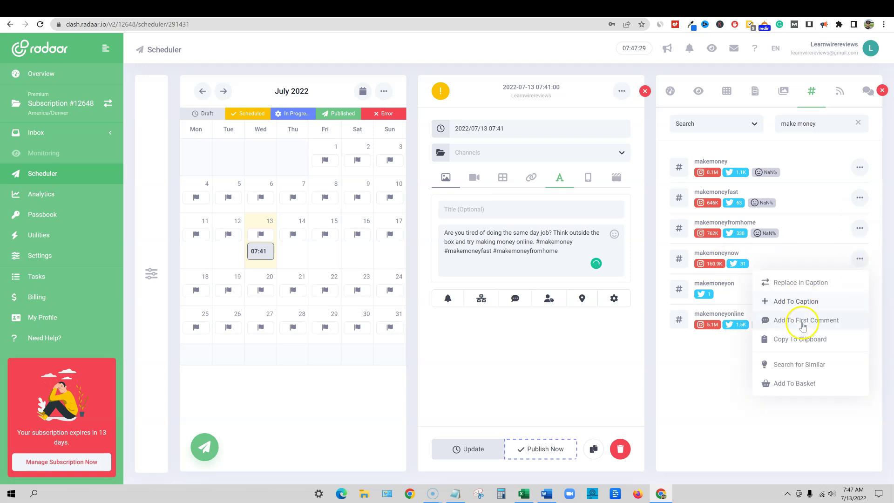
pyautogui.click(810, 303)
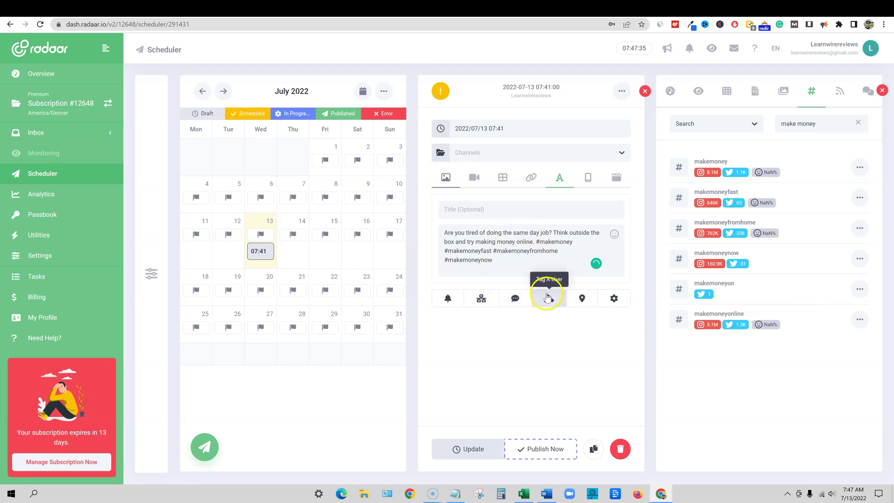
pyautogui.click(883, 91)
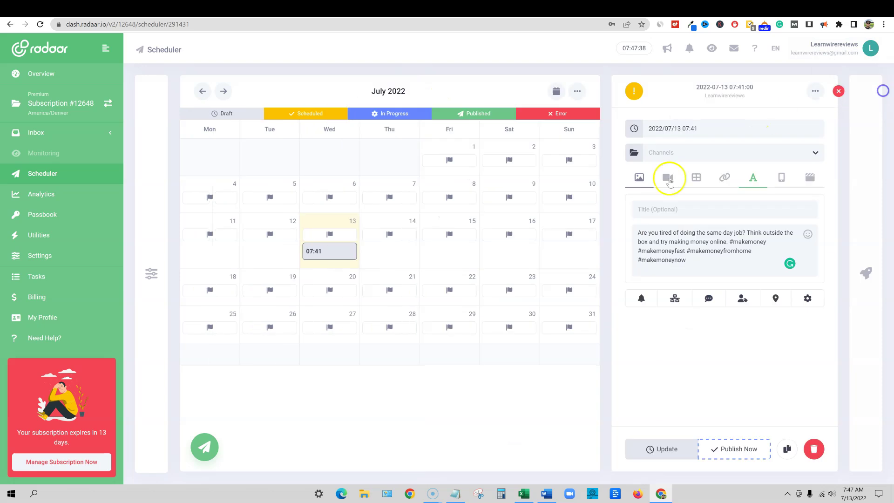
# Return the post editor to the image view and review the finished post
pyautogui.click(640, 177)
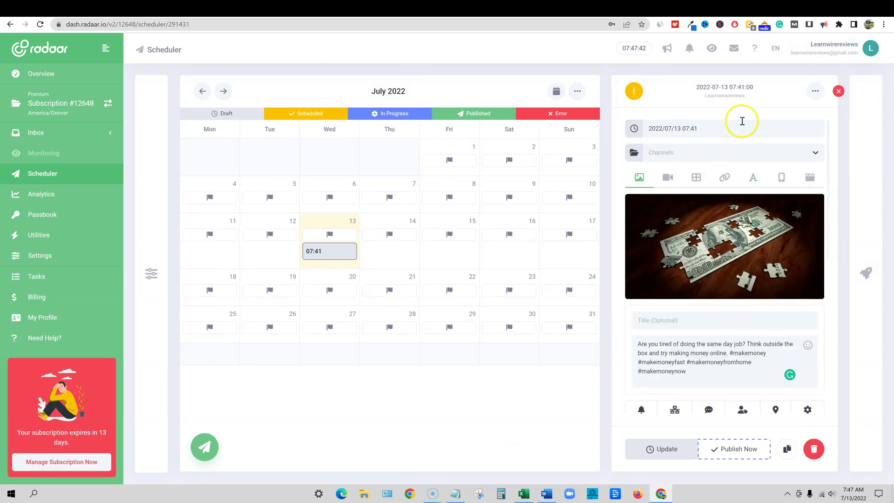
pyautogui.click(815, 92)
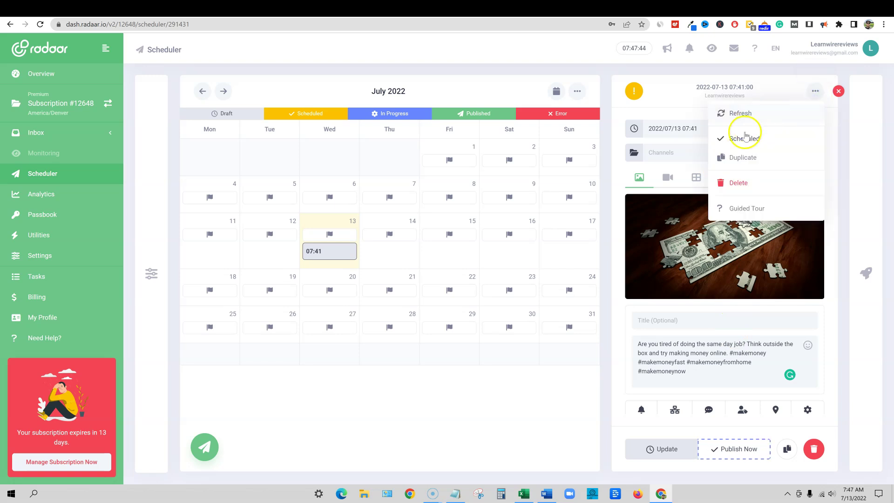
pyautogui.click(815, 90)
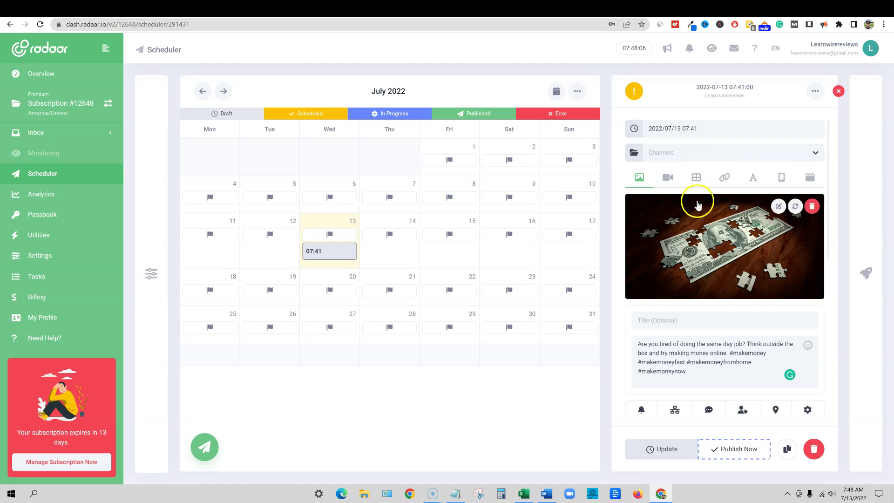
pyautogui.scroll(-1, 824, 321)
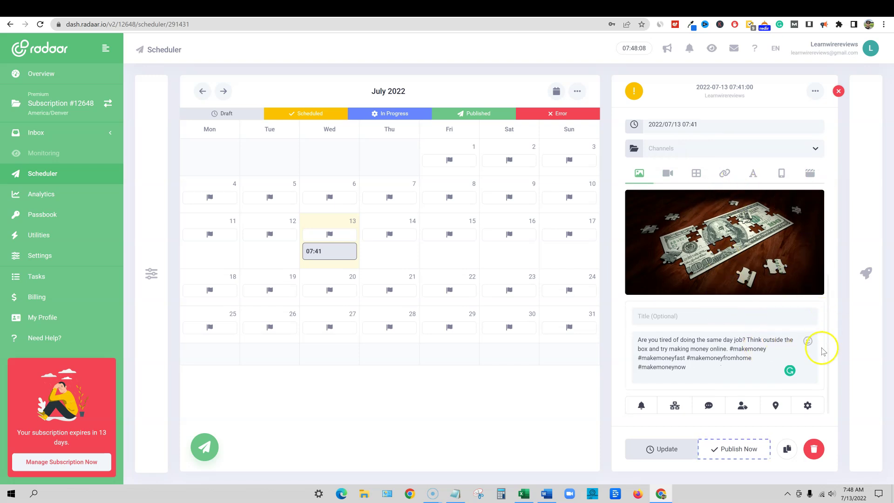
pyautogui.scroll(1, 824, 349)
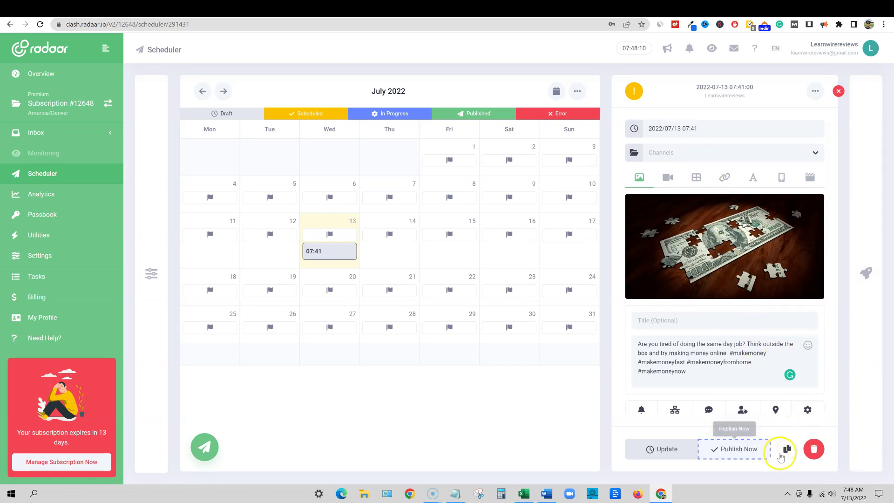
# Publish the post now to the Teach Me Money Methods Facebook page and check it in Facebook
pyautogui.click(722, 454)
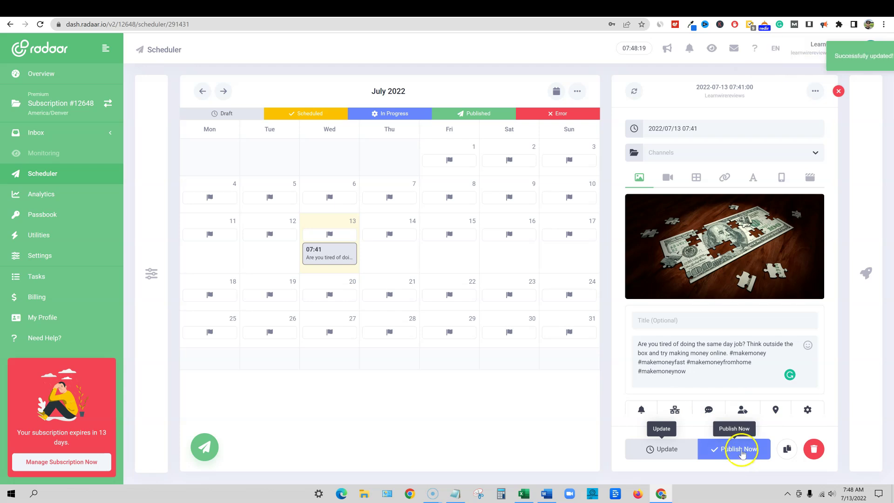
pyautogui.click(742, 454)
pyautogui.click(797, 152)
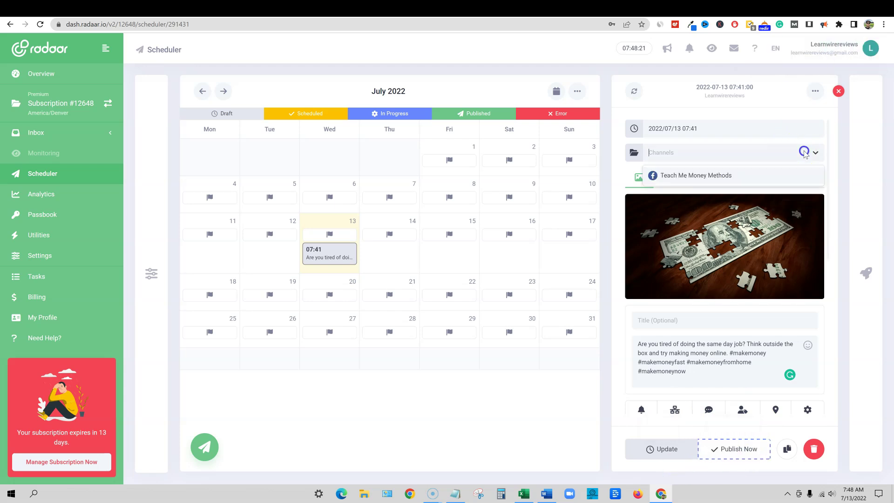
pyautogui.click(699, 173)
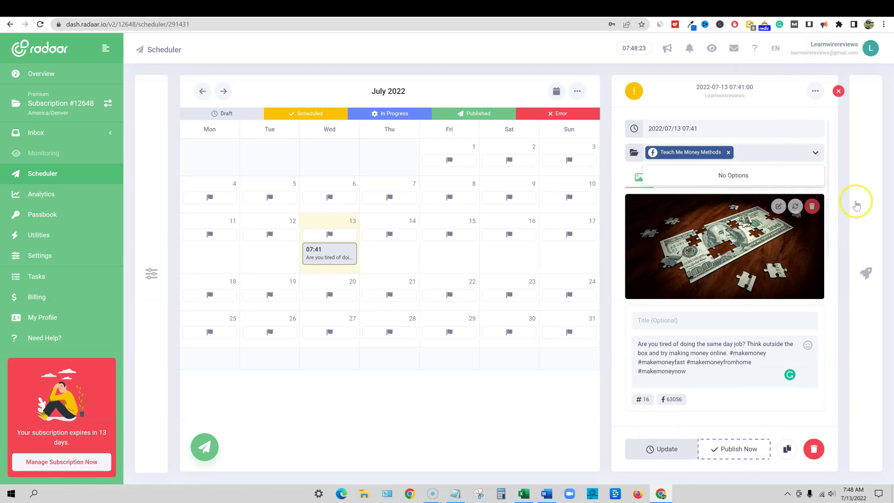
pyautogui.click(746, 456)
pyautogui.click(816, 153)
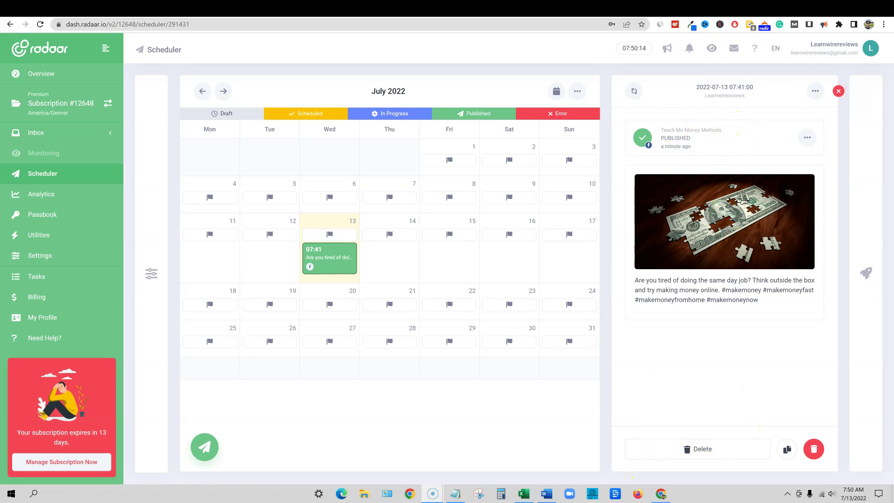
pyautogui.click(725, 9)
# Scroll the Teach Me Money Methods page to find the jigsaw-dollar post, then return to RADAAR
pyautogui.scroll(-3, 465, 237)
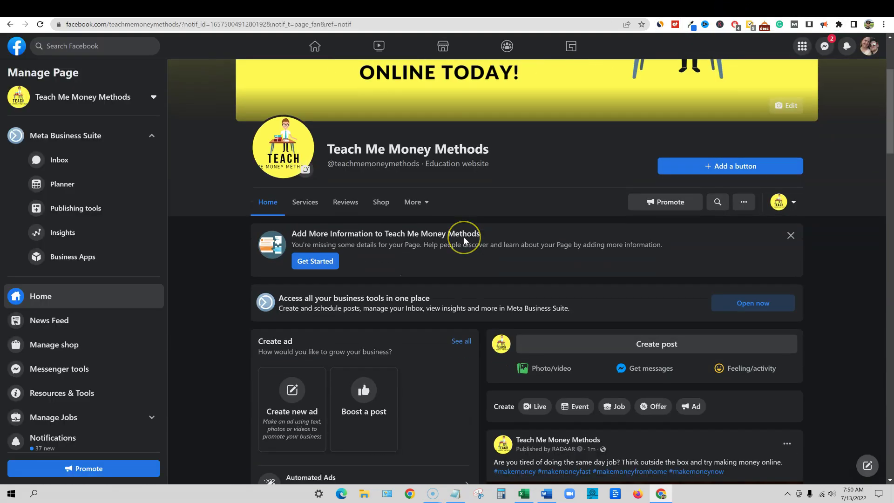
pyautogui.scroll(-6, 463, 236)
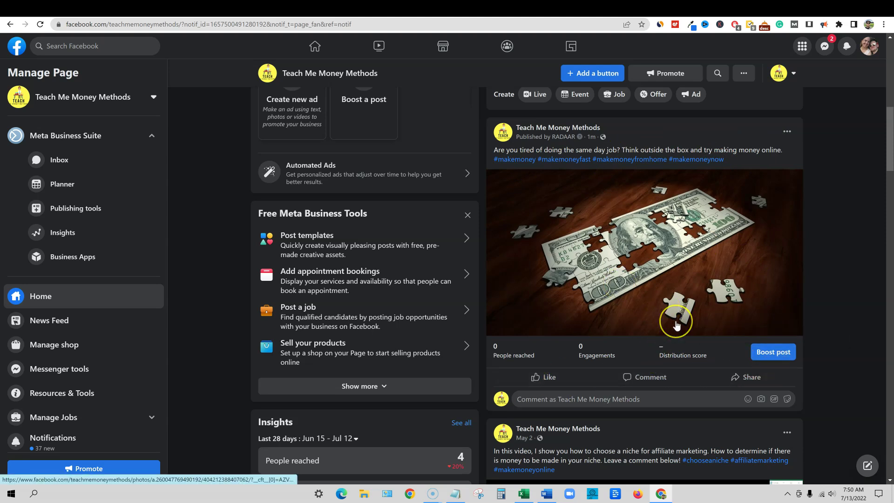
pyautogui.scroll(-3, 677, 326)
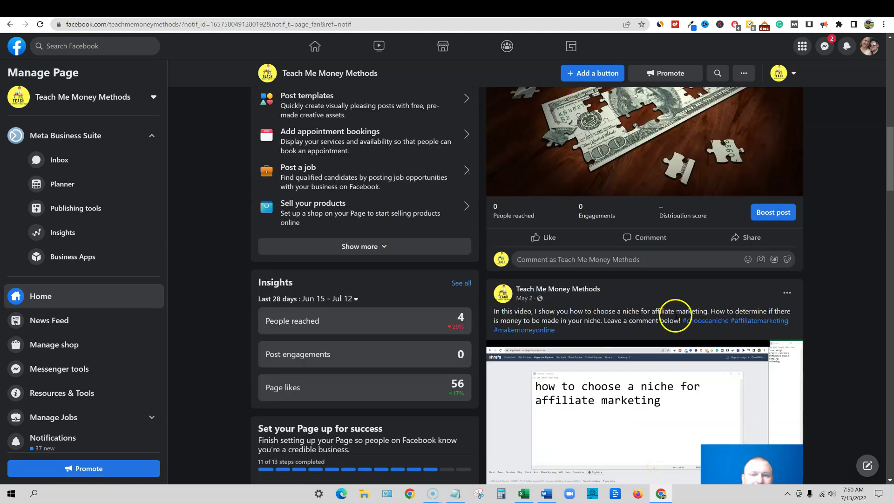
pyautogui.scroll(10, 677, 316)
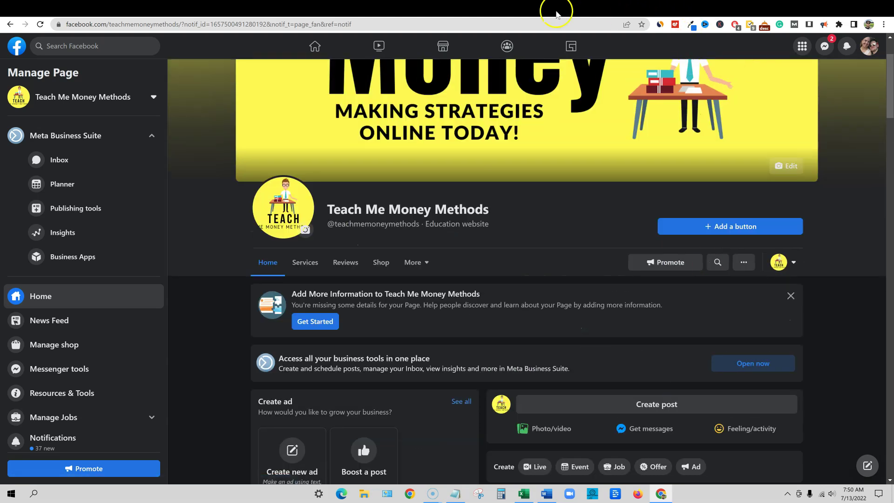
pyautogui.click(478, 9)
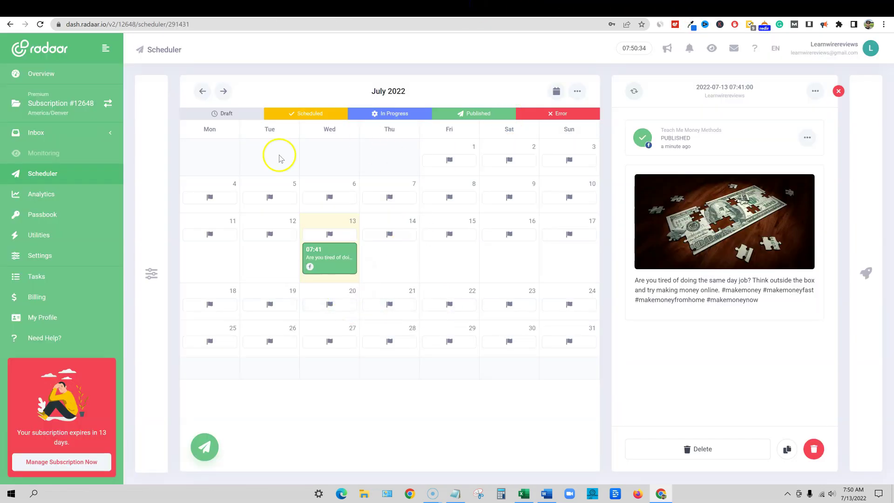
# Check the holidays listed for July 14, 15 and 16, then bring up the new-post options
pyautogui.moveTo(326, 236)
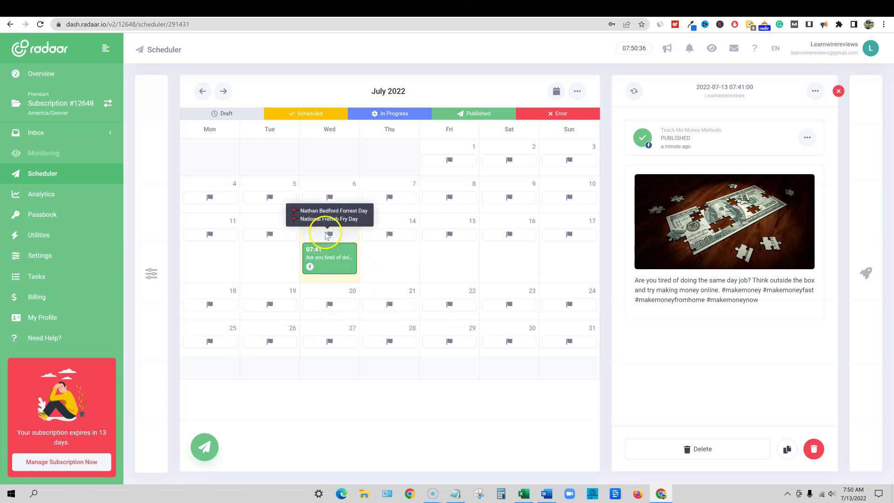
pyautogui.click(393, 237)
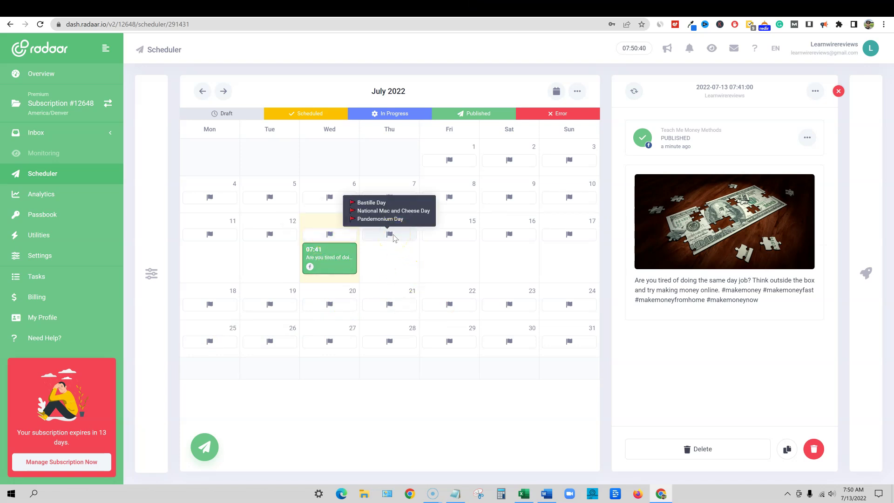
pyautogui.click(454, 240)
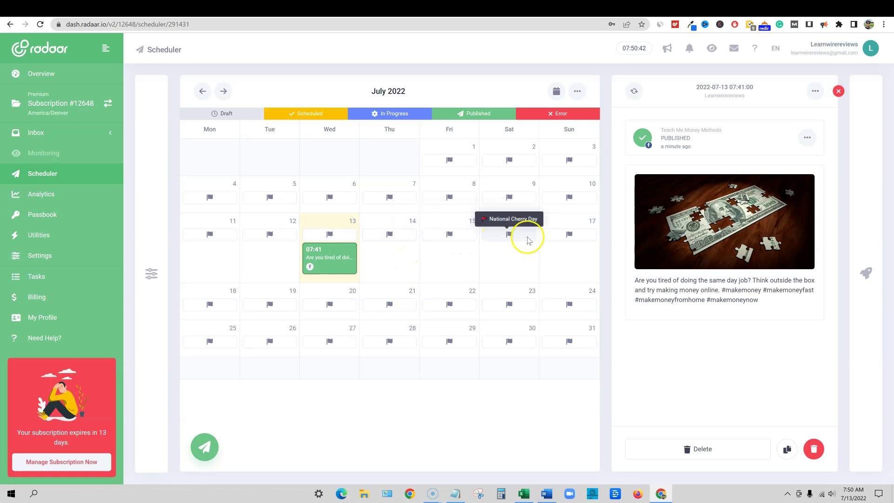
pyautogui.moveTo(572, 241)
pyautogui.click(509, 238)
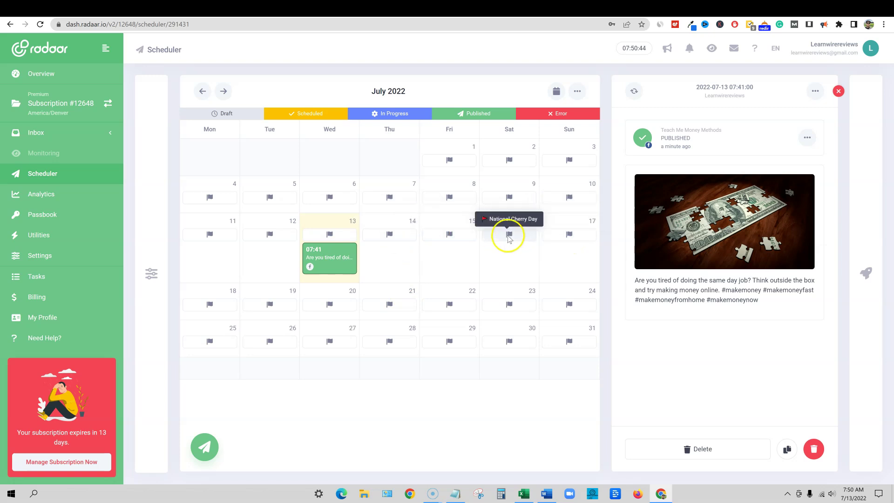
pyautogui.click(490, 275)
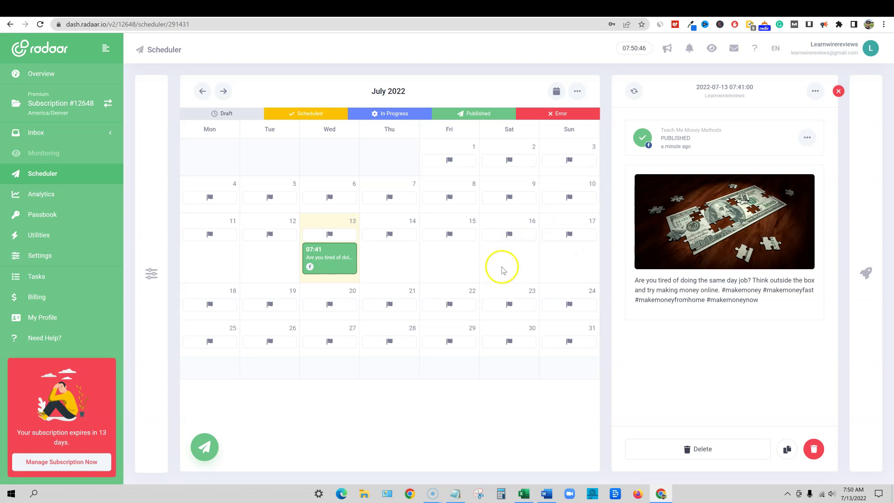
pyautogui.click(526, 255)
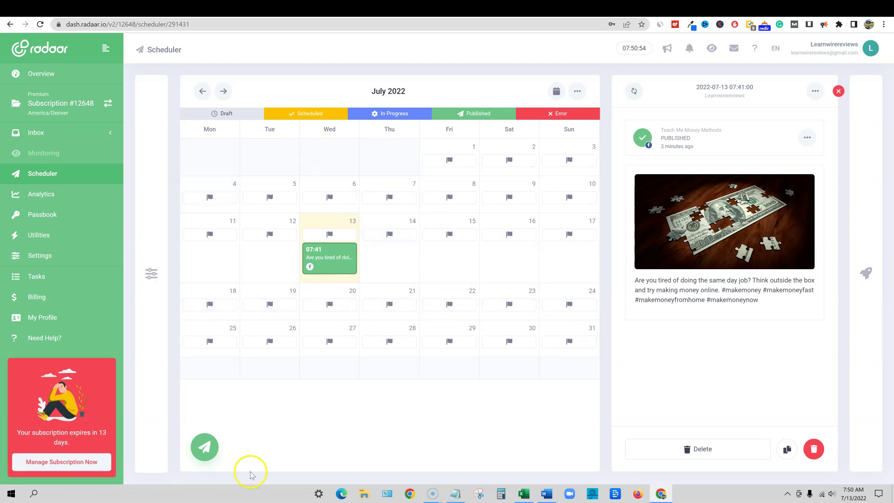
pyautogui.click(205, 447)
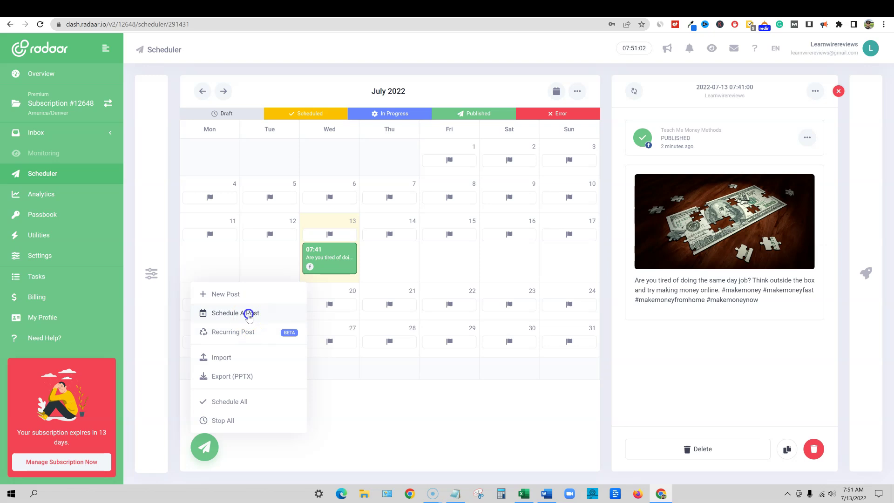
# Add a 07:51 post for Teach Me Money Methods, assigned to the account's user
pyautogui.click(249, 315)
pyautogui.click(355, 247)
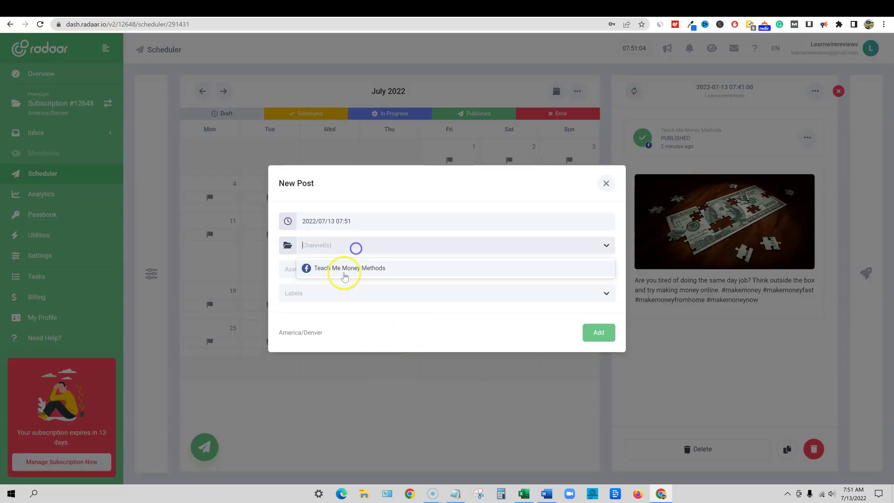
pyautogui.click(344, 275)
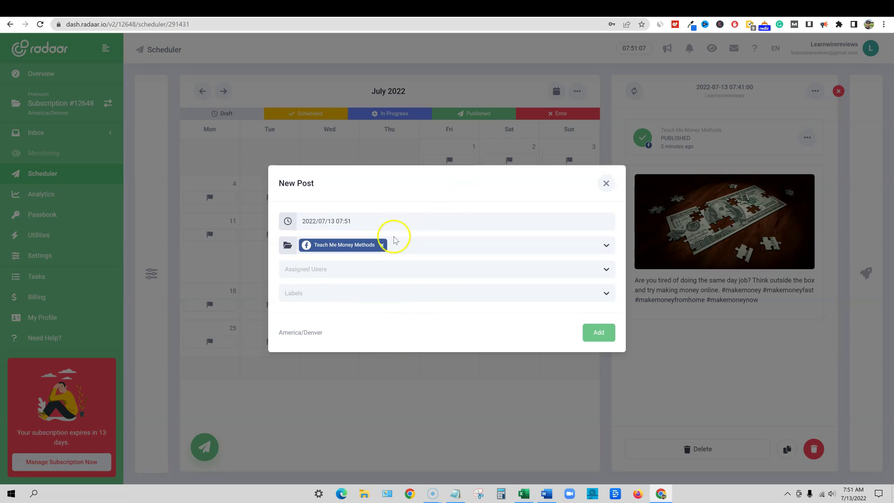
pyautogui.click(324, 270)
pyautogui.click(356, 291)
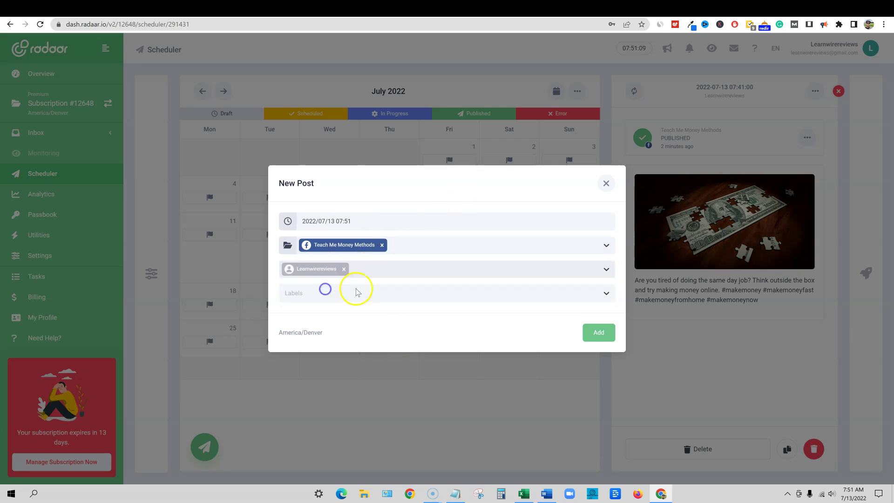
pyautogui.click(307, 297)
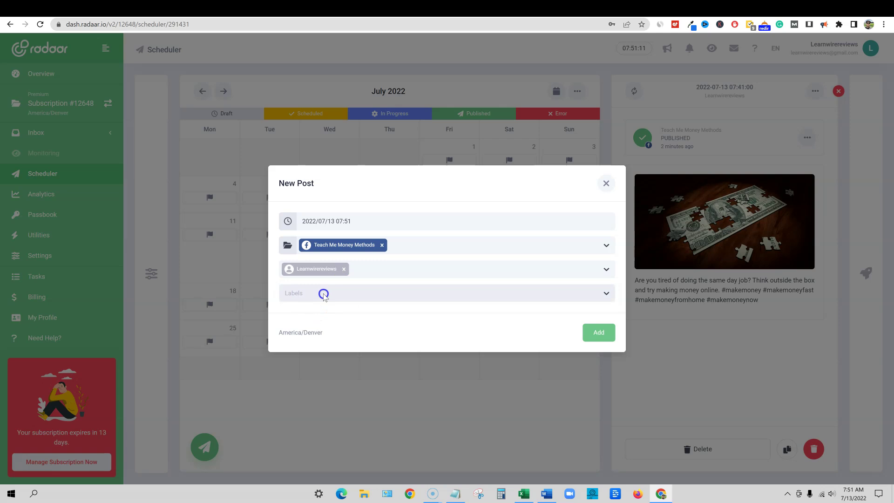
pyautogui.click(599, 335)
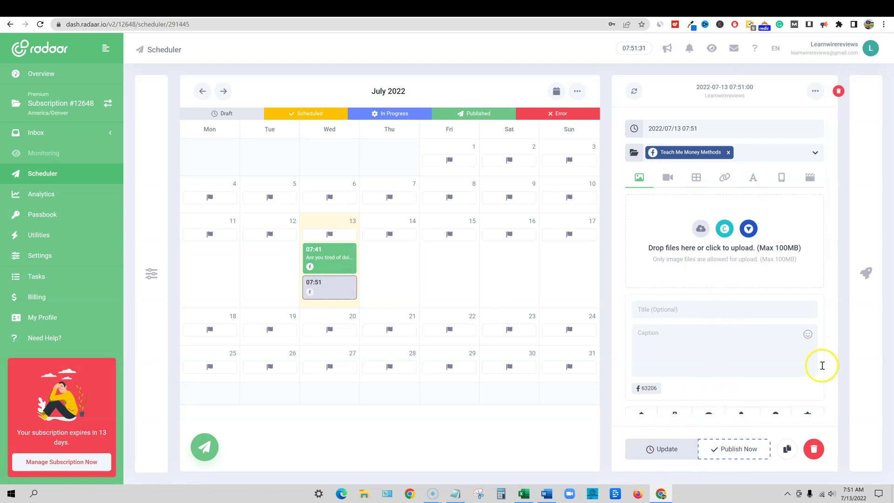
# Delete the empty 07:51 post and start scheduling another new post
pyautogui.click(813, 449)
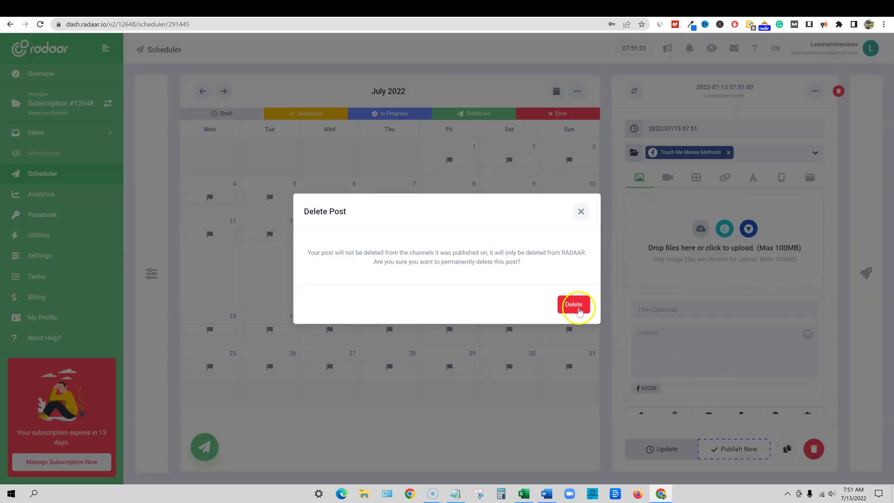
pyautogui.click(577, 307)
pyautogui.click(300, 446)
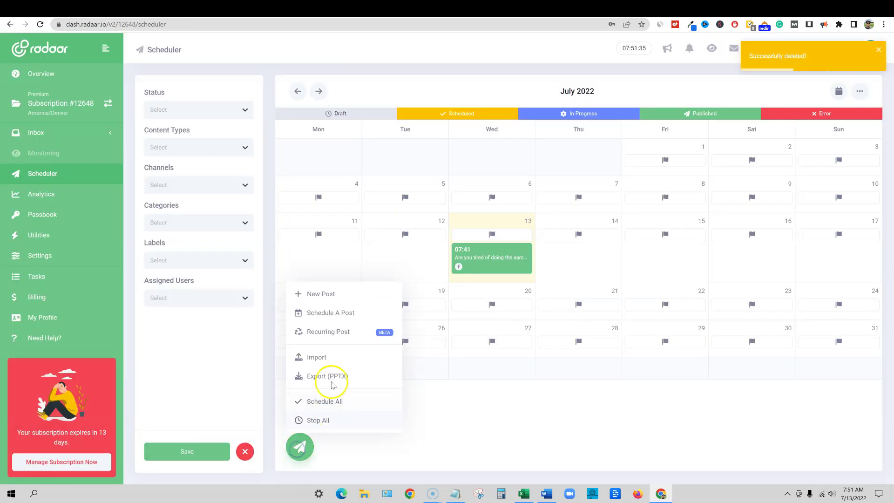
pyautogui.click(329, 313)
# Set the new post's time to 09:00 on 2022/07/13
pyautogui.click(341, 222)
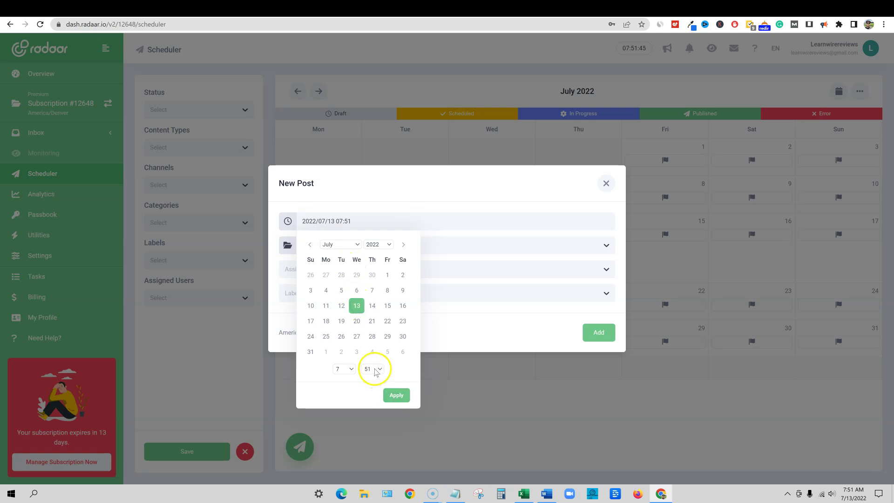
pyautogui.click(351, 369)
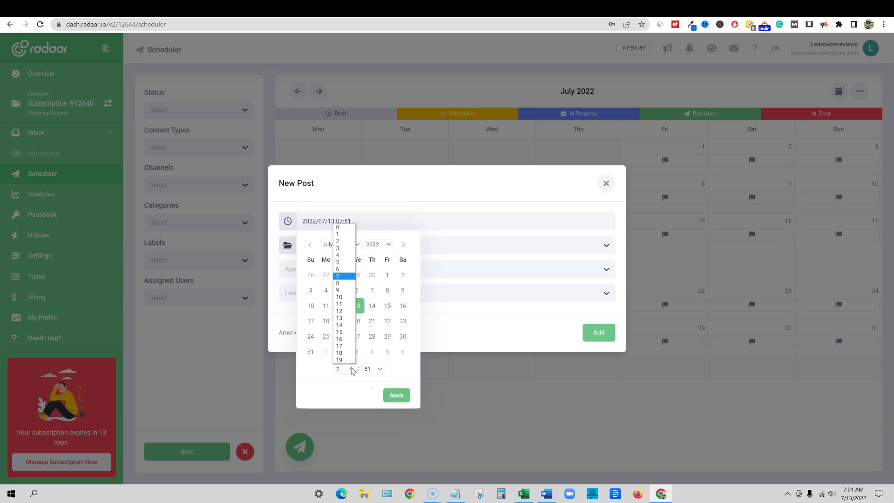
pyautogui.click(349, 318)
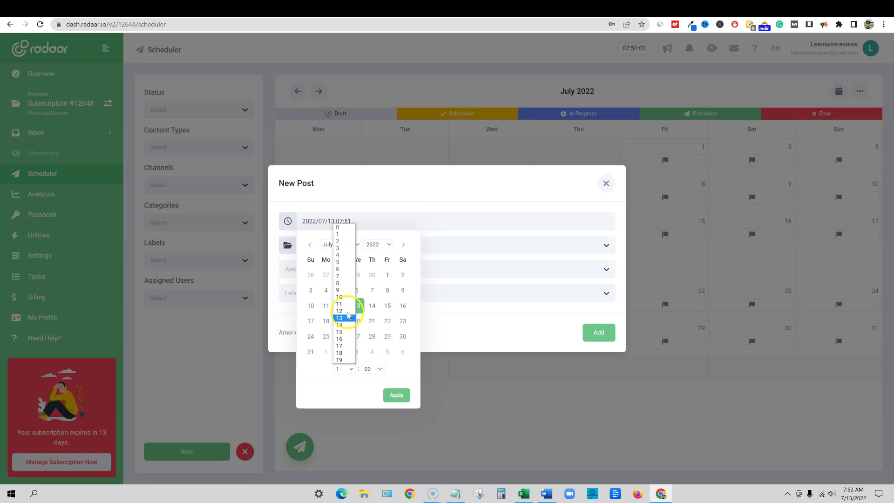
pyautogui.click(447, 192)
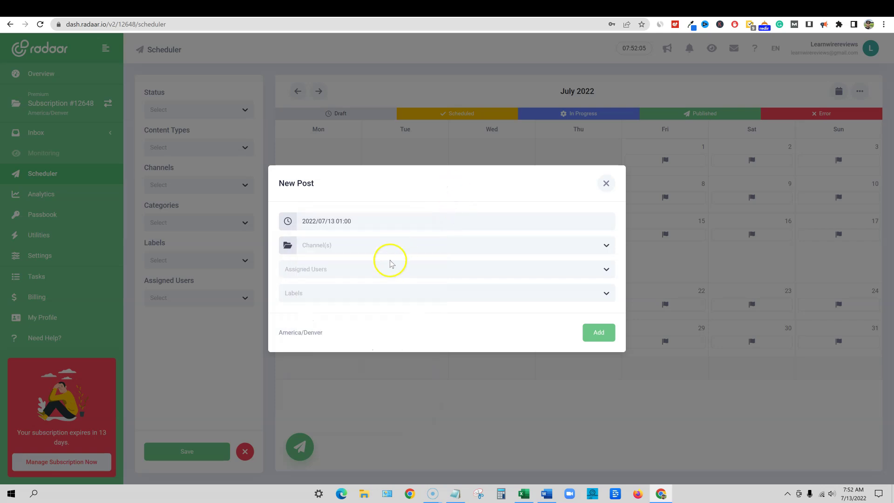
pyautogui.click(362, 223)
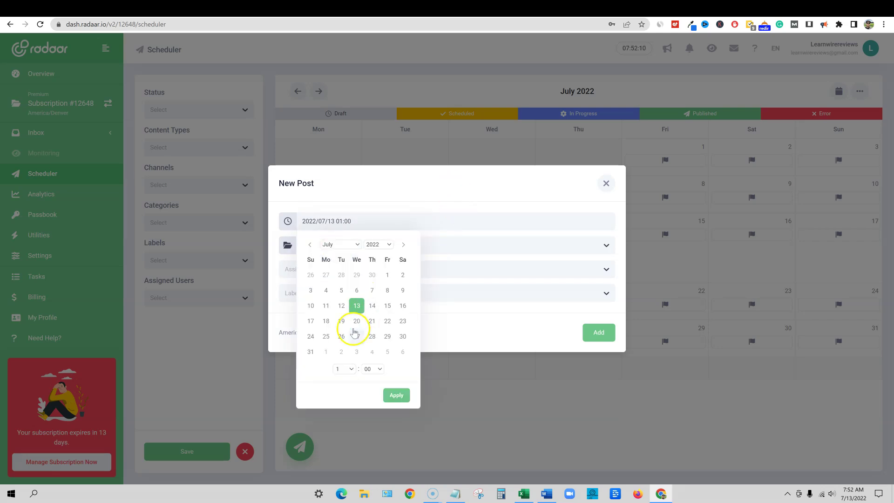
pyautogui.click(352, 369)
pyautogui.press('9')
pyautogui.click(392, 369)
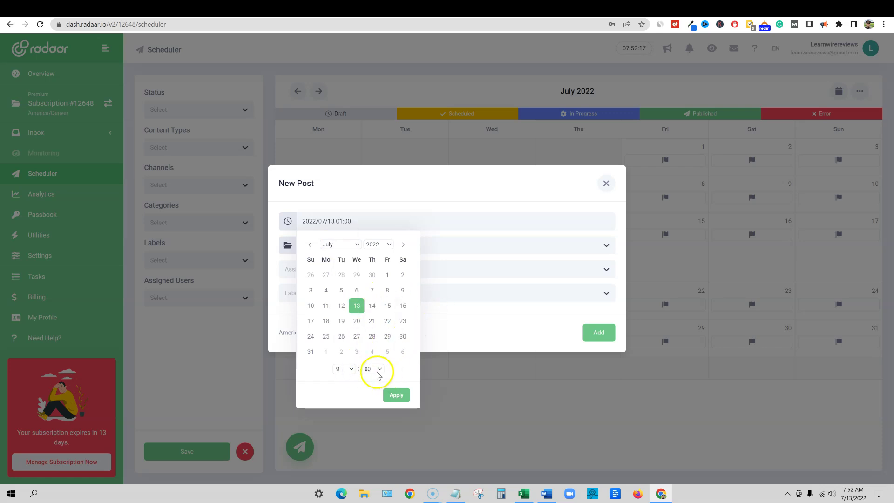
pyautogui.click(397, 395)
# Choose Teach Me Money Methods as channel, assign the account's user, and add the post
pyautogui.click(359, 245)
pyautogui.click(340, 269)
pyautogui.click(454, 268)
pyautogui.click(479, 187)
pyautogui.click(593, 332)
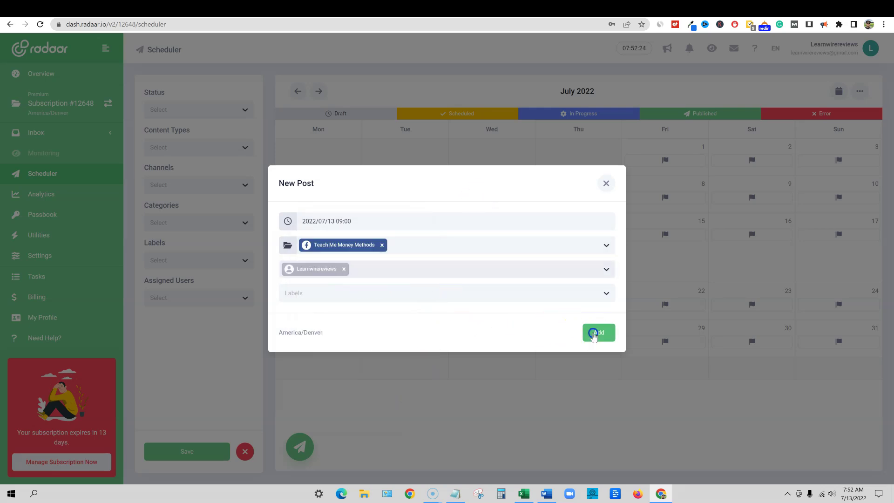
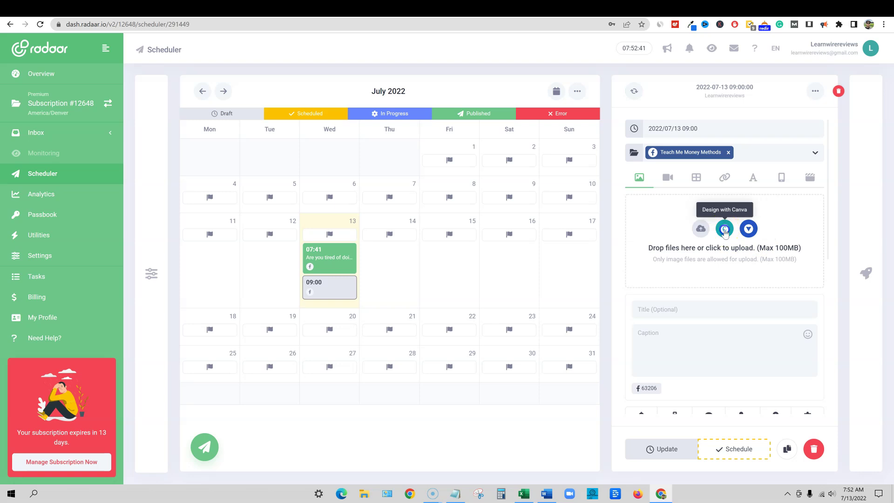
# Start a blank 940×788px Facebook Post design in Canva from the post panel
pyautogui.click(726, 236)
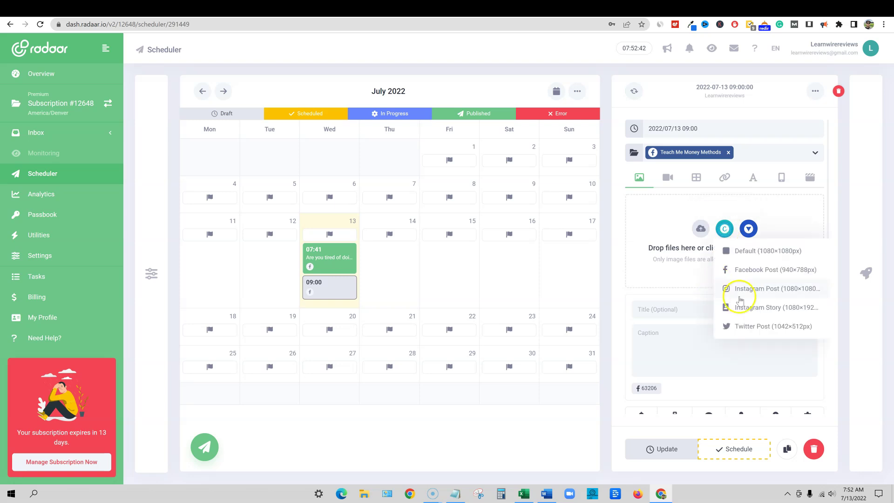
pyautogui.click(768, 273)
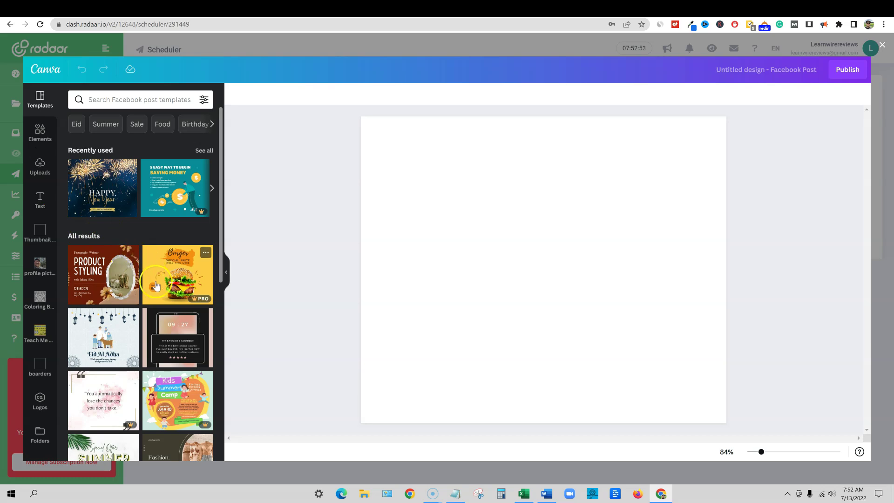
pyautogui.scroll(-6, 174, 279)
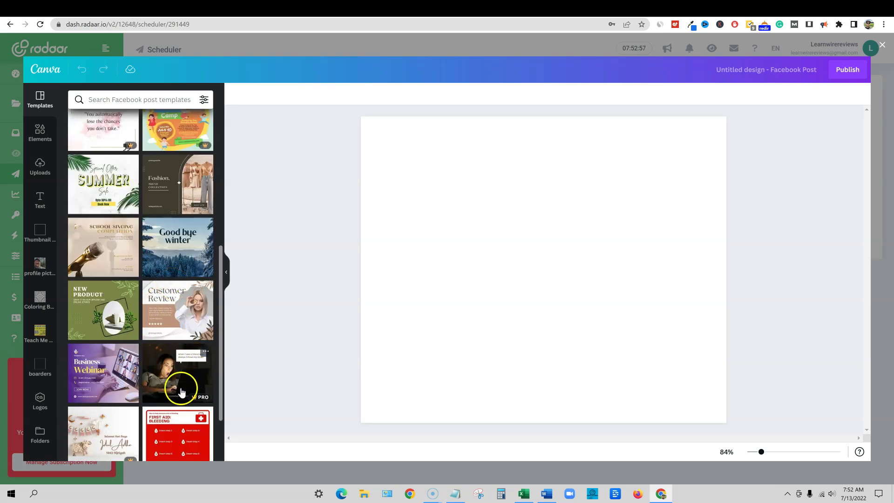
pyautogui.scroll(6, 183, 380)
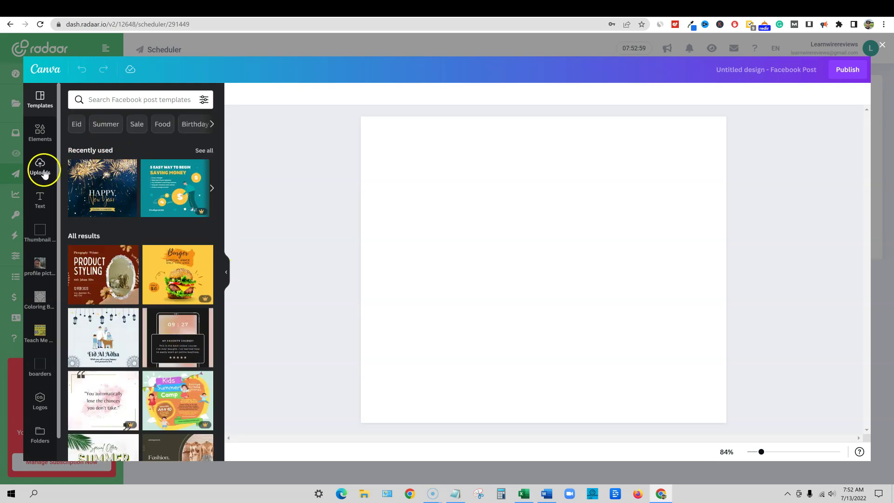
pyautogui.click(40, 132)
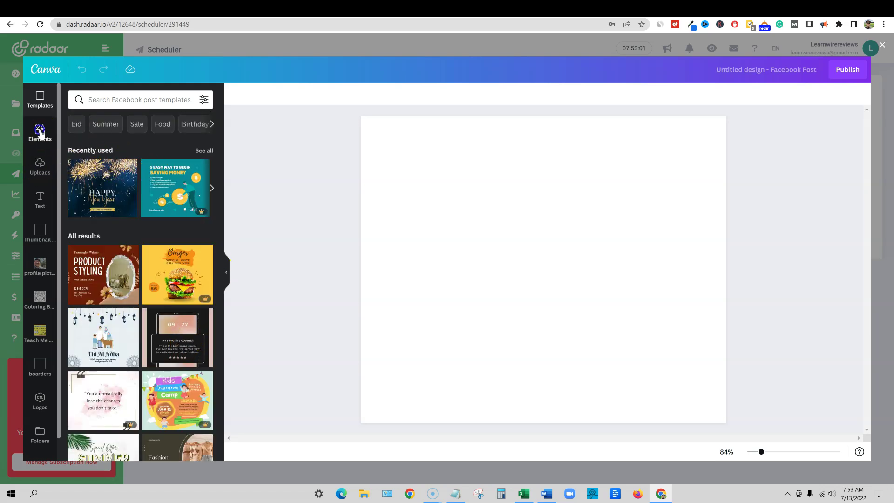
# Search Canva elements for 'make money' and filter the results to free items
pyautogui.click(121, 100)
pyautogui.write('m')
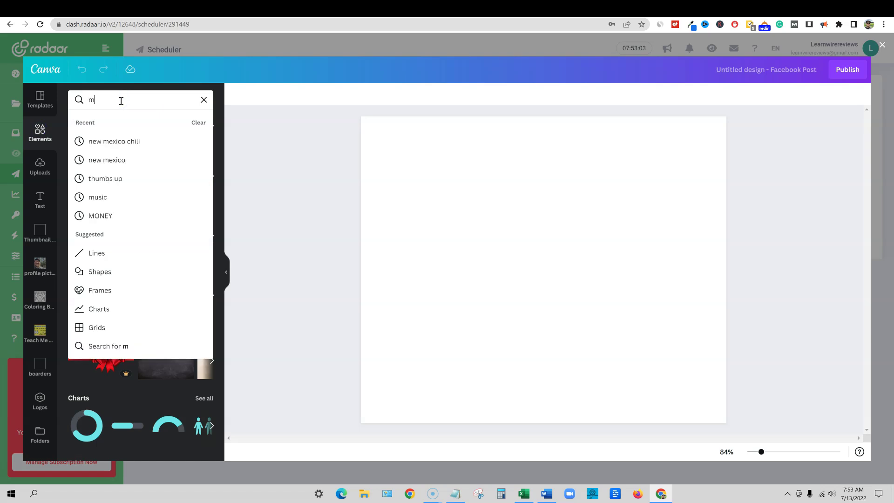
pyautogui.write('ake money')
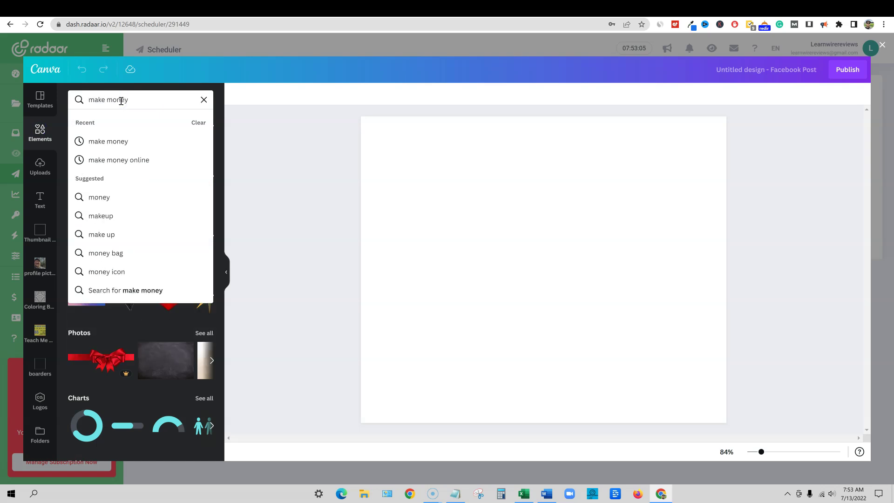
pyautogui.press('Return')
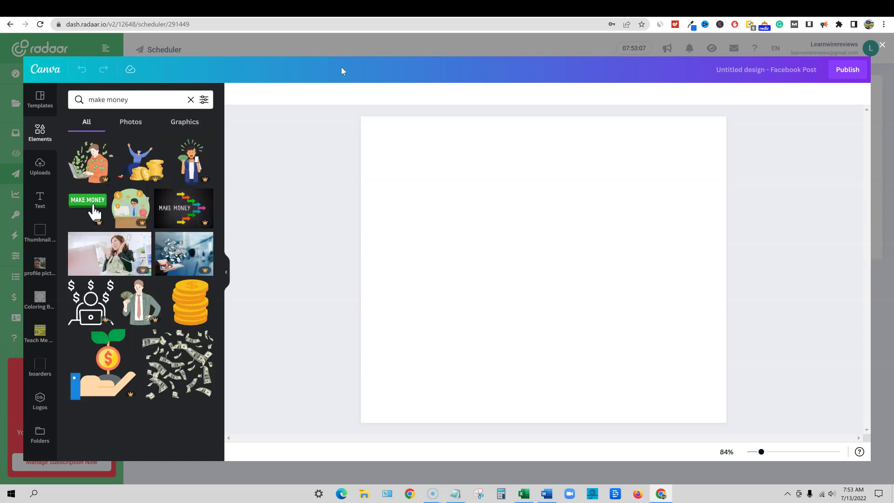
pyautogui.click(204, 100)
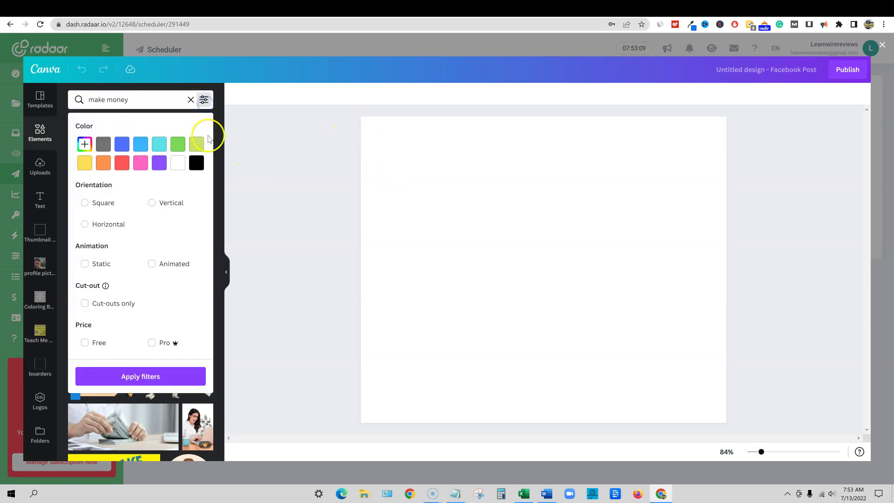
pyautogui.click(85, 342)
pyautogui.click(132, 377)
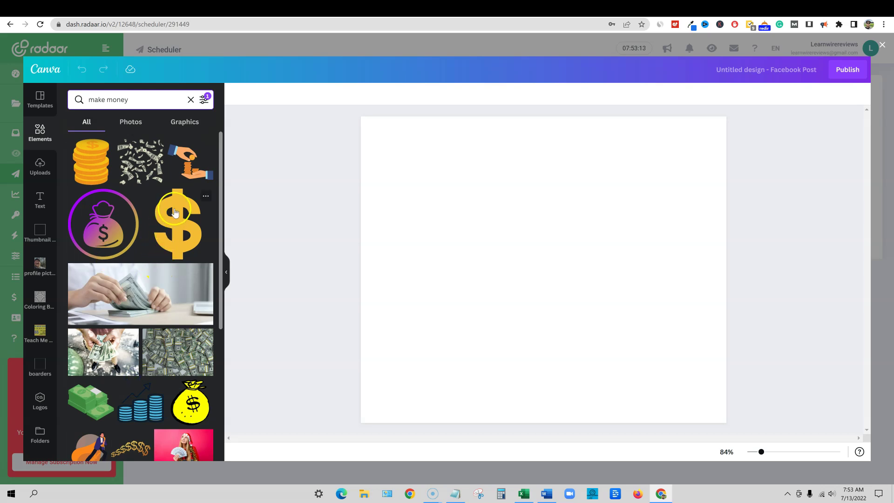
# Browse the free make-money elements, then close Canva with the design still blank
pyautogui.scroll(-2, 194, 310)
pyautogui.scroll(-7, 194, 309)
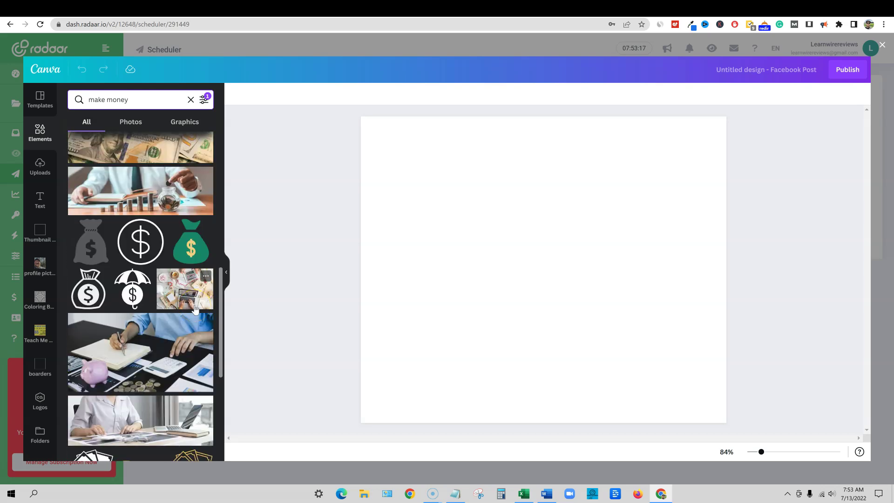
pyautogui.scroll(-1, 195, 310)
pyautogui.scroll(-5, 177, 339)
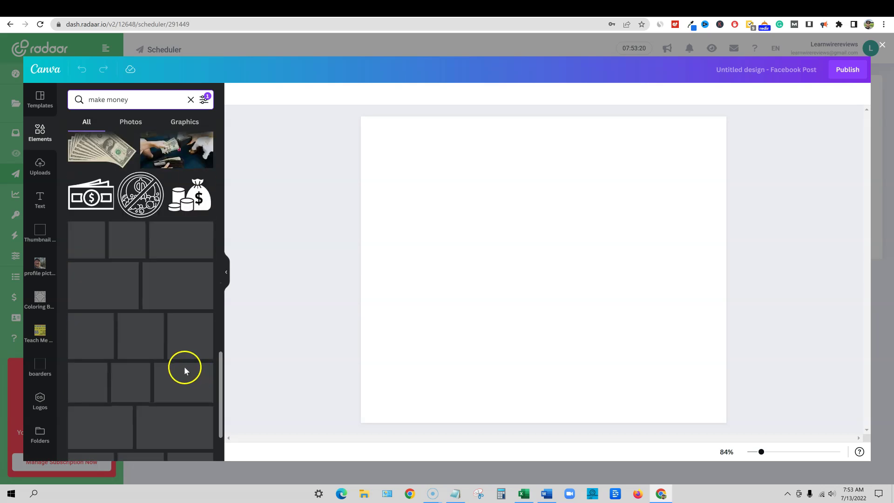
pyautogui.scroll(10, 172, 360)
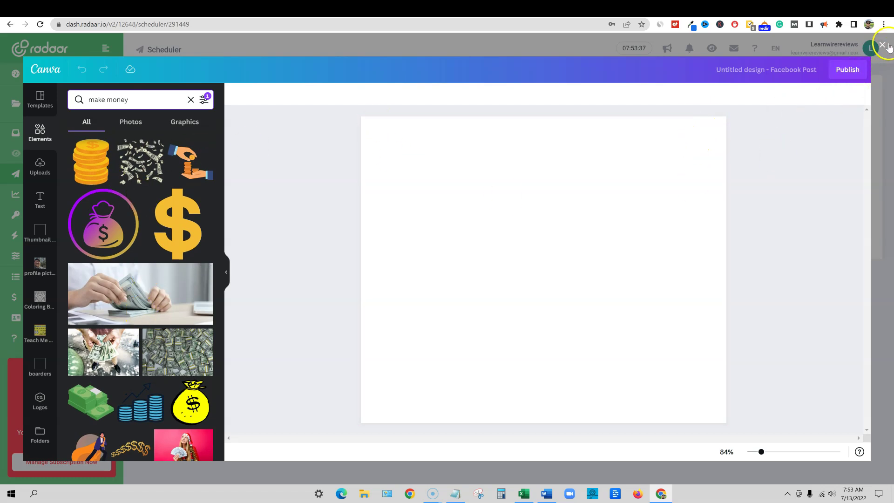
pyautogui.click(886, 46)
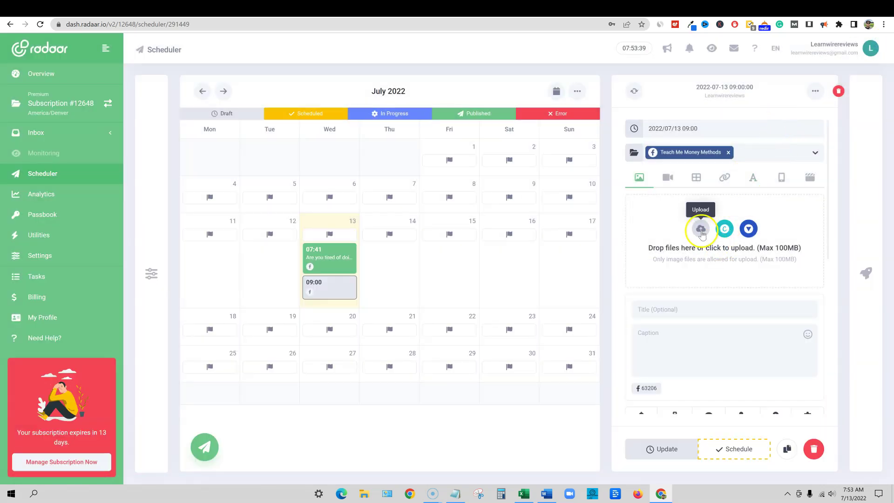
# Find the Unsplash cash-fan photo in the Stock Library and open it in the Photo Editor
pyautogui.click(701, 229)
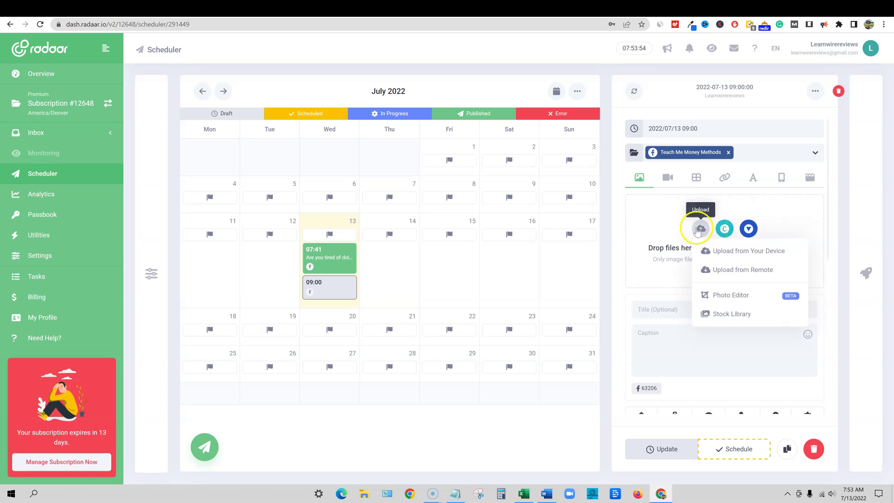
pyautogui.click(732, 315)
pyautogui.click(375, 153)
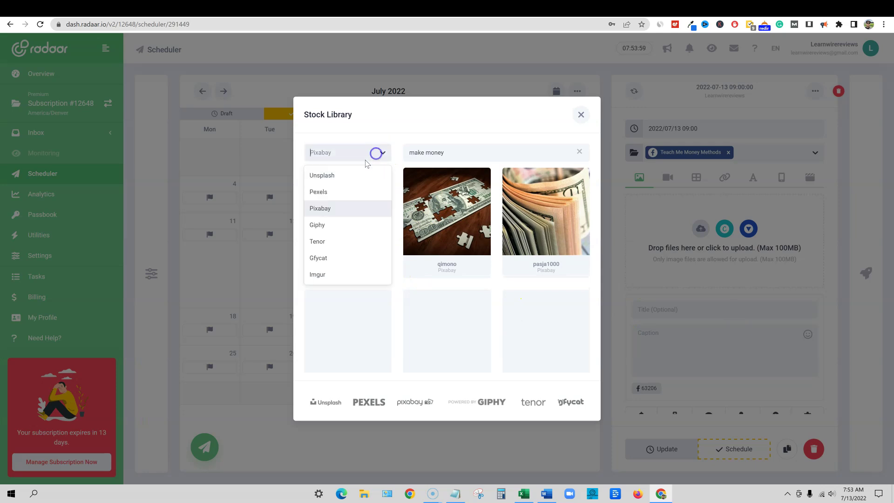
pyautogui.click(340, 179)
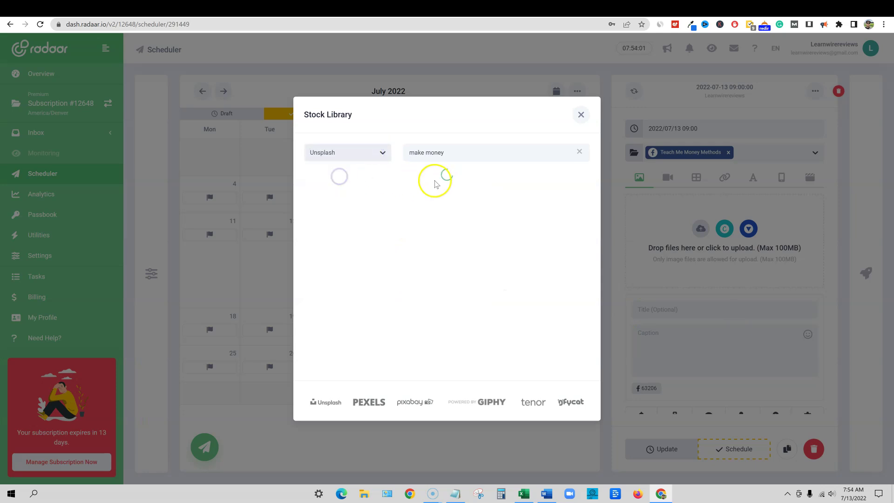
pyautogui.scroll(-1, 515, 314)
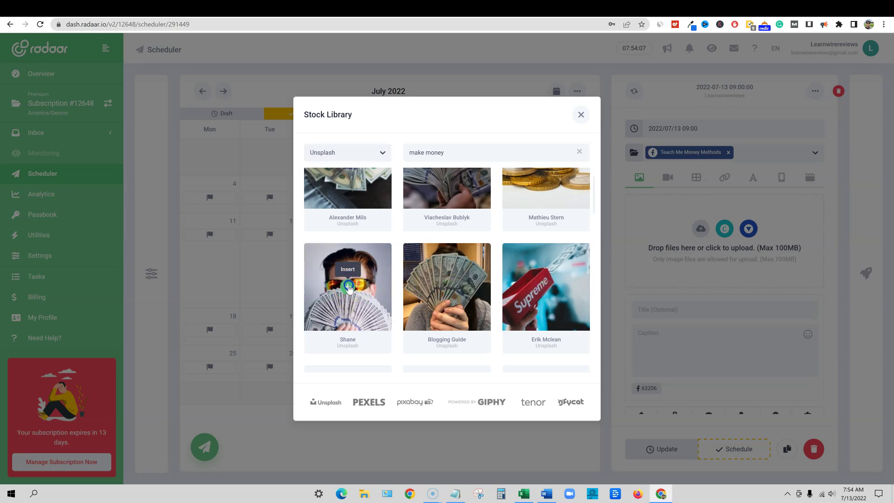
pyautogui.click(349, 287)
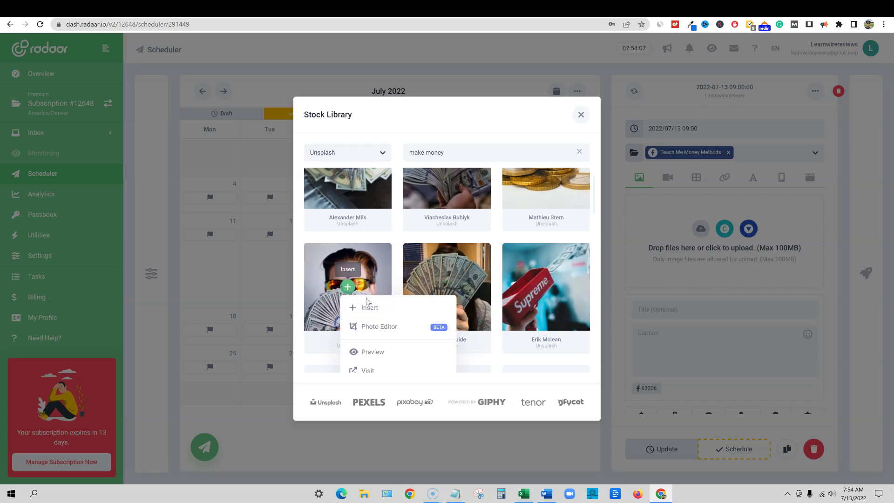
pyautogui.click(391, 330)
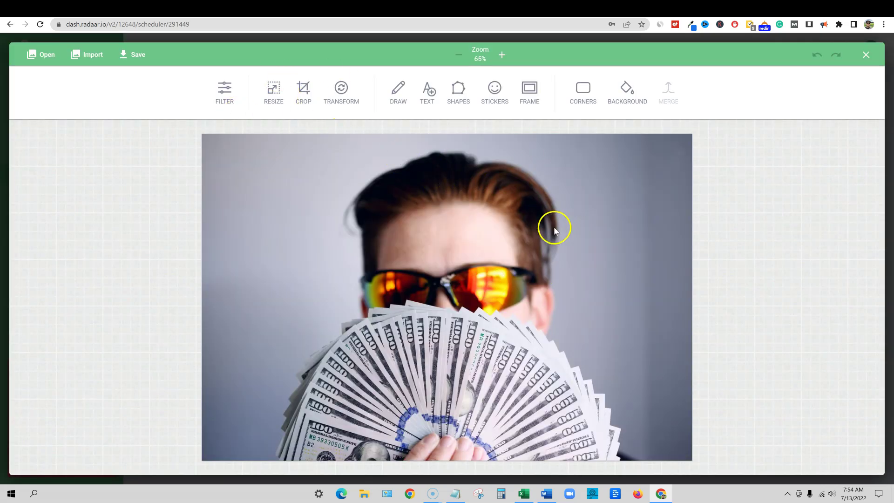
# Try a palm-island sticker from the Beach set, then discard it and close the editor
pyautogui.click(647, 278)
pyautogui.click(495, 94)
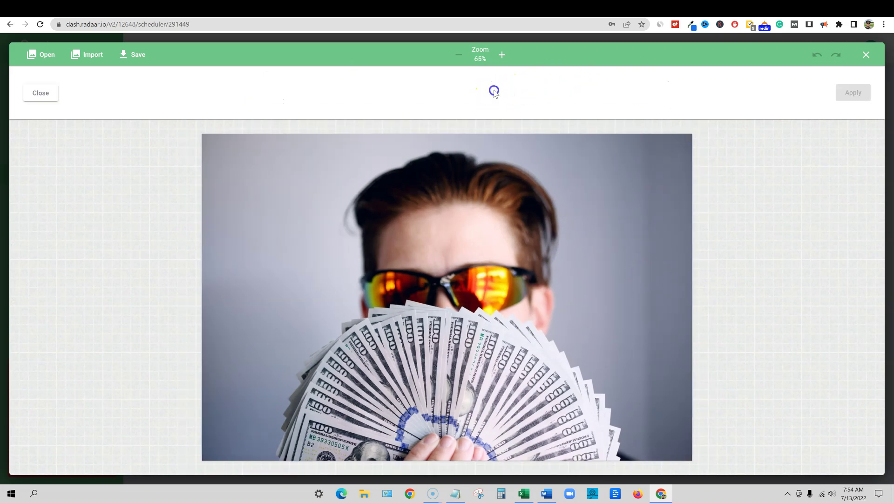
pyautogui.click(294, 94)
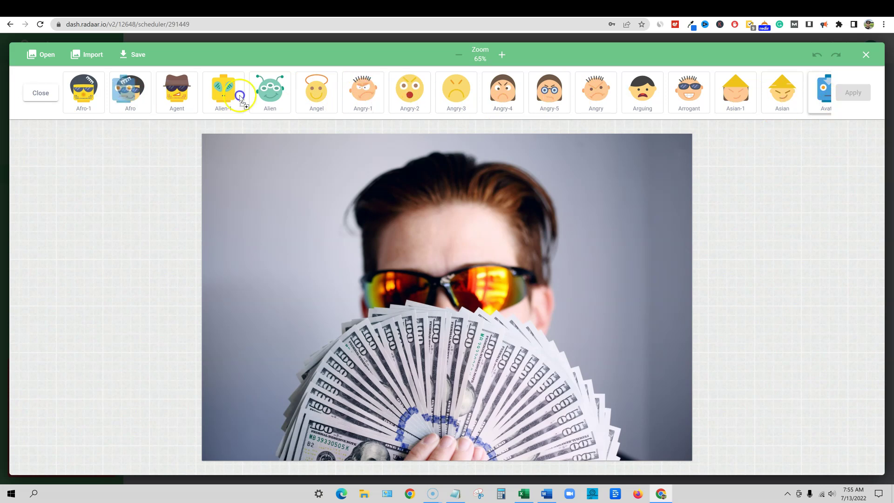
pyautogui.click(853, 95)
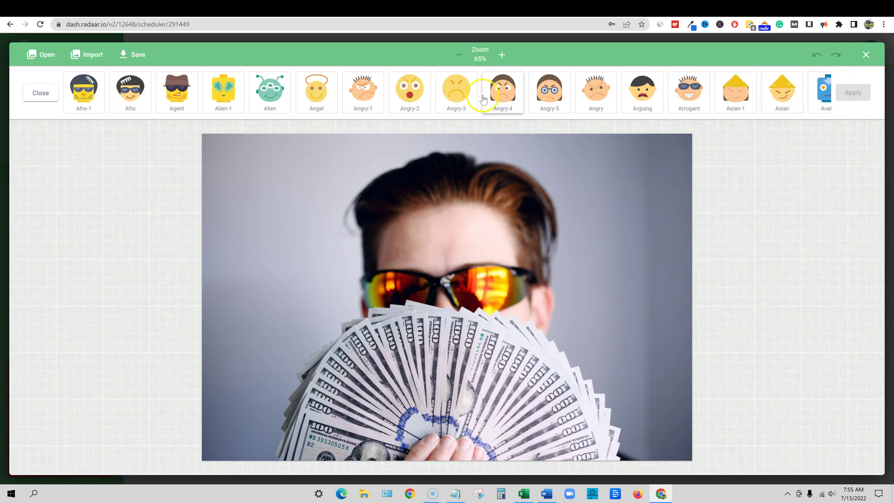
pyautogui.click(39, 90)
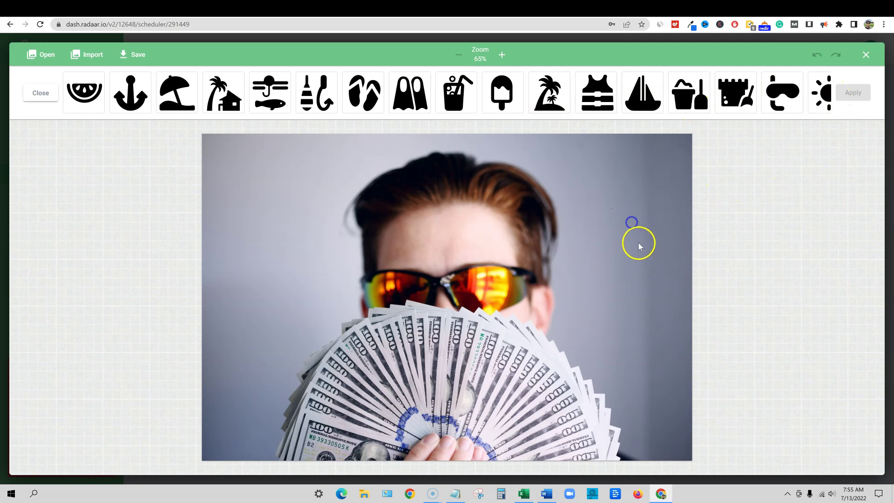
pyautogui.click(554, 113)
pyautogui.moveTo(464, 289); pyautogui.dragTo(649, 208)
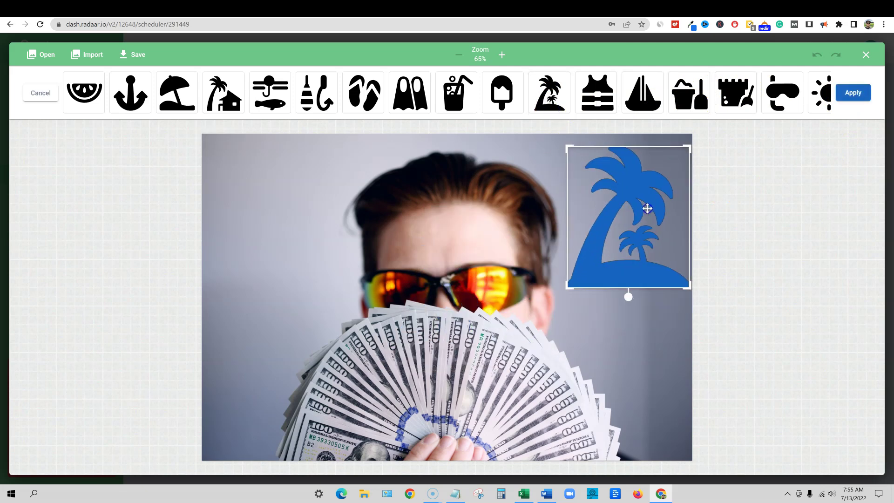
pyautogui.click(771, 216)
pyautogui.click(41, 93)
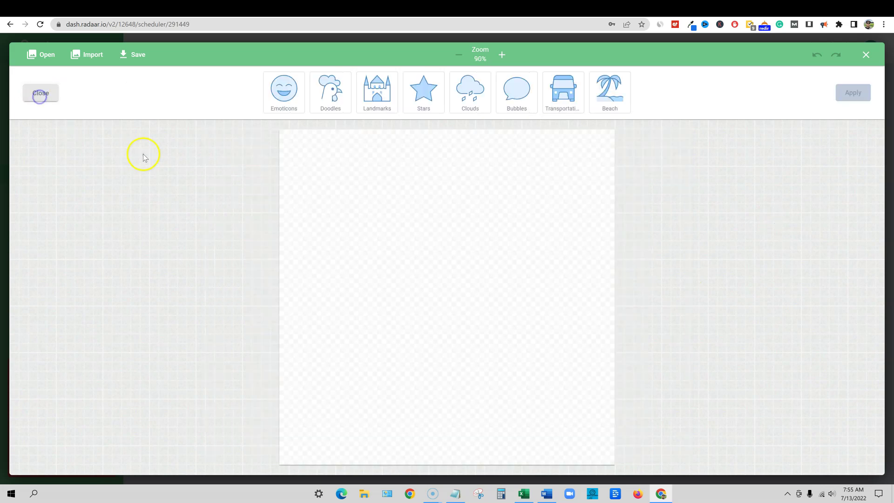
pyautogui.click(866, 54)
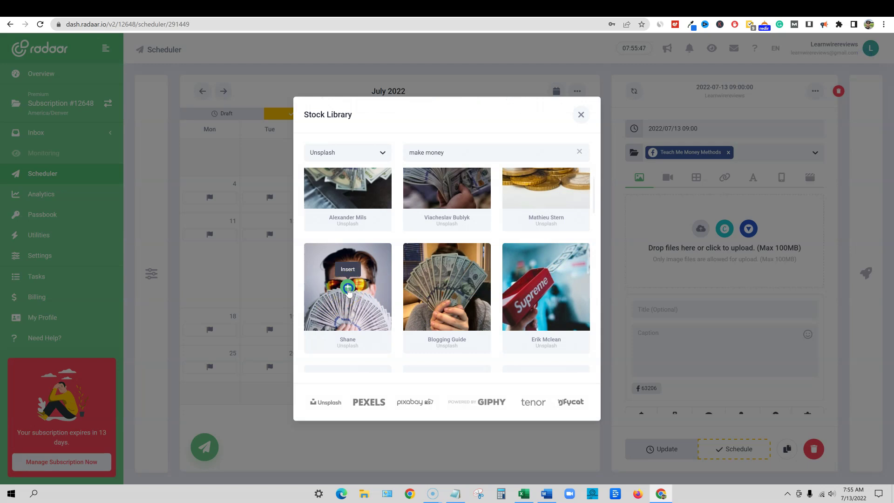
# Reopen the cash-fan photo and place a Beach palm-island sticker at its top-right
pyautogui.click(348, 287)
pyautogui.click(378, 328)
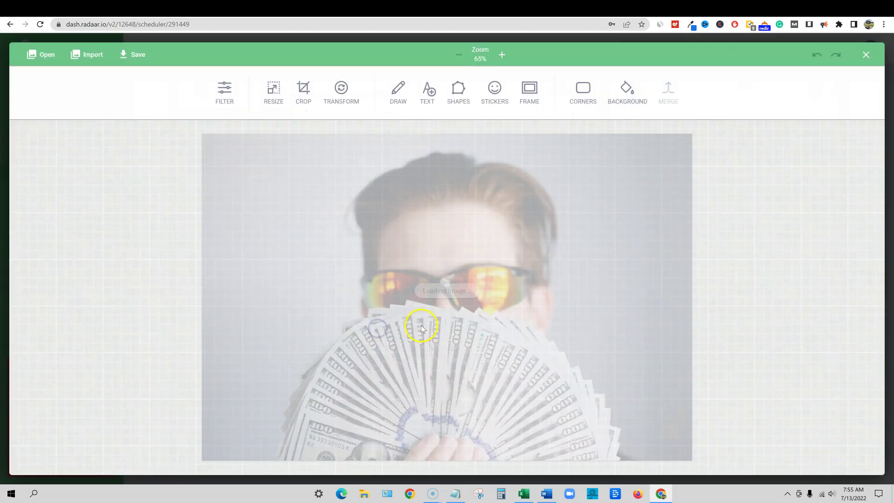
pyautogui.click(599, 94)
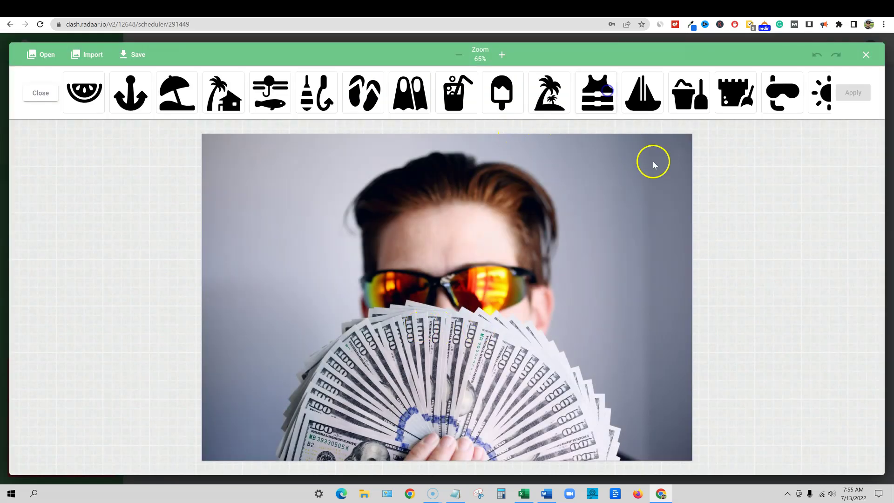
pyautogui.moveTo(549, 96); pyautogui.dragTo(642, 208)
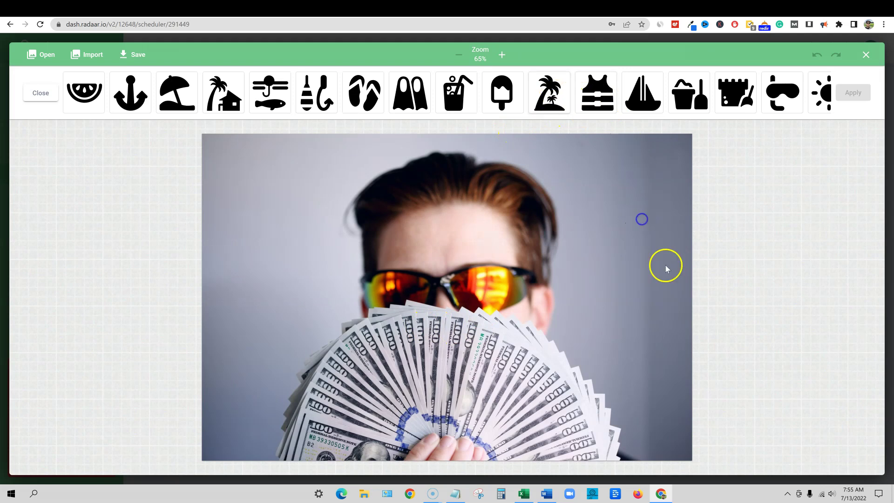
pyautogui.click(552, 98)
# Recolour the palm-island sticker yellow with the custom colour picker and apply it
pyautogui.click(844, 95)
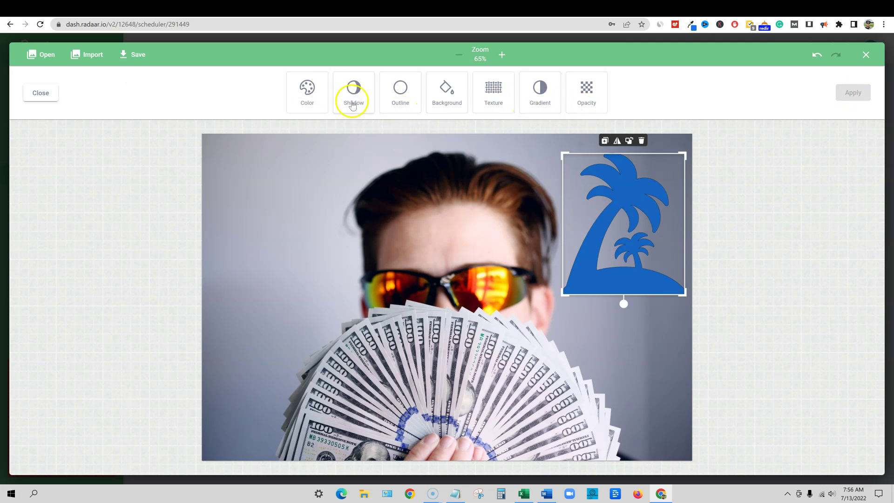
pyautogui.click(308, 97)
pyautogui.click(382, 87)
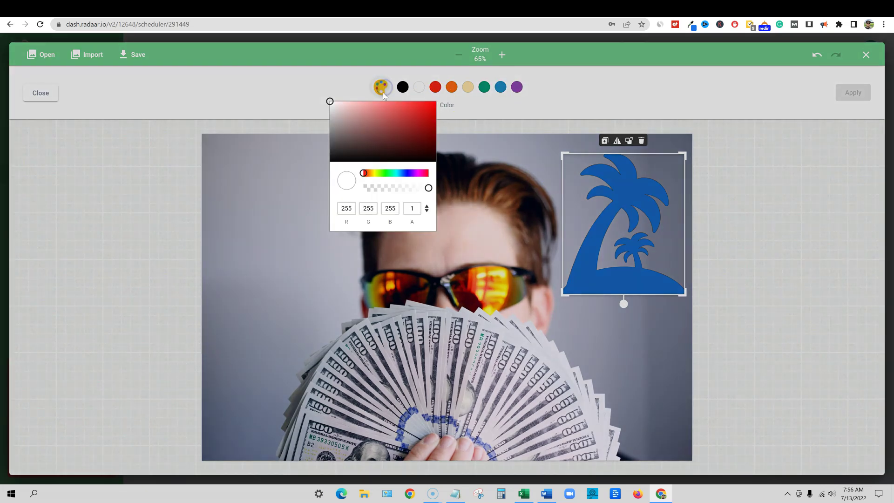
pyautogui.click(374, 173)
pyautogui.click(418, 110)
pyautogui.moveTo(418, 111); pyautogui.dragTo(424, 112)
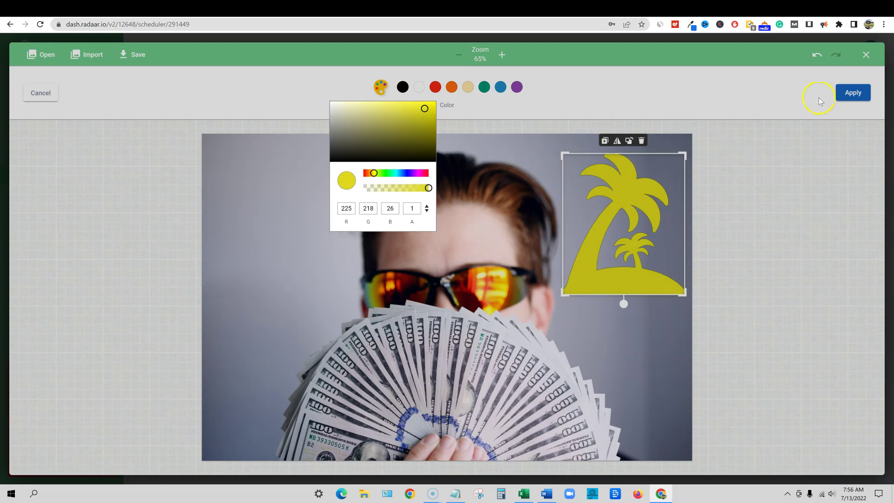
pyautogui.click(861, 95)
pyautogui.click(854, 97)
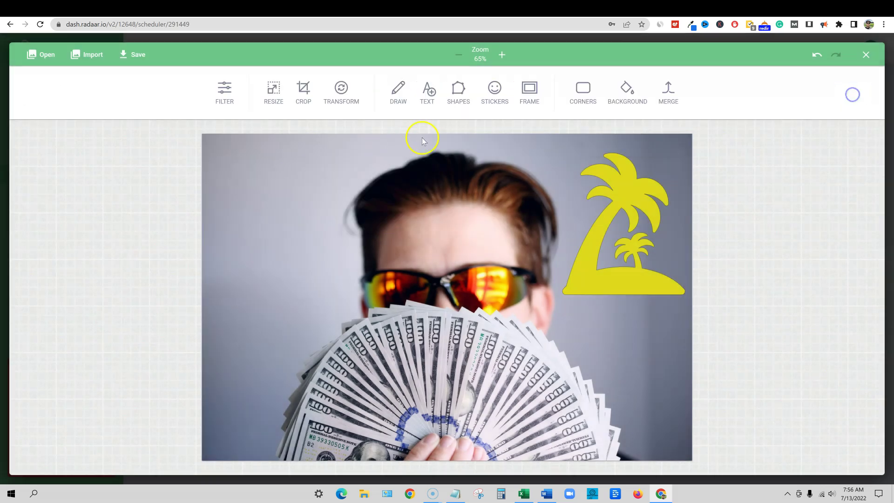
# Remove the placeholder text box, apply the edits, and save the photo into the 09:00 post
pyautogui.click(428, 99)
pyautogui.click(448, 295)
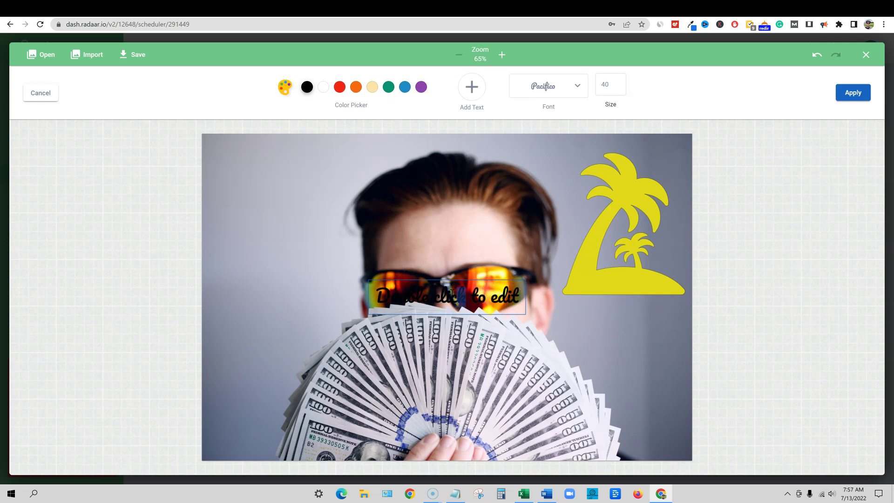
pyautogui.click(480, 291)
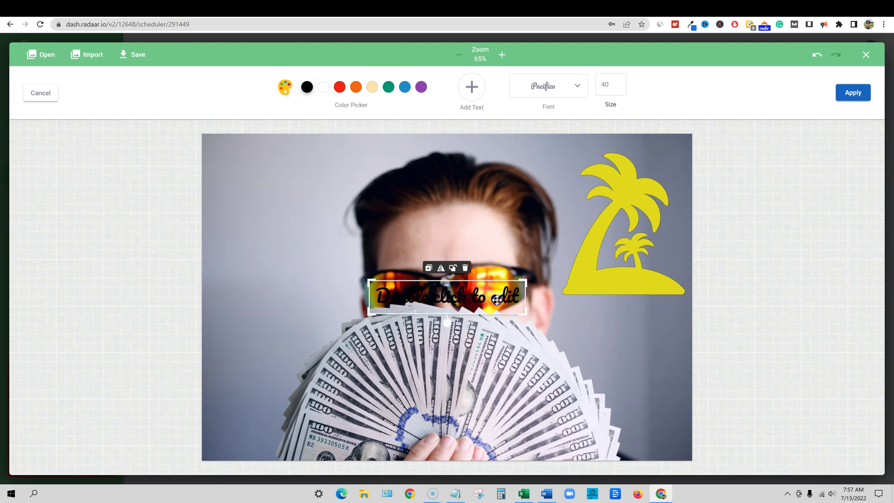
pyautogui.click(465, 269)
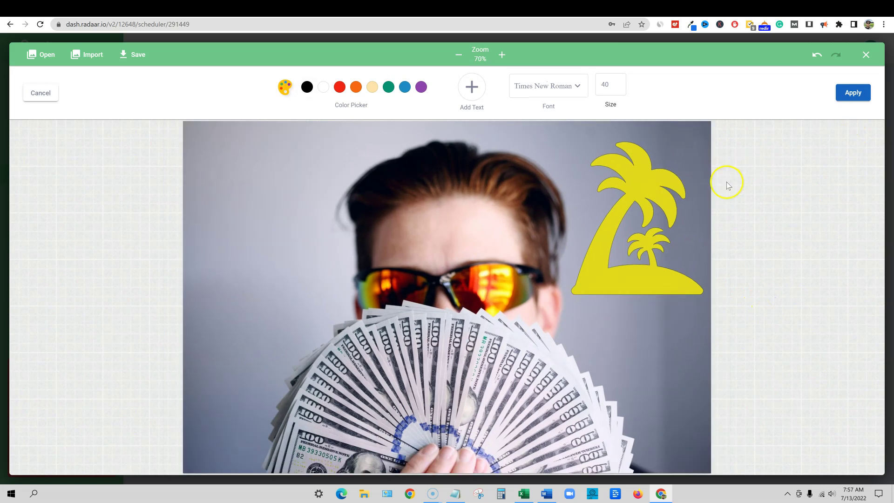
pyautogui.click(845, 95)
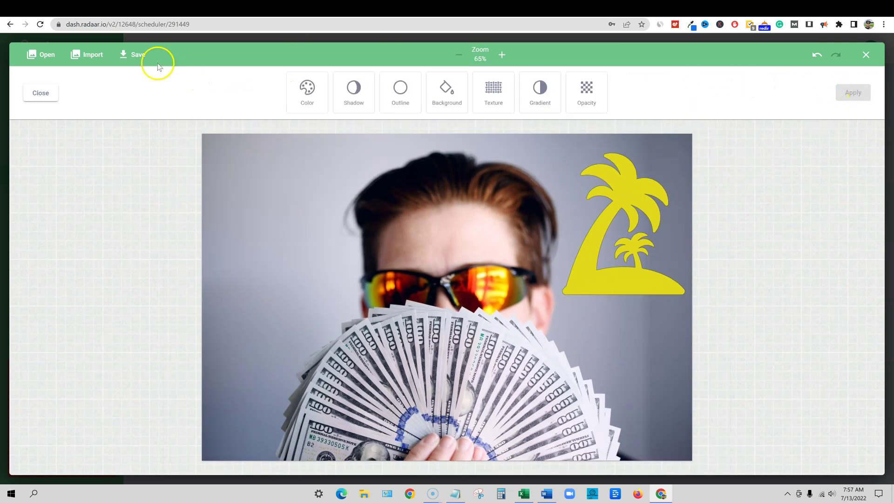
pyautogui.click(137, 55)
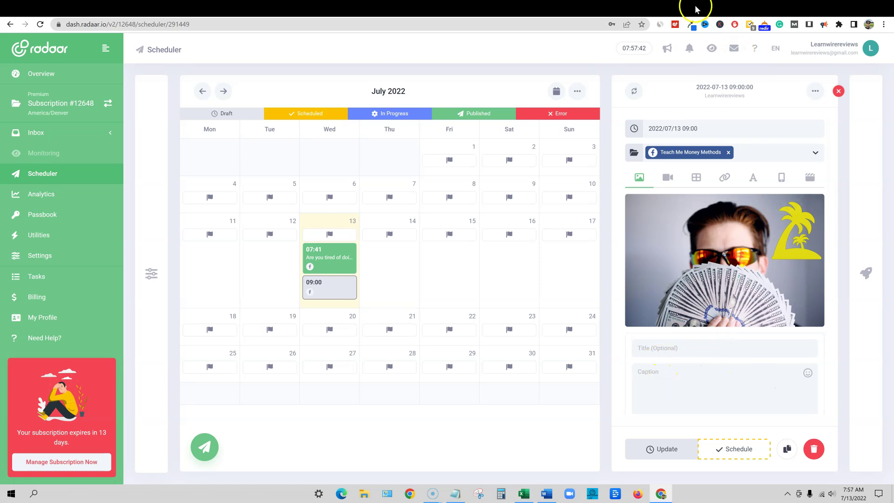
# Copy Peppertype.ai's third generated make-money-online post and return to the RADAAR tab
pyautogui.click(655, 8)
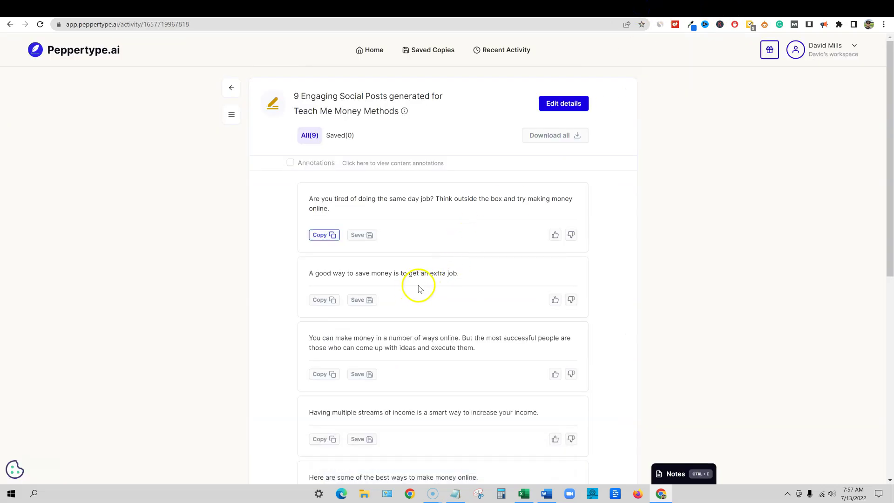
pyautogui.scroll(-2, 468, 277)
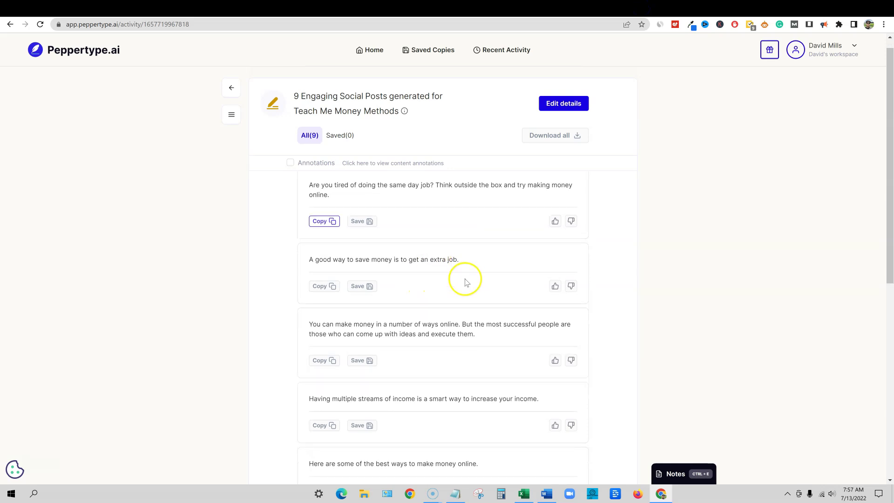
pyautogui.scroll(1, 336, 252)
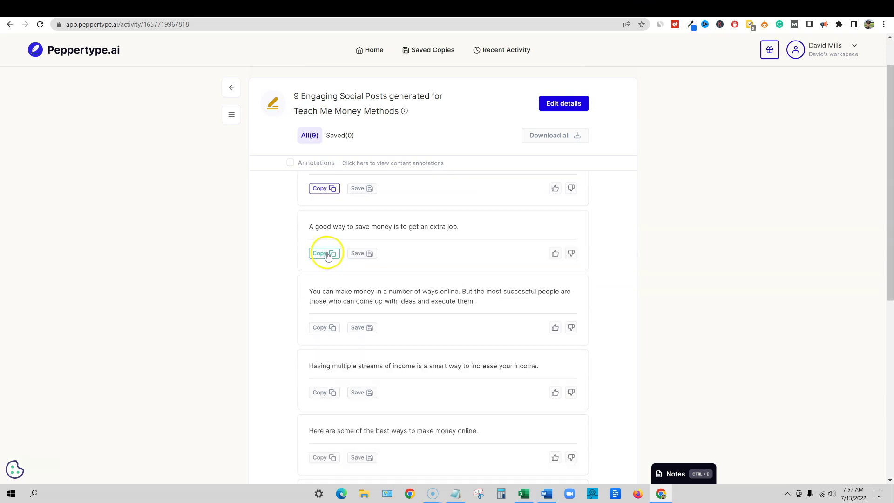
pyautogui.click(332, 329)
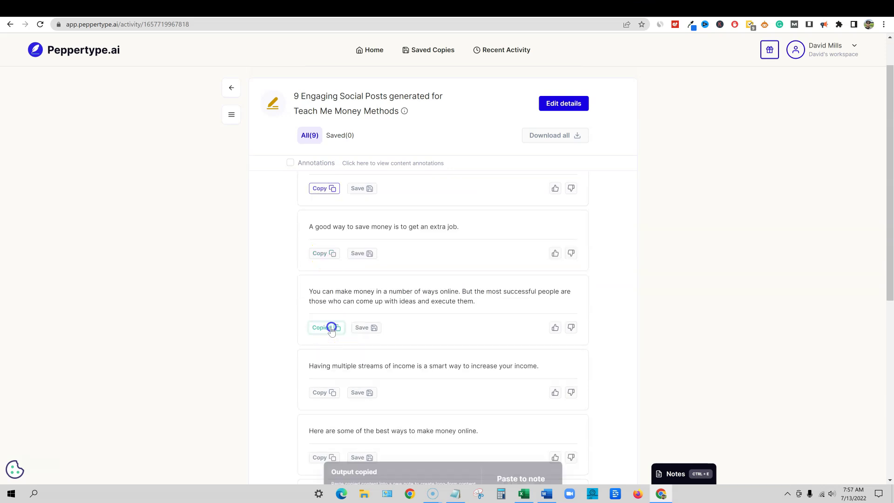
pyautogui.click(458, 8)
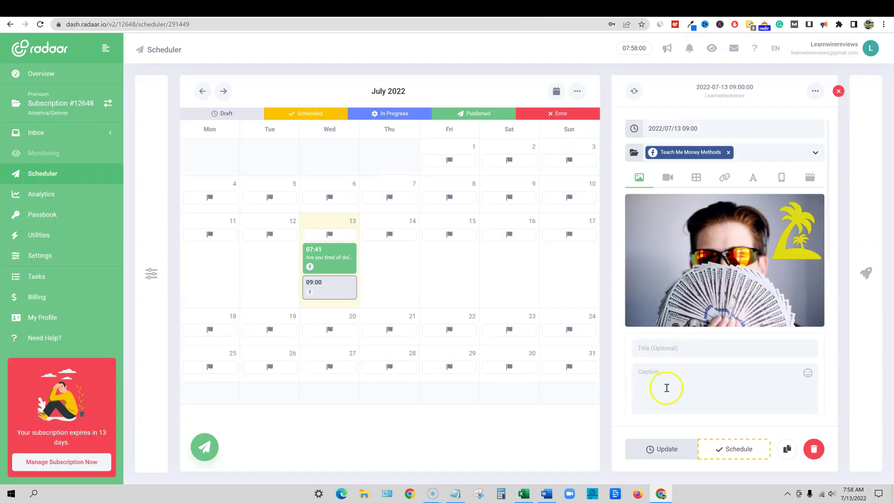
# Paste the copied make-money caption and search the Hashtag Manager for 'make money online'
pyautogui.hotkey('ctrl', 'v')
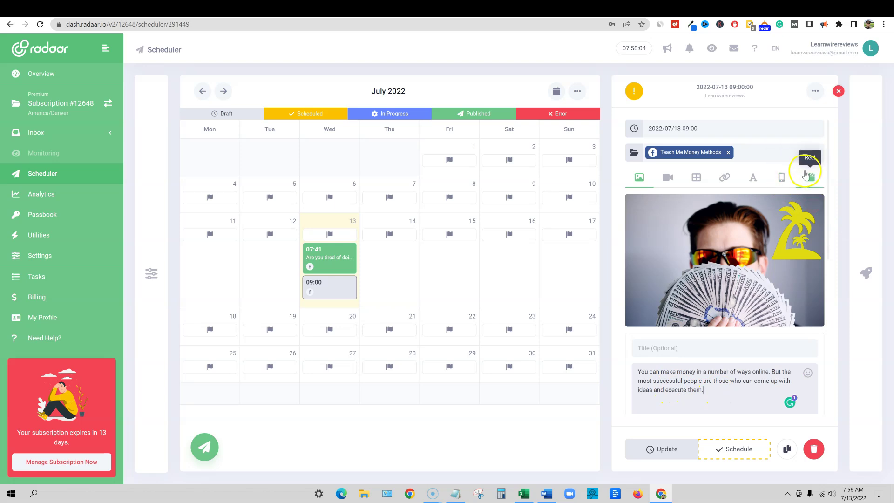
pyautogui.click(866, 273)
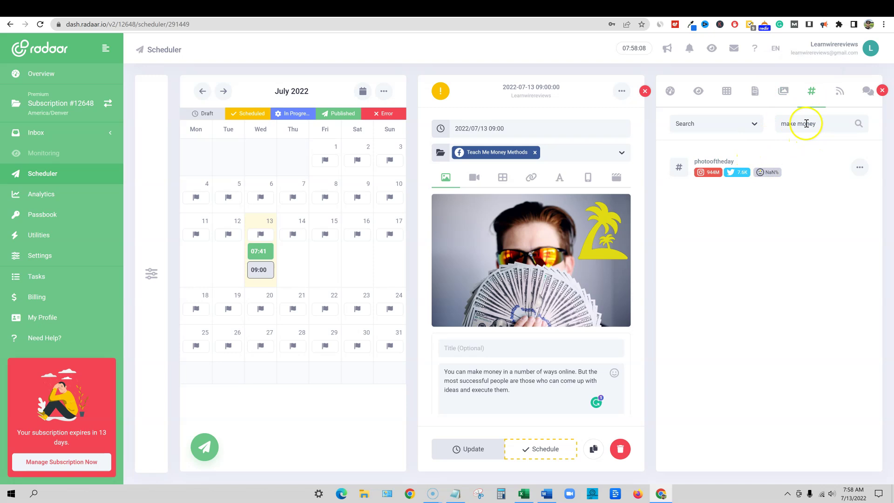
pyautogui.hotkey('ctrl', 'a')
pyautogui.press('BackSpace')
pyautogui.write('money')
pyautogui.click(765, 126)
pyautogui.hotkey('ctrl', 'a')
pyautogui.write('make money onlin')
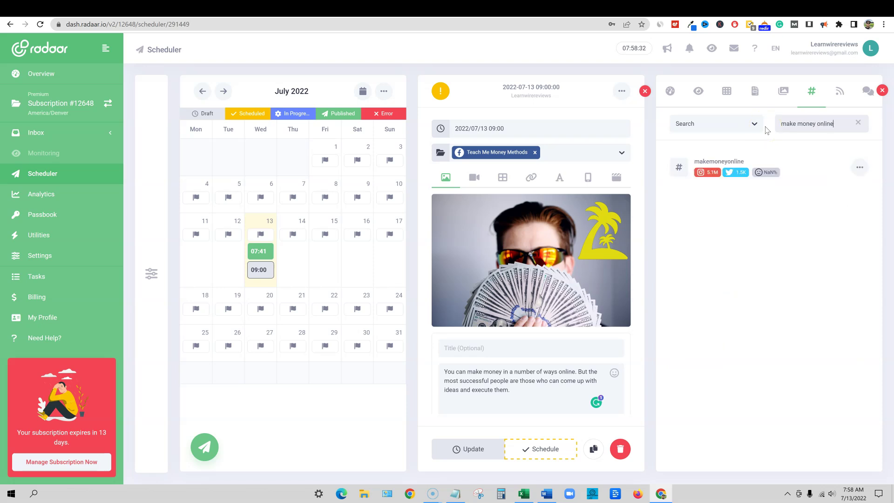
pyautogui.scroll(-1, 568, 389)
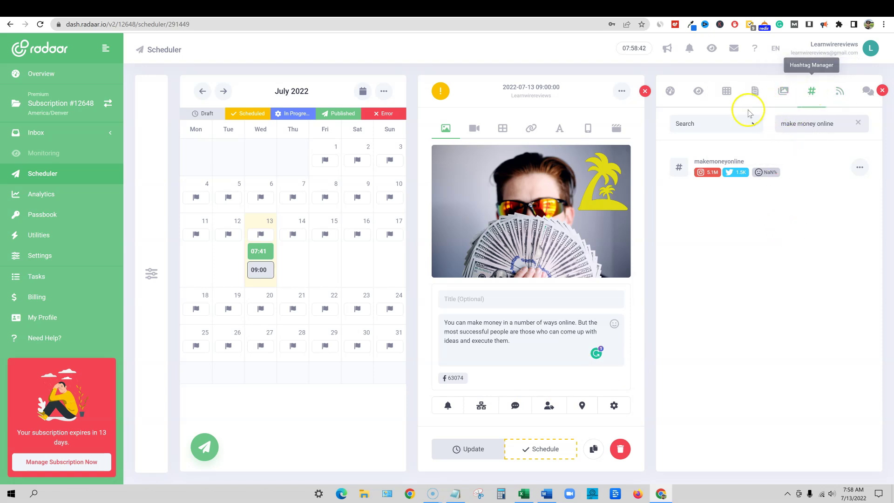
# Look through the hashtag Basket, Templates and Score views, then search hashtags for 'make money'
pyautogui.click(733, 122)
pyautogui.click(690, 198)
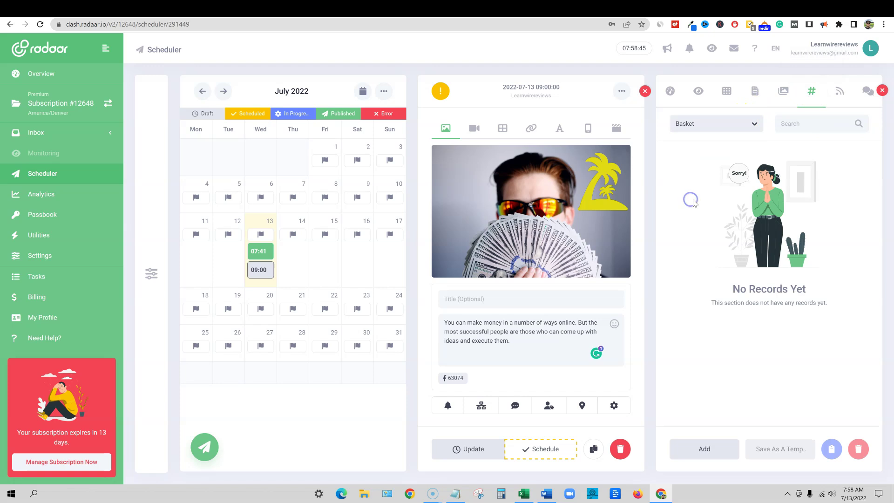
pyautogui.click(752, 117)
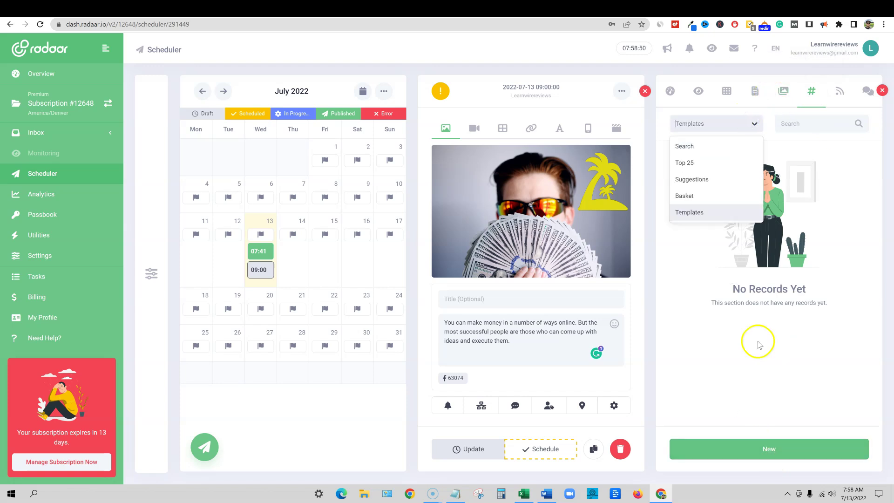
pyautogui.click(690, 148)
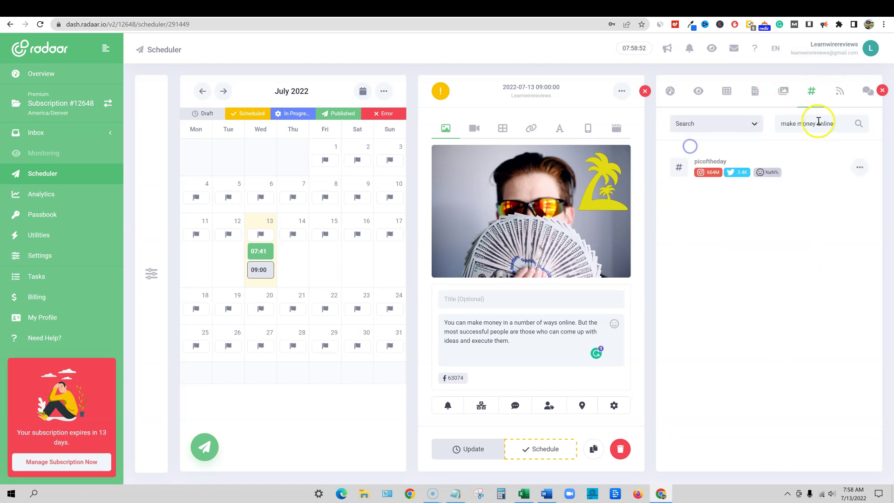
pyautogui.click(862, 167)
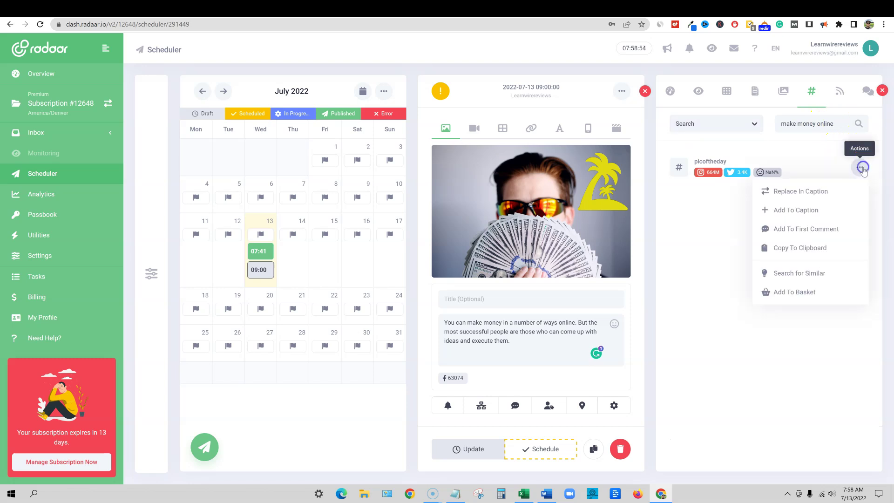
pyautogui.click(670, 91)
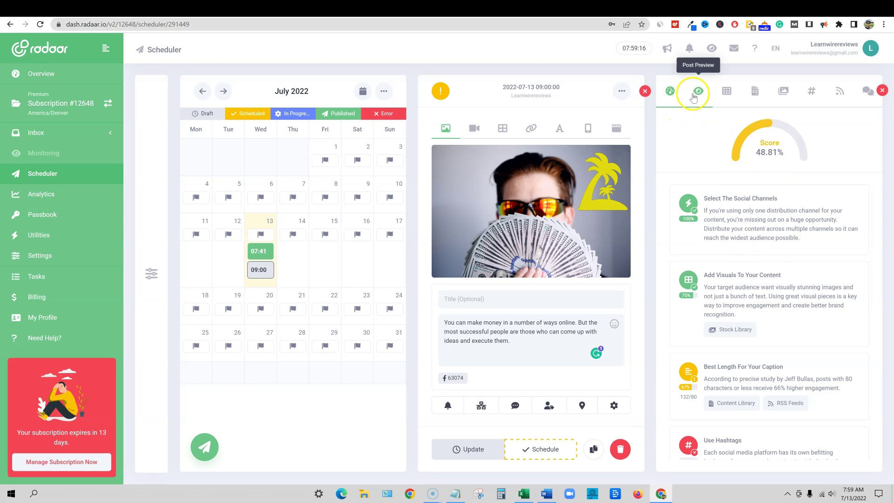
pyautogui.click(811, 91)
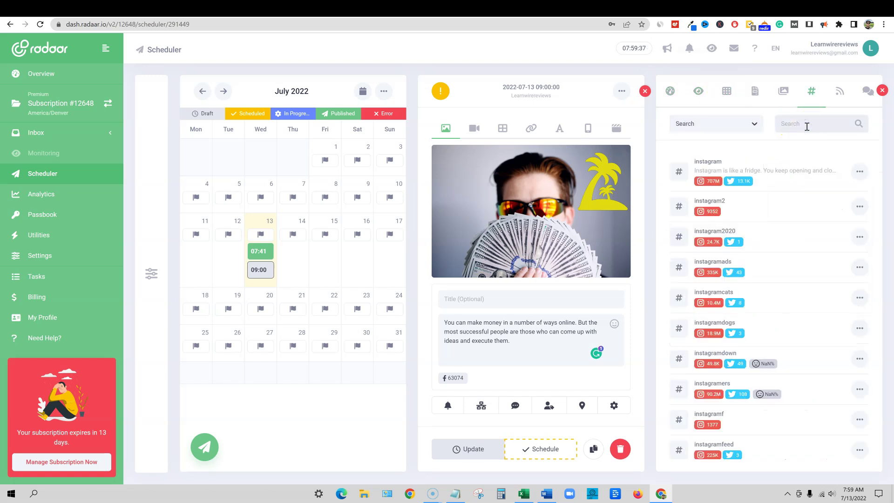
pyautogui.write('make money')
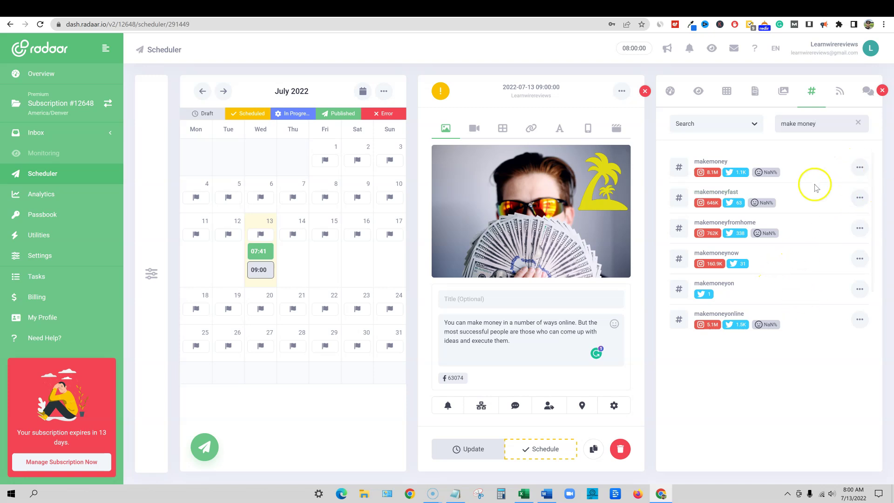
# Add #makemoneyfast to the post caption
pyautogui.click(860, 198)
pyautogui.click(748, 225)
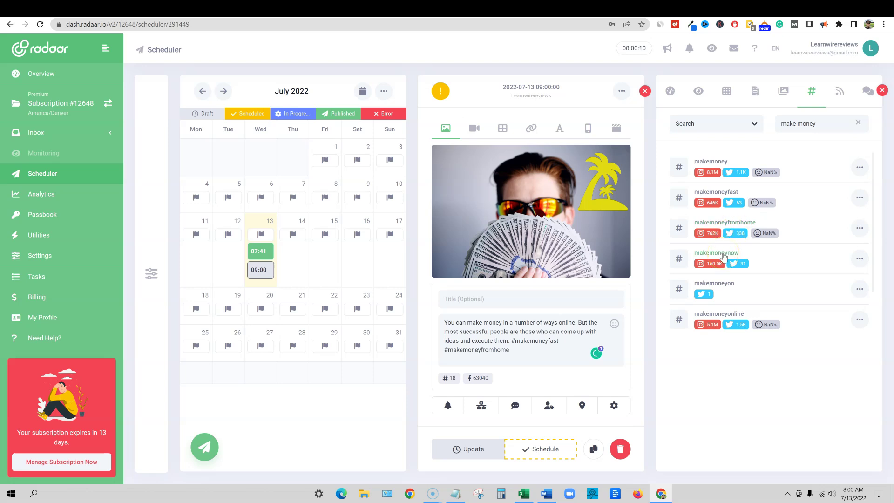
pyautogui.click(574, 365)
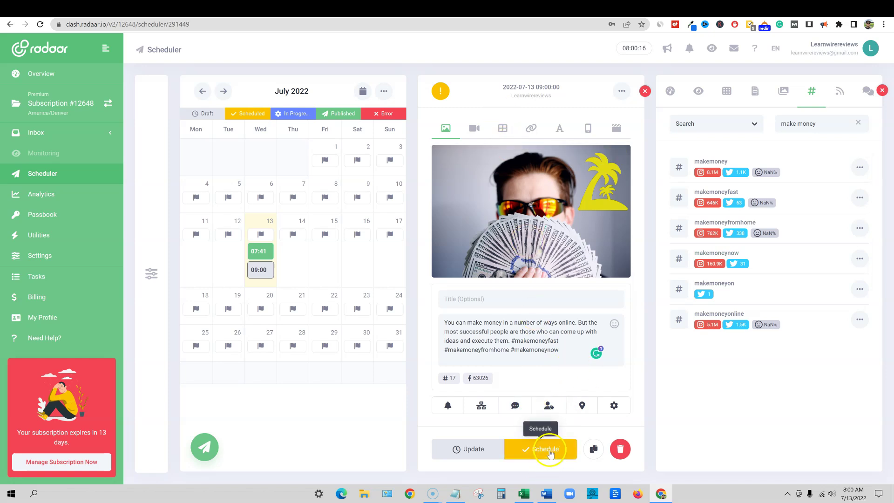
# Schedule the 09:00 post and review it on the July 2022 calendar before moving to Analytics
pyautogui.click(550, 452)
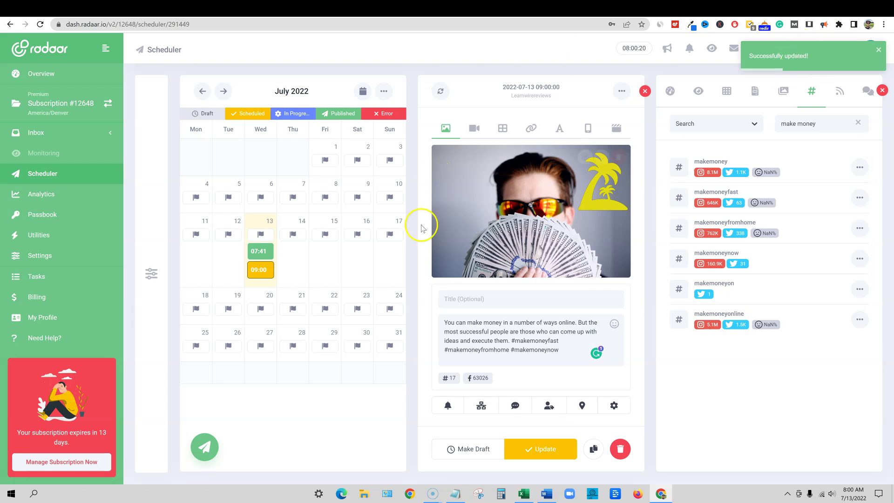
pyautogui.click(882, 92)
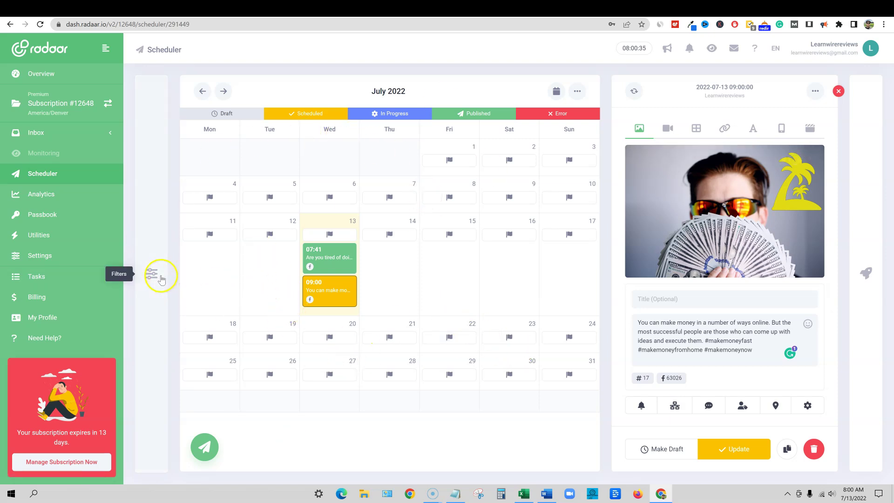
pyautogui.click(155, 273)
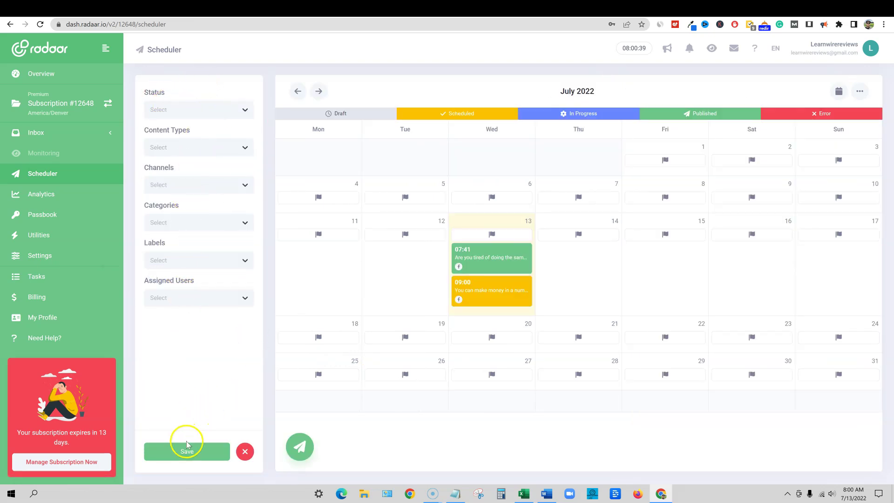
pyautogui.click(45, 199)
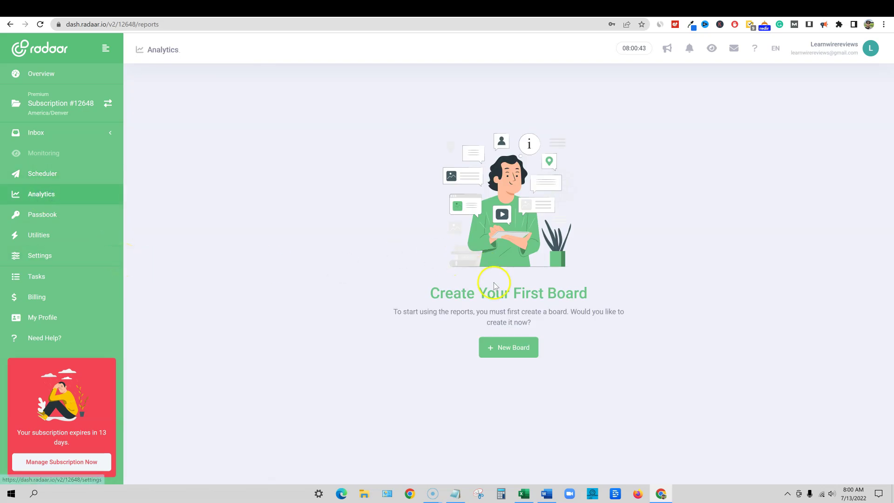
# Create a new analytics report board named TMMM
pyautogui.click(520, 351)
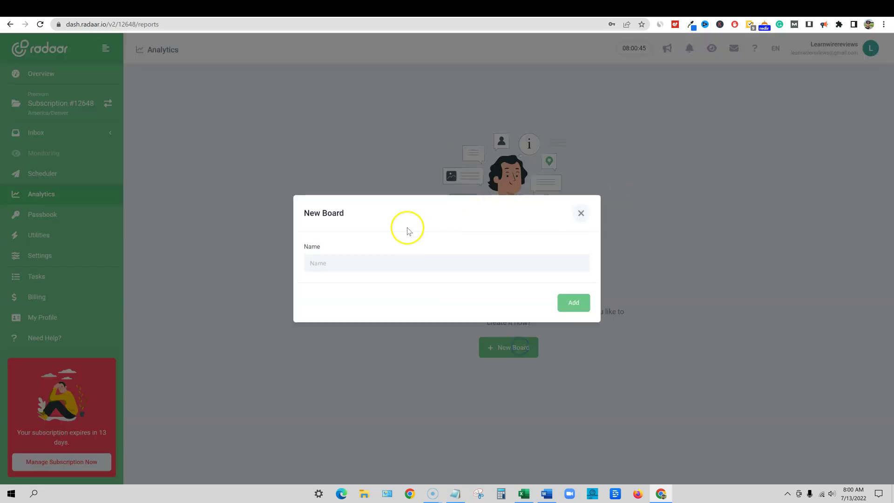
pyautogui.click(335, 263)
pyautogui.write('TMM')
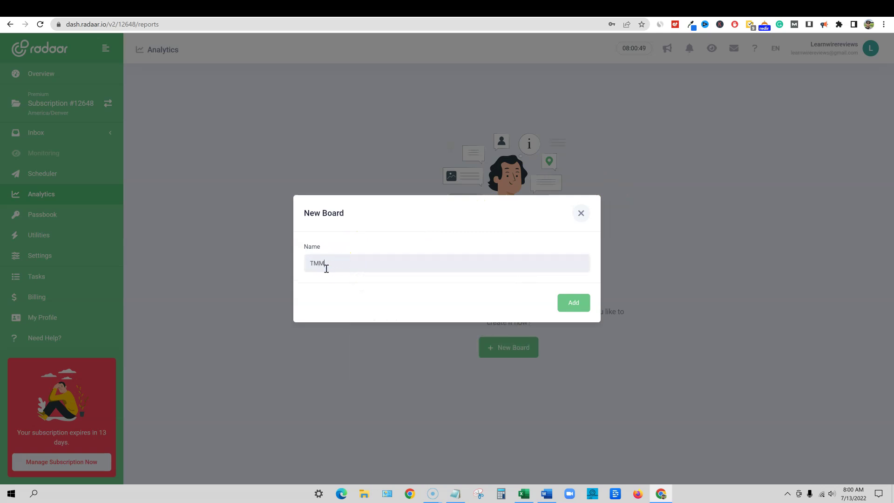
pyautogui.write('M')
pyautogui.click(574, 303)
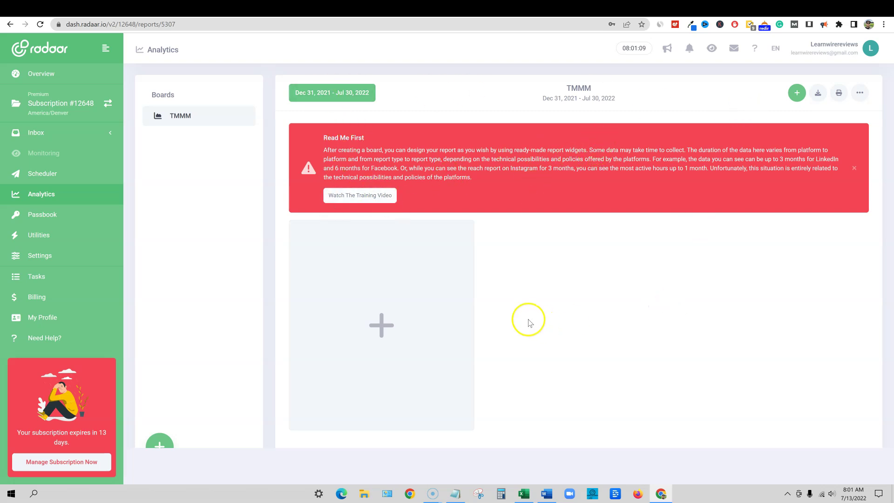
# Browse the Facebook widget options, then close New Widget without adding one
pyautogui.click(797, 93)
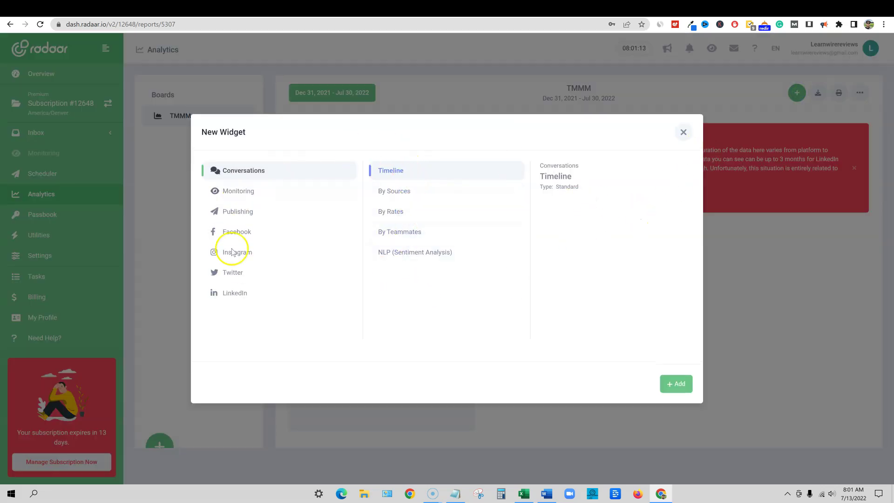
pyautogui.click(245, 232)
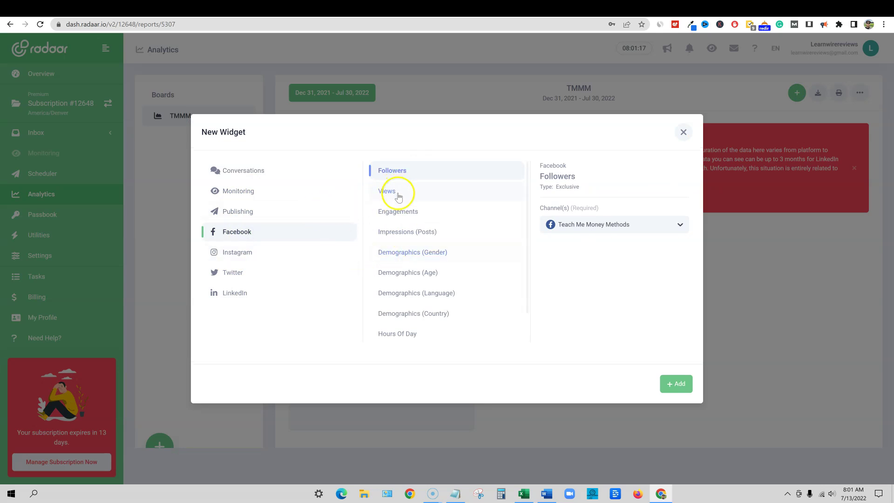
pyautogui.click(684, 132)
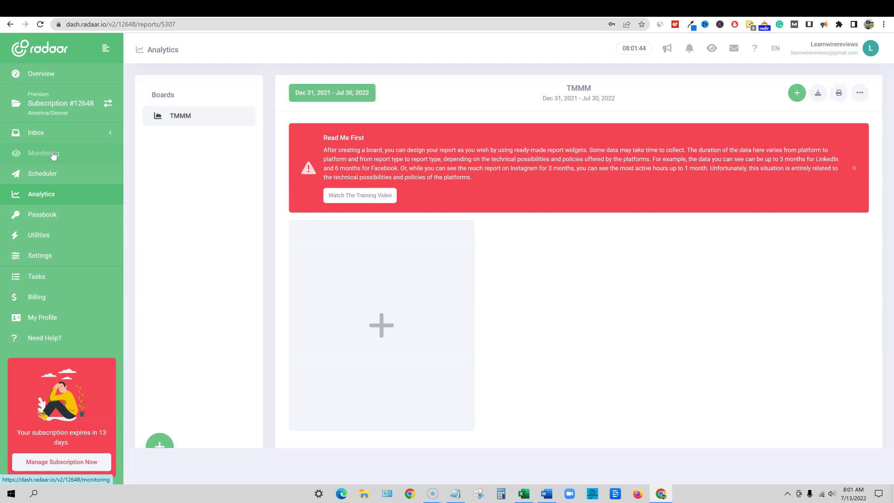
# Open Inbox Conversations and reset the conversation filters and search
pyautogui.click(51, 159)
pyautogui.click(52, 135)
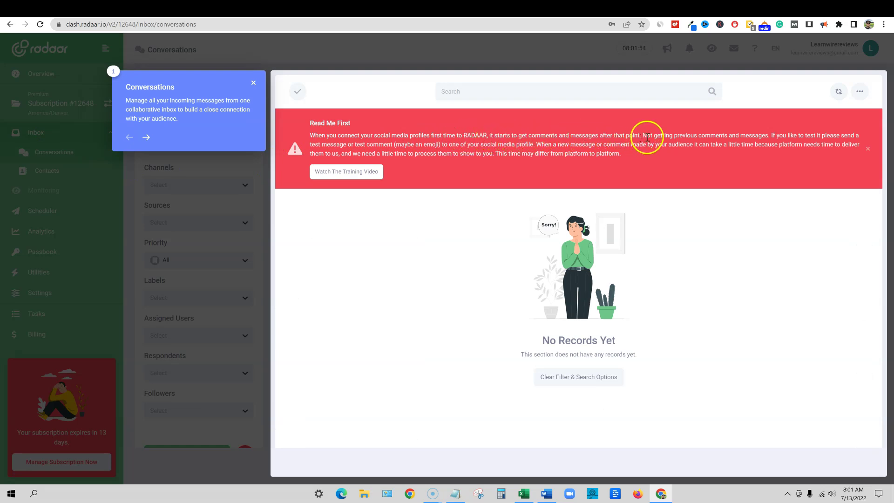
pyautogui.click(611, 376)
# Step through the Conversations guided tour to the end and close the Filters popup
pyautogui.click(146, 137)
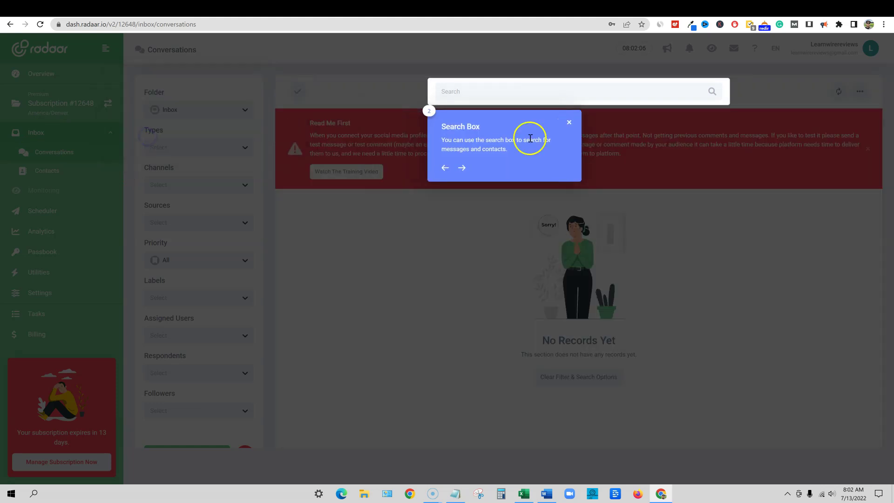
pyautogui.click(467, 168)
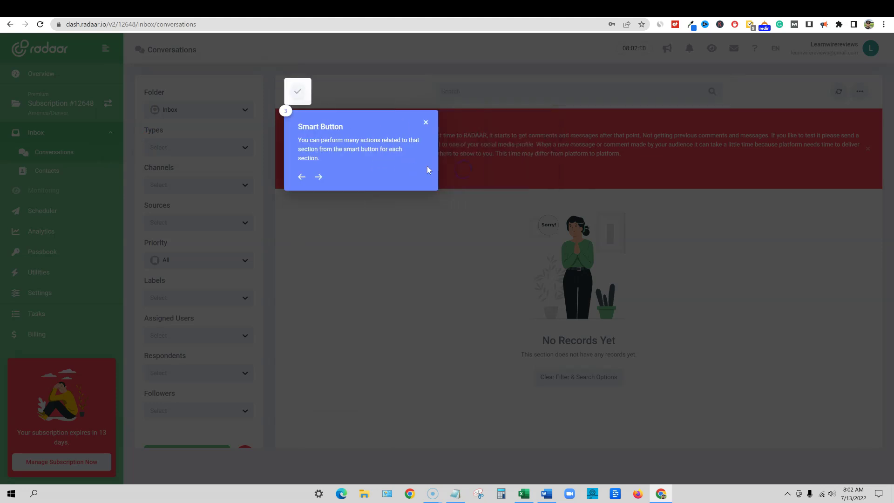
pyautogui.click(318, 178)
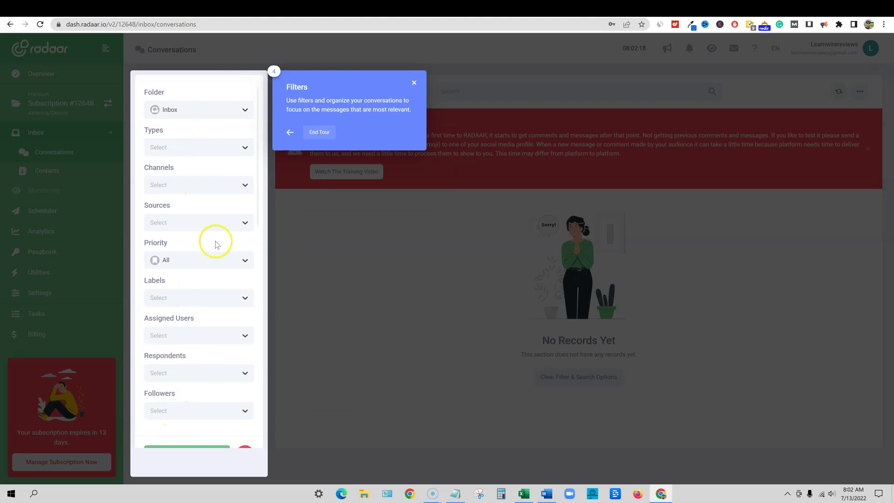
pyautogui.click(414, 83)
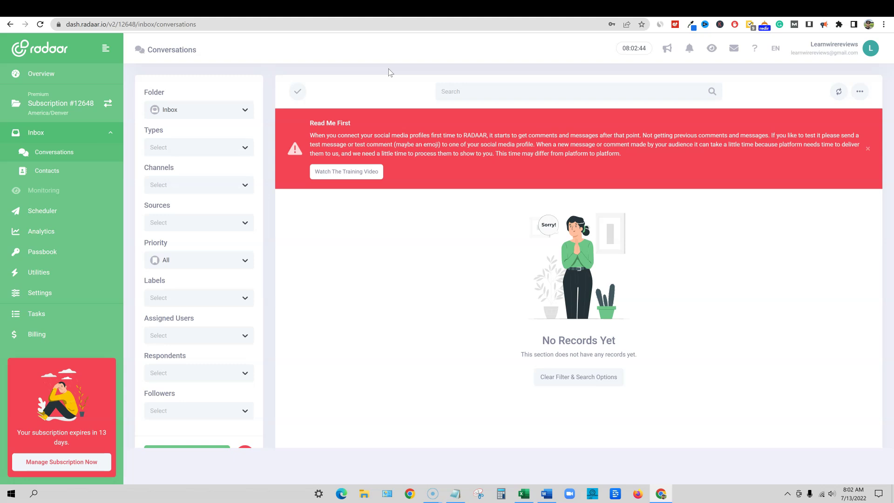
pyautogui.click(347, 80)
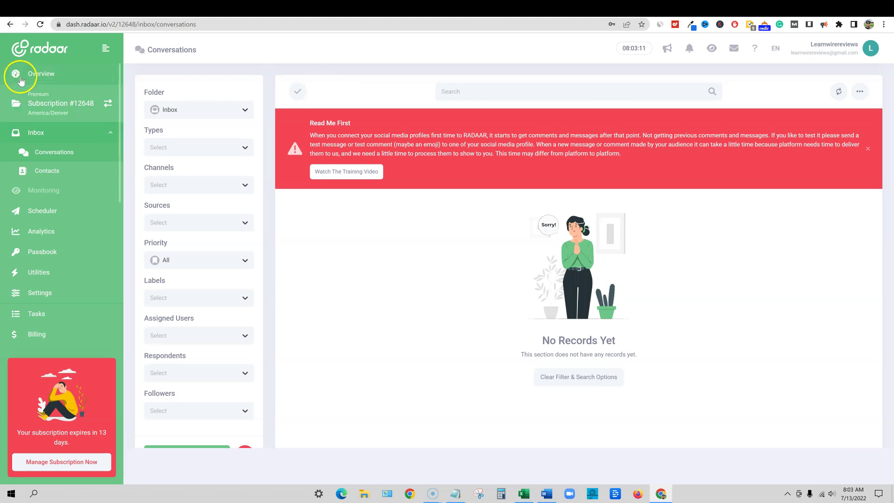
pyautogui.click(47, 76)
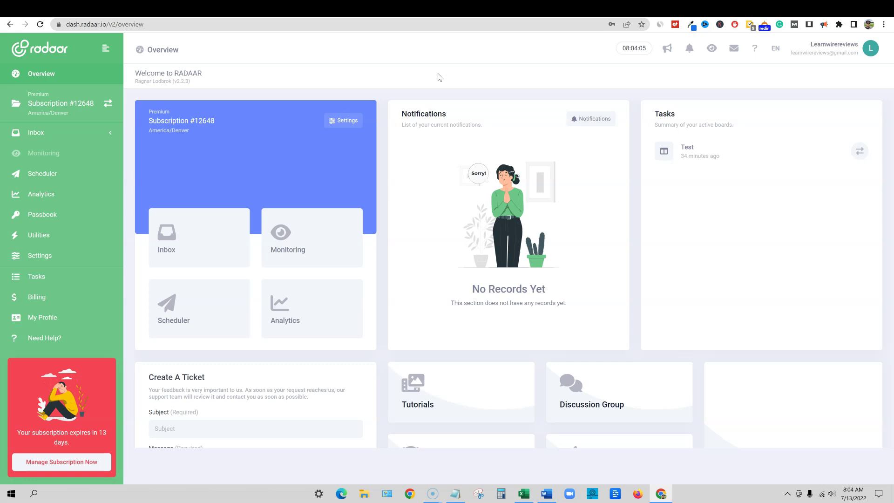
# View the Overview dashboard's Premium subscription, notifications and Tasks summaries
pyautogui.click(446, 82)
# In Peppertype.ai, open a blank Engaging Social Posts form from the Social Media filter, then view RADAAR pricing
pyautogui.click(645, 7)
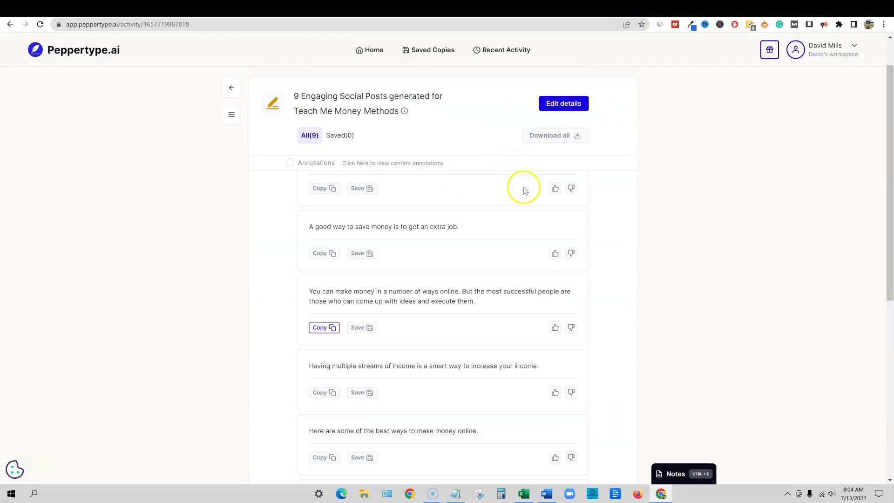
pyautogui.scroll(-7, 455, 371)
pyautogui.scroll(8, 457, 364)
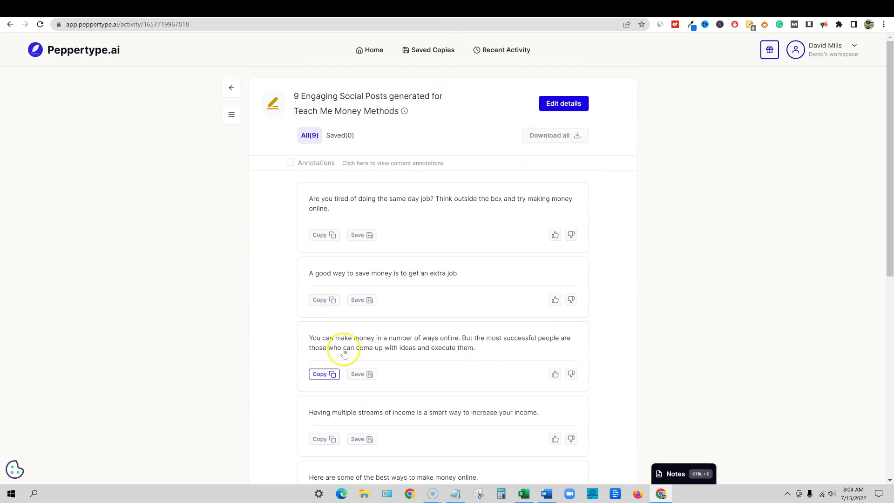
pyautogui.click(371, 52)
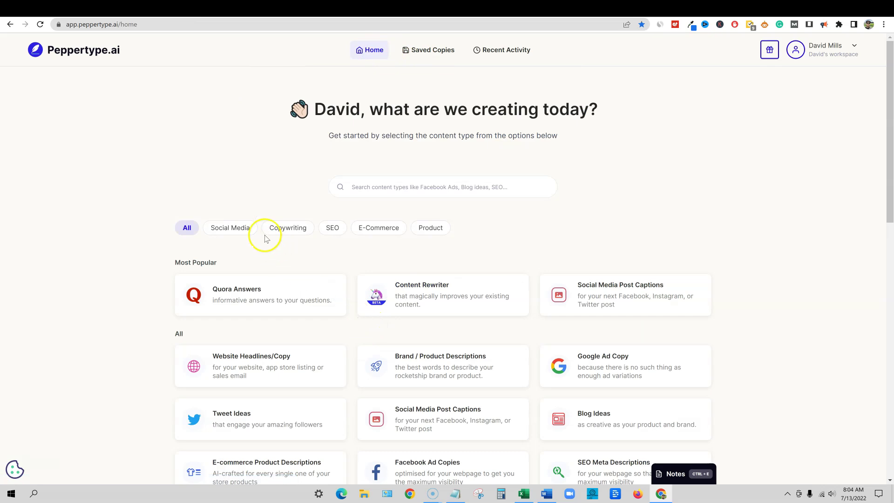
pyautogui.click(251, 230)
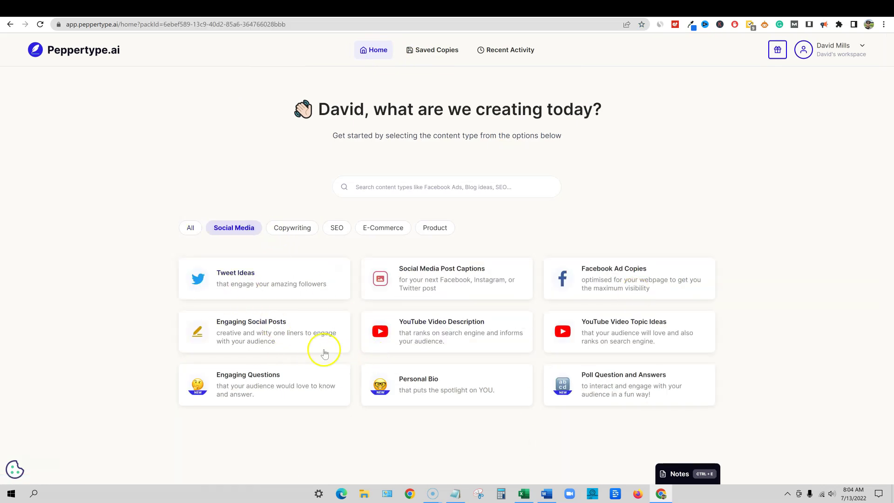
pyautogui.click(260, 336)
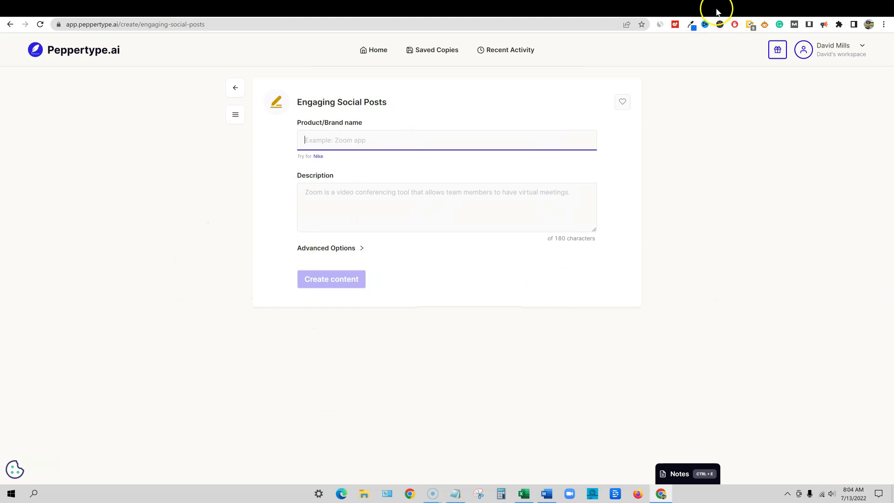
pyautogui.click(389, 8)
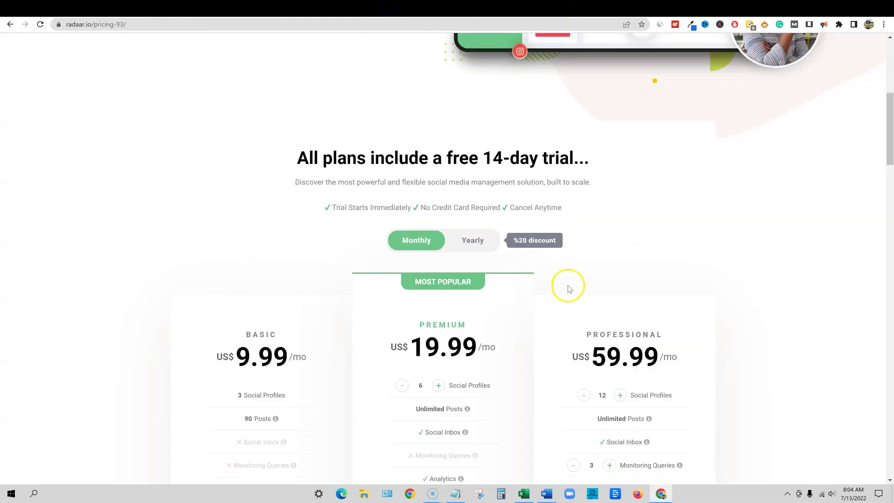
# Return to the RADAAR Overview dashboard and browse its tutorials, discussion group and support cards
pyautogui.click(489, 8)
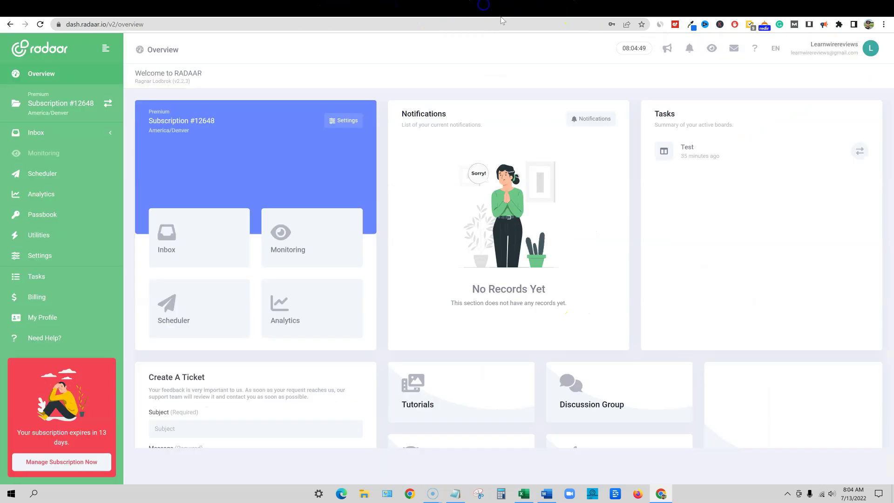
pyautogui.scroll(-1, 629, 429)
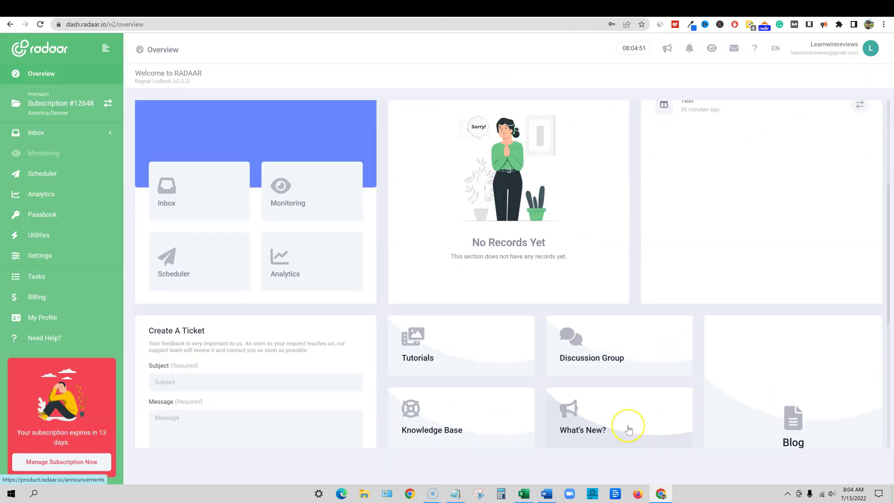
pyautogui.scroll(1, 629, 428)
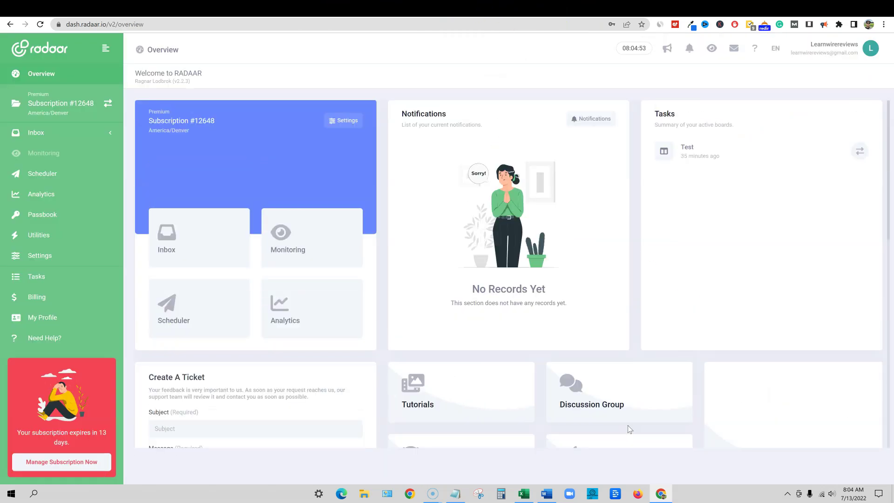
pyautogui.scroll(-3, 638, 421)
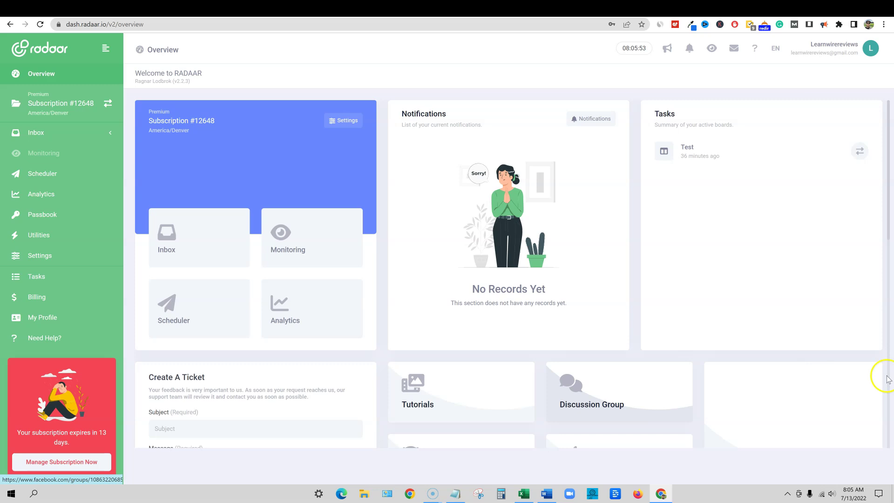
# Show AppSumo's $59.00 RADAAR lifetime deal page from the top with no feature text selected
pyautogui.click(308, 11)
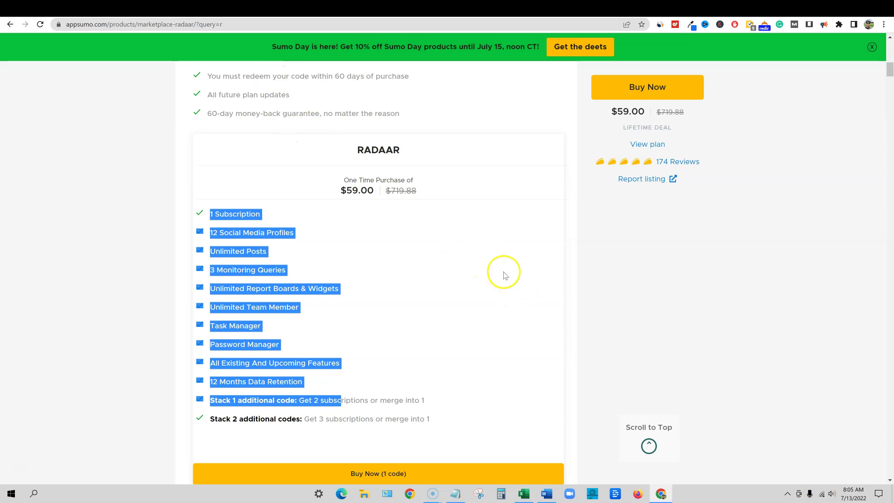
pyautogui.click(206, 168)
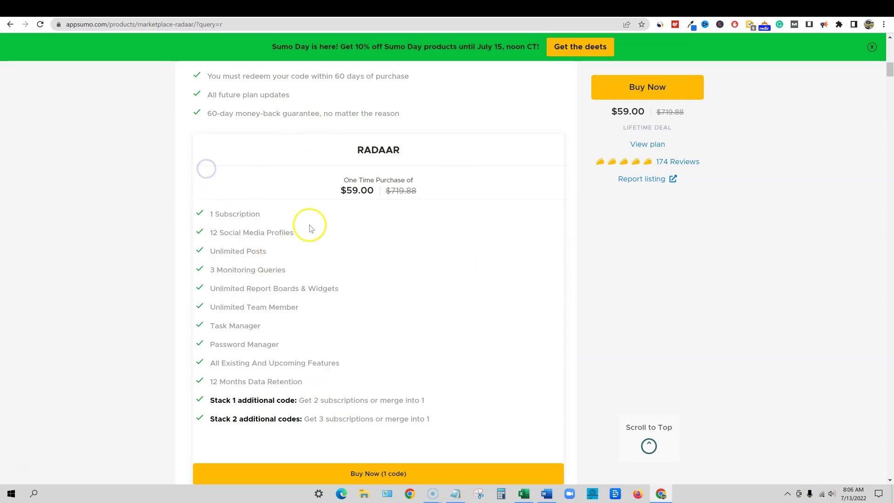
pyautogui.scroll(8, 461, 321)
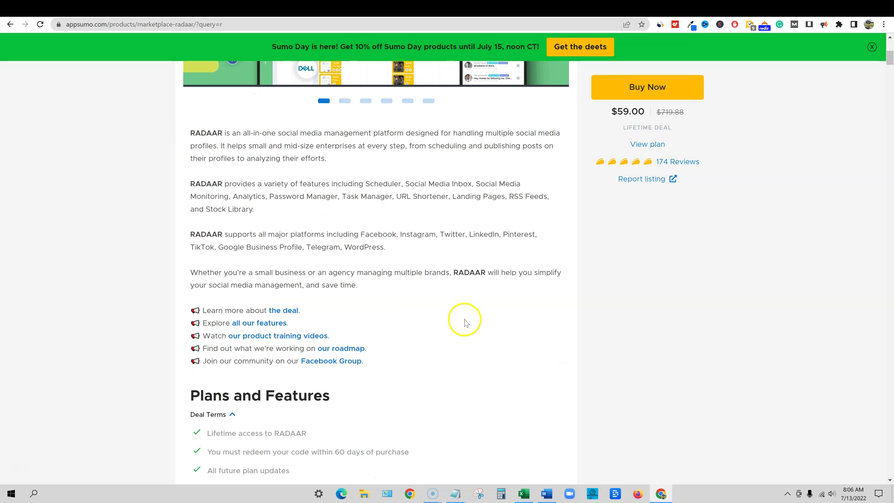
pyautogui.scroll(7, 463, 322)
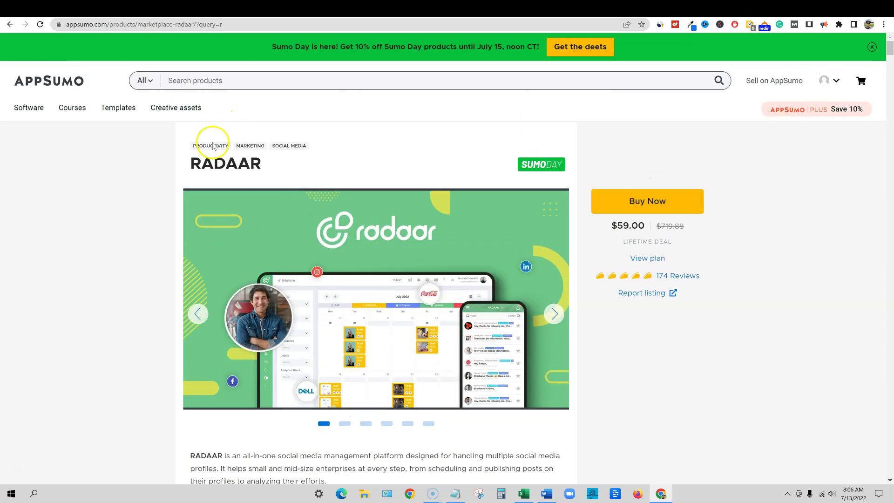